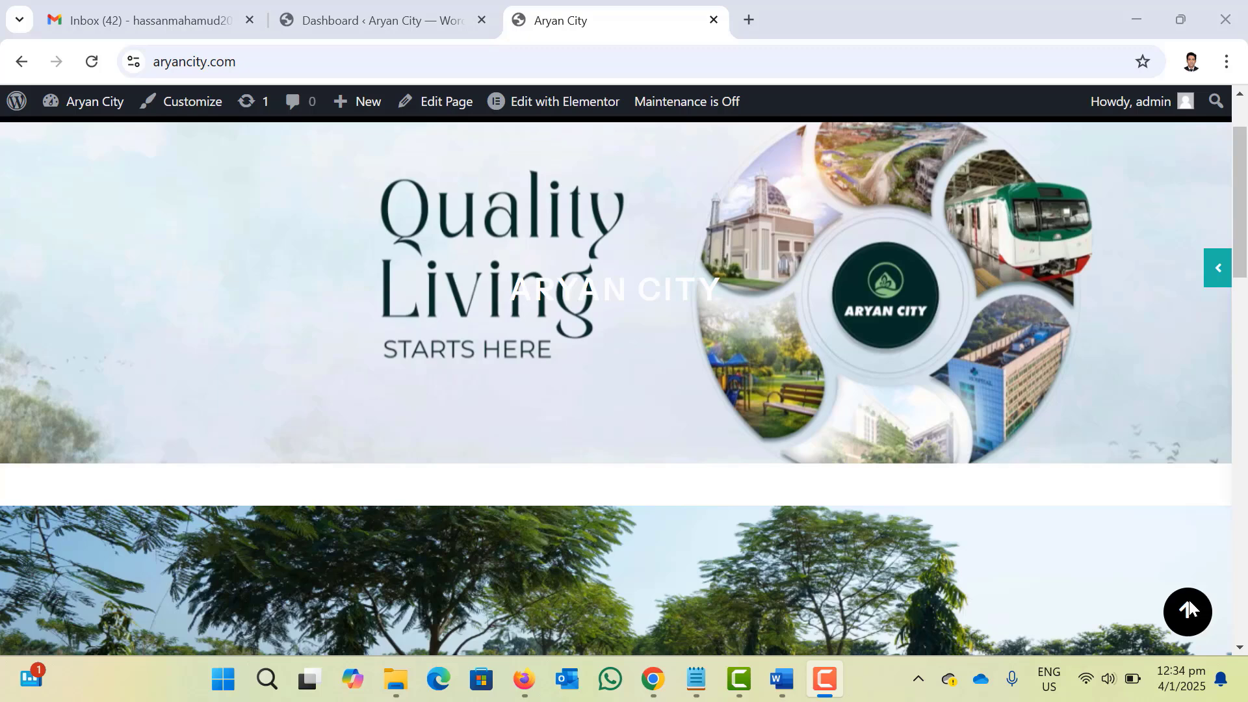
Examine the home page's banner, image slider and the property listings under Our Projects.
scroll(1033, 517, down, 3)
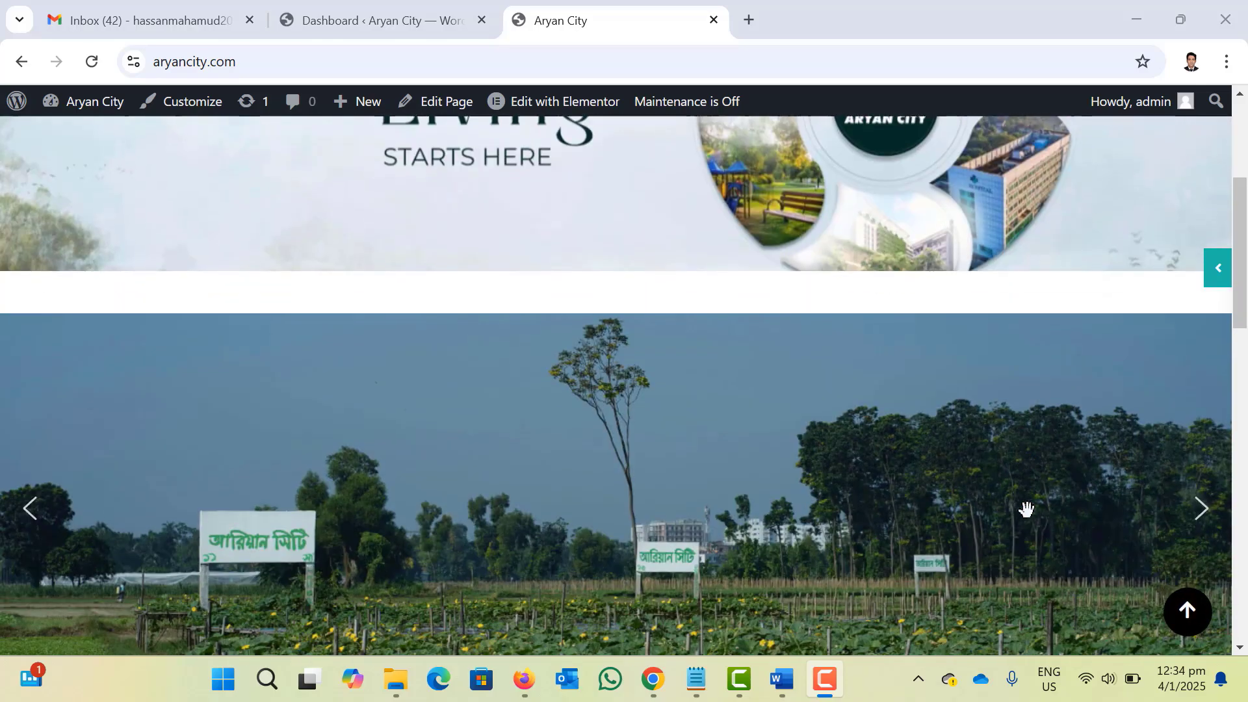
scroll(1027, 509, down, 2)
scroll(607, 432, down, 4)
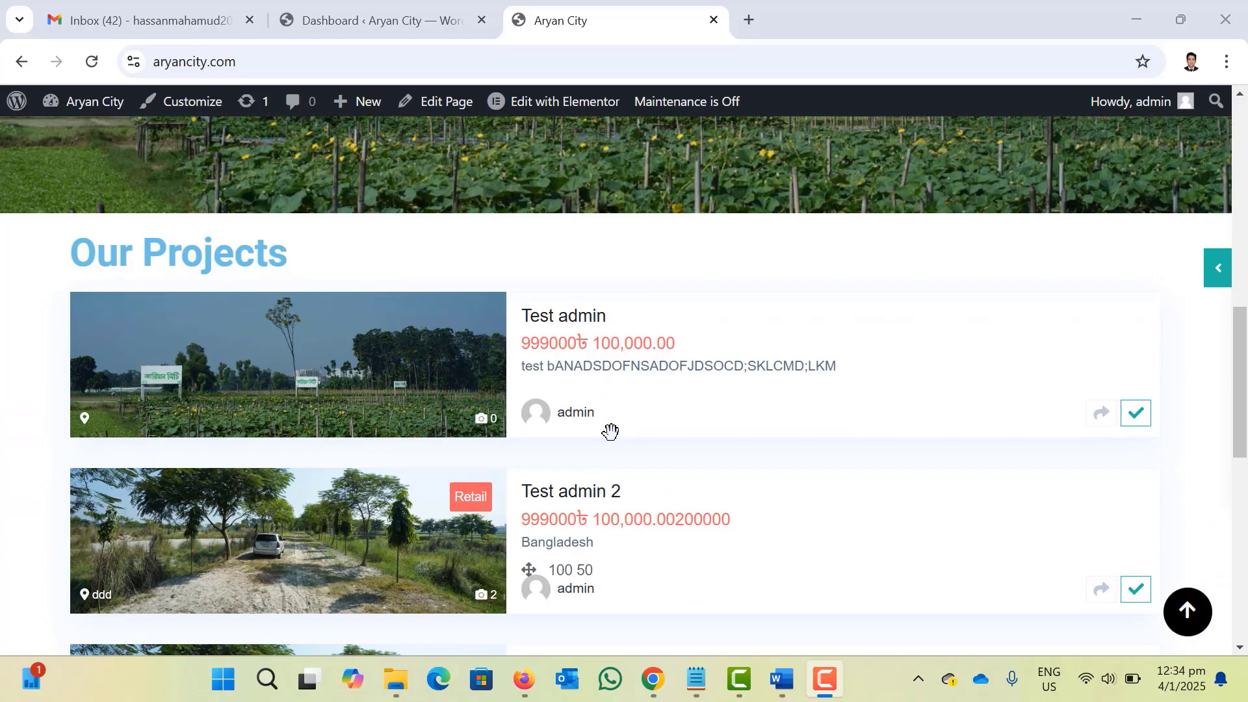
scroll(607, 431, up, 4)
scroll(741, 446, down, 7)
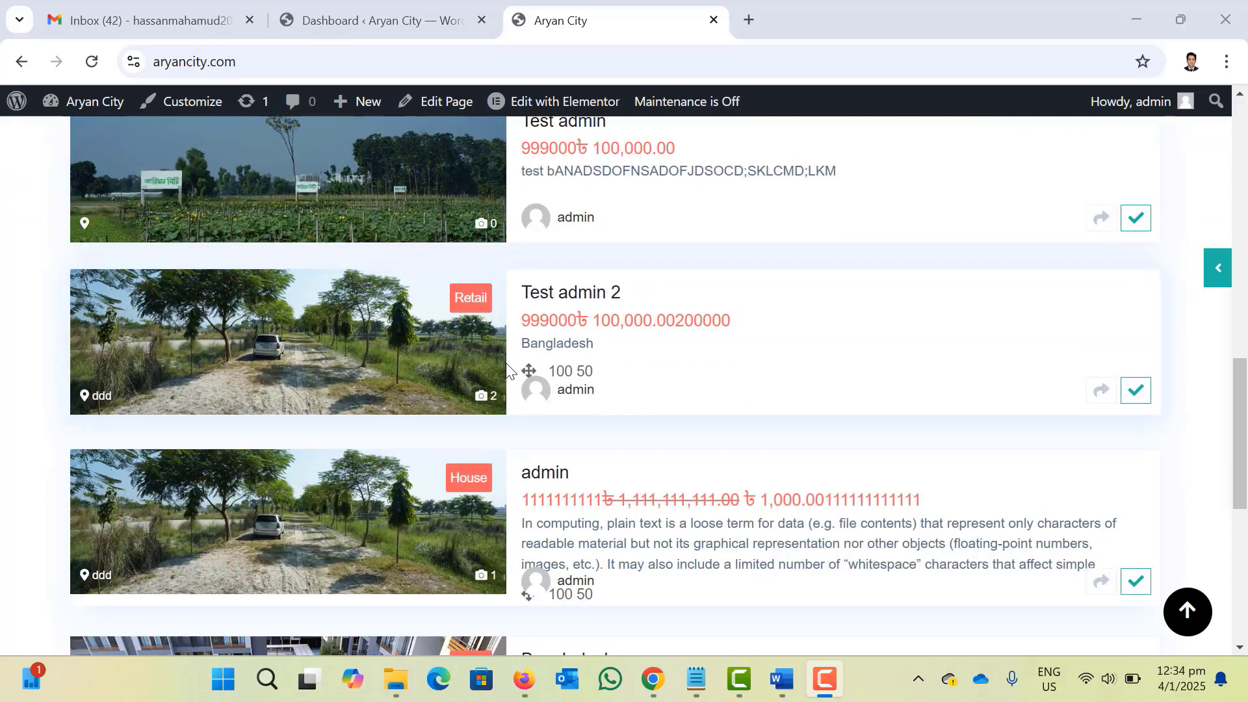
scroll(607, 446, down, 3)
scroll(607, 446, down, 3)
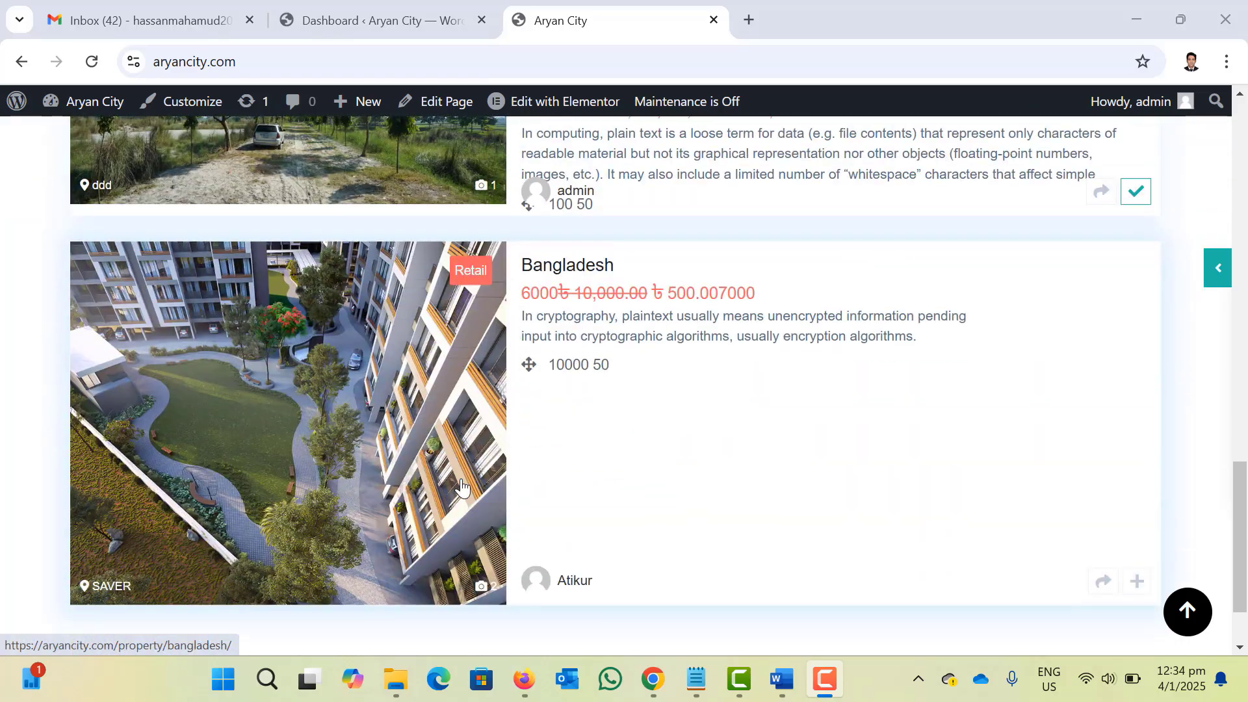
scroll(462, 487, up, 6)
scroll(462, 486, up, 4)
scroll(462, 486, down, 4)
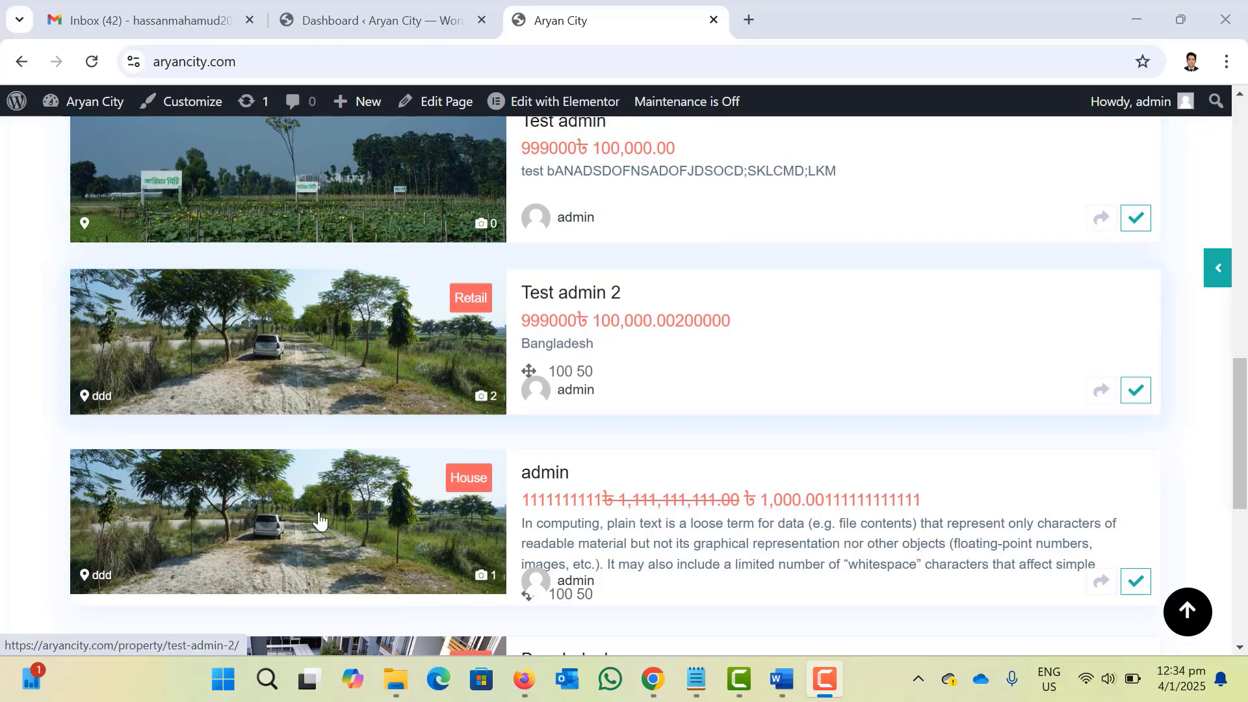
scroll(321, 474, down, 5)
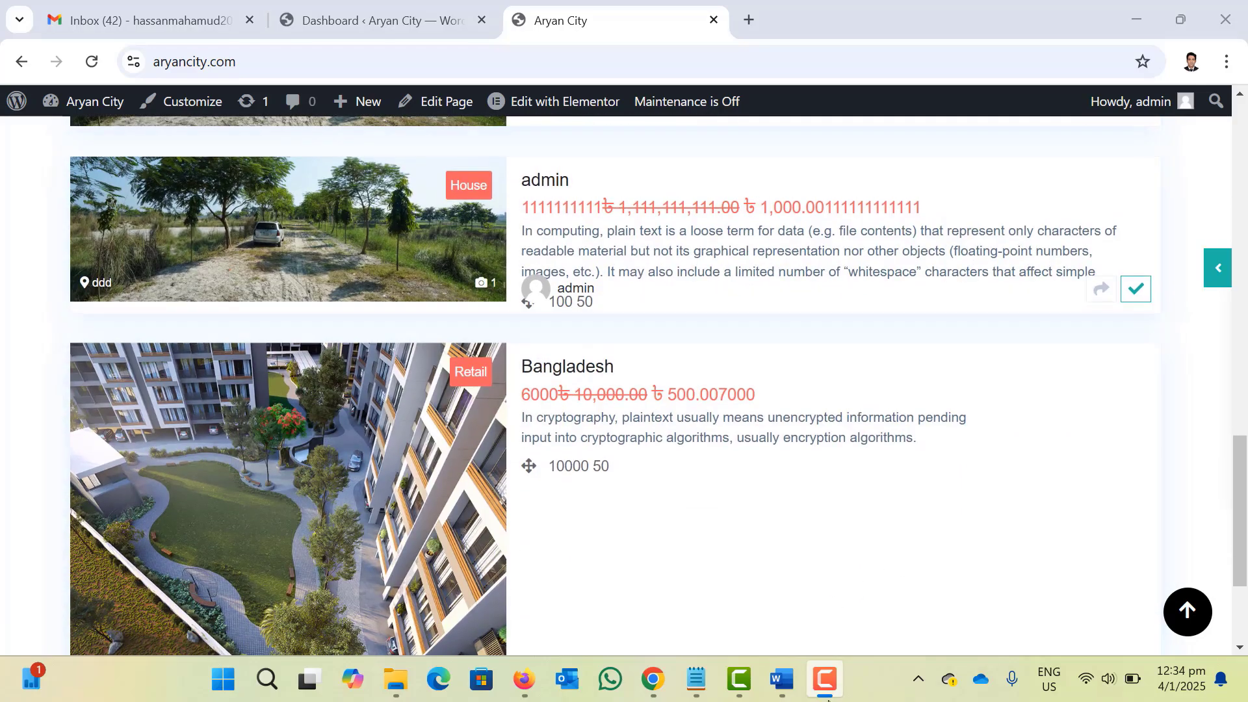
scroll(395, 481, down, 4)
scroll(396, 484, up, 12)
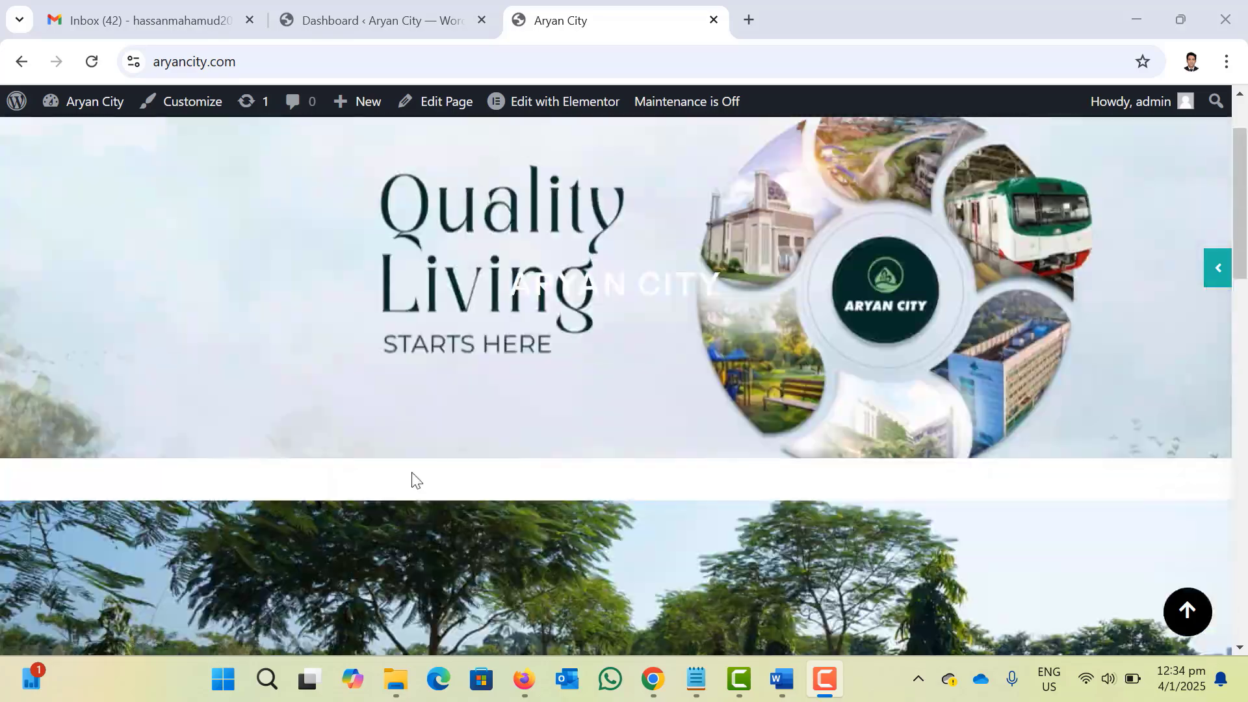
scroll(416, 481, down, 6)
scroll(493, 454, up, 8)
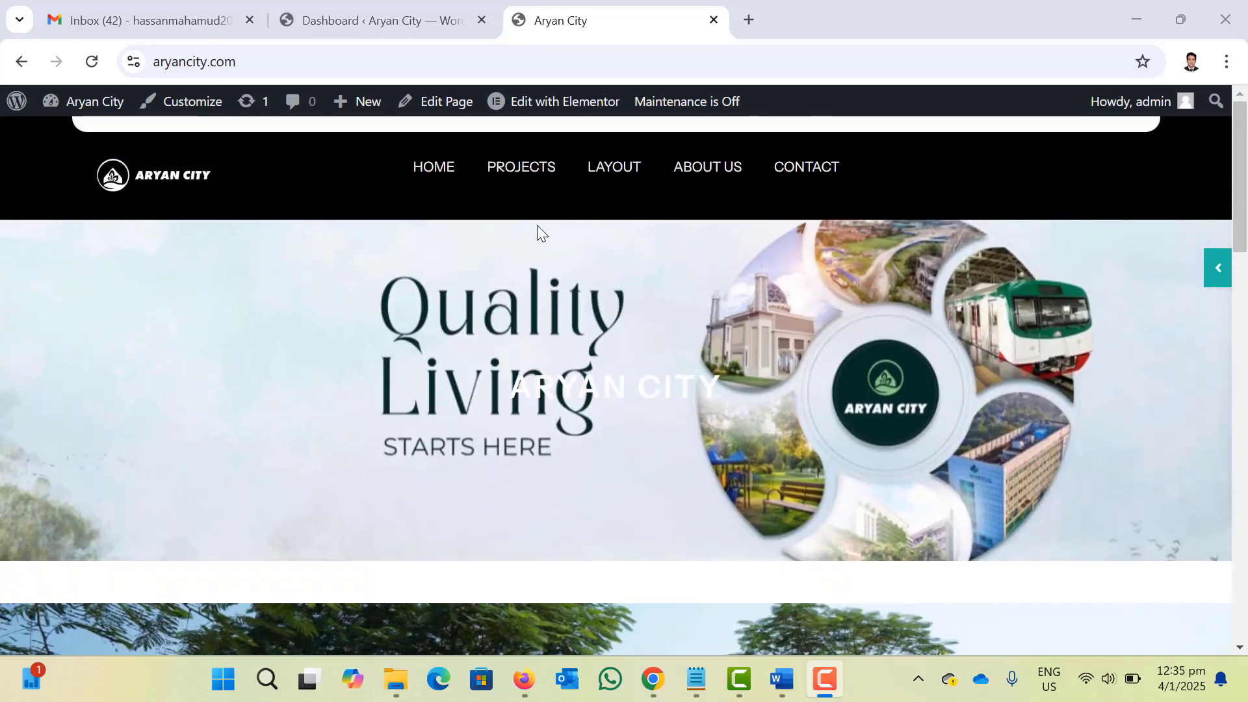
Open the site's Projects page and look through its project listings.
click(512, 167)
scroll(621, 322, down, 3)
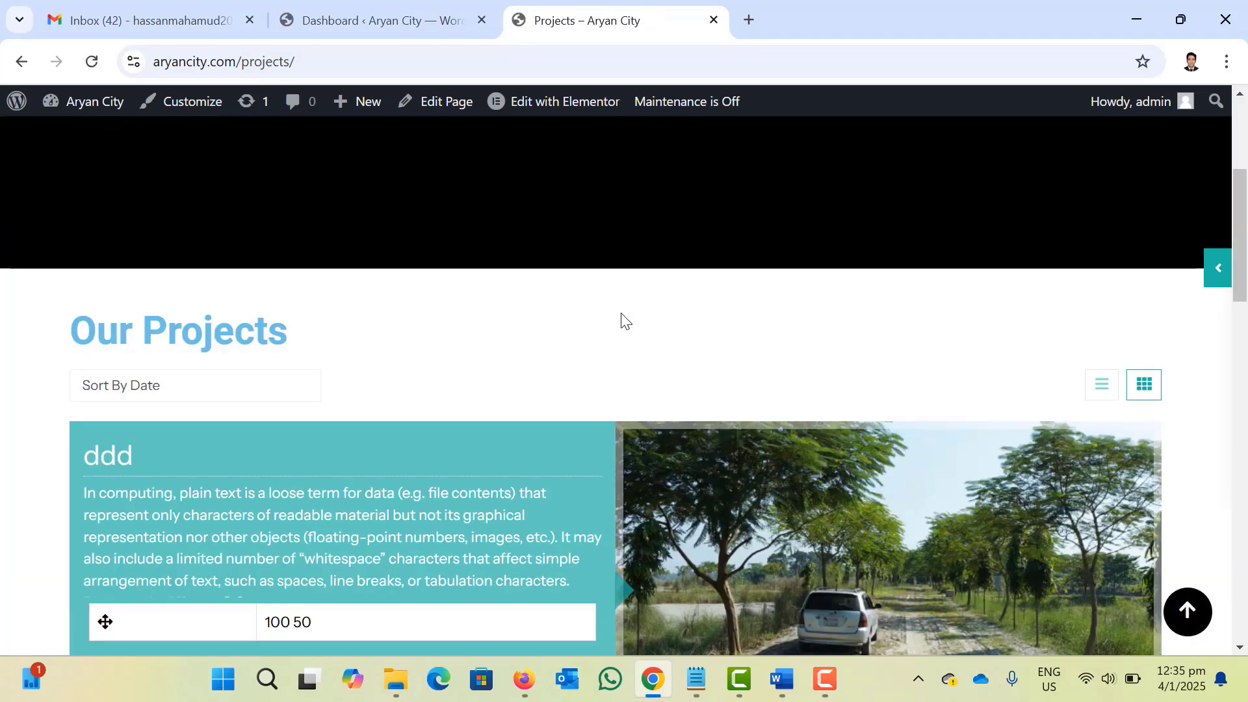
scroll(621, 320, down, 6)
scroll(622, 320, up, 10)
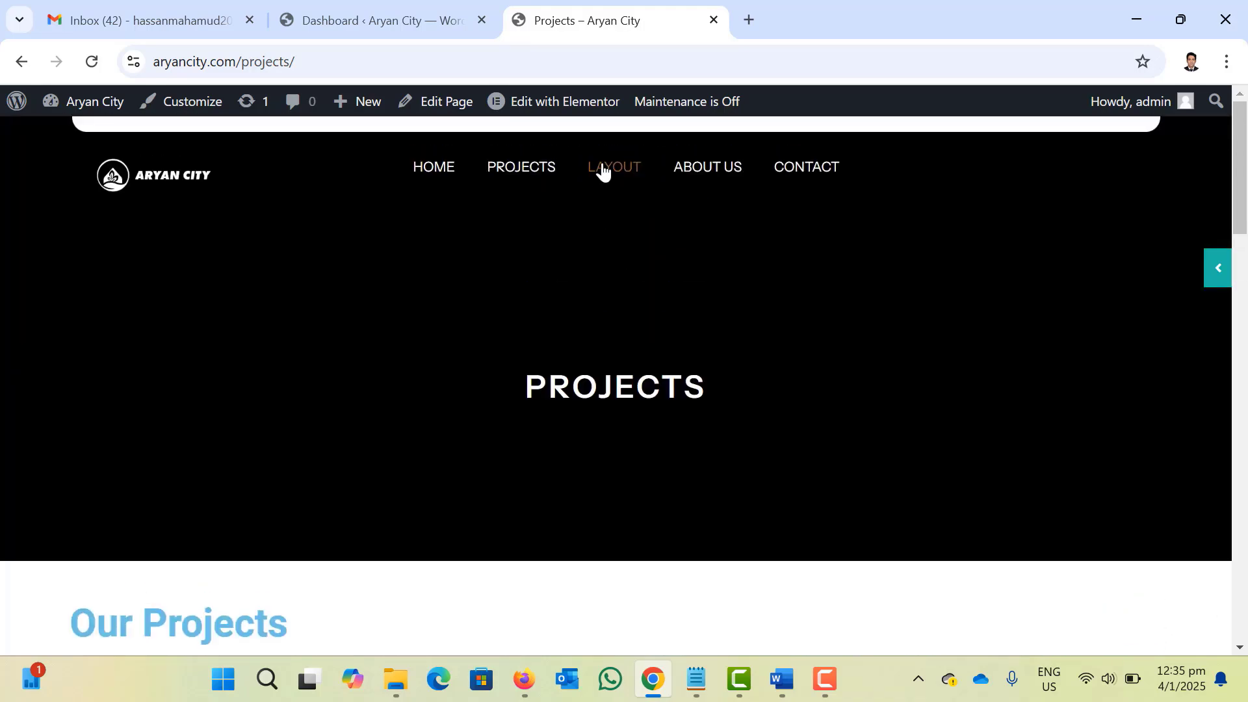
Open the site's Layout page and examine its heading and placeholder text.
click(603, 169)
scroll(563, 350, down, 5)
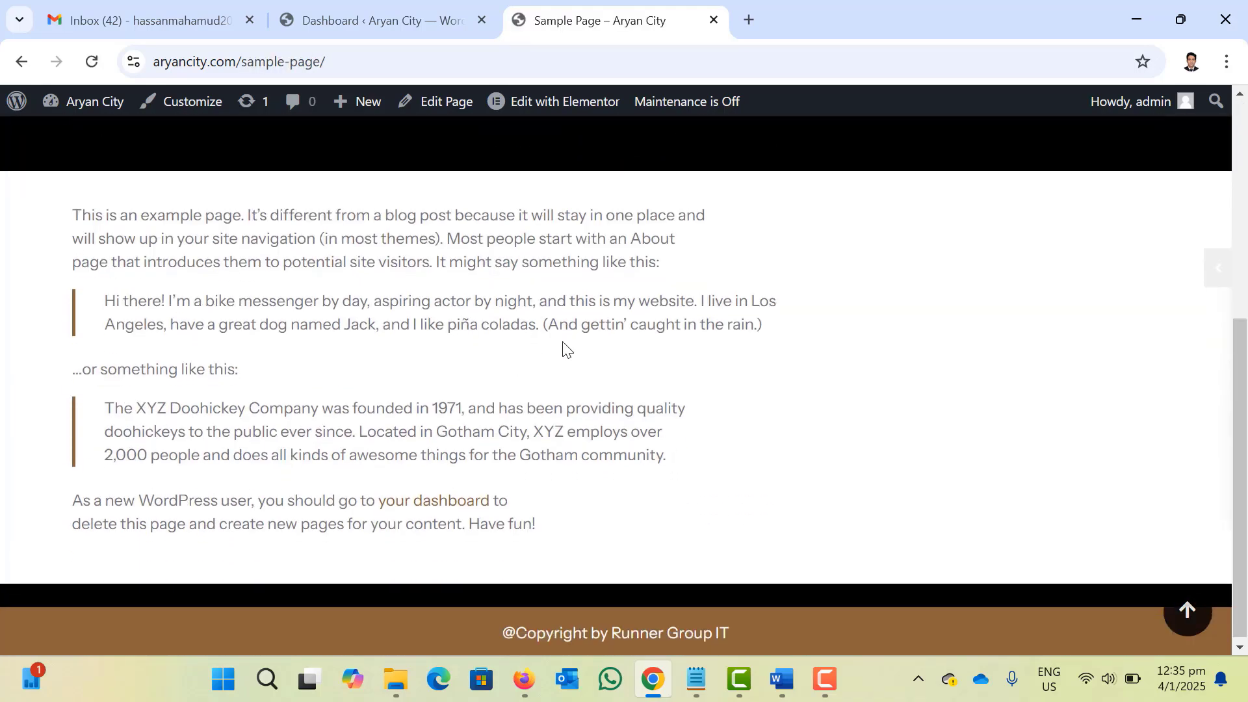
drag(562, 536, 29, 185)
scroll(492, 416, up, 4)
scroll(517, 468, down, 3)
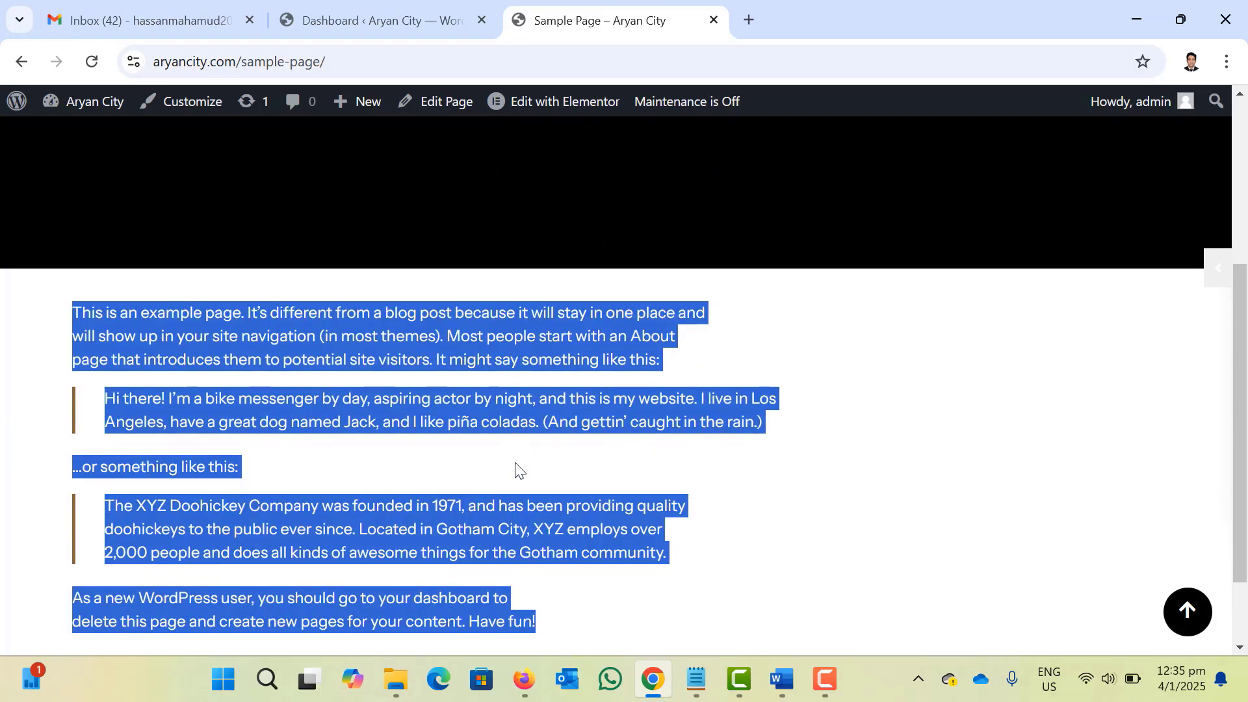
scroll(515, 468, up, 4)
scroll(516, 468, down, 4)
scroll(306, 451, up, 4)
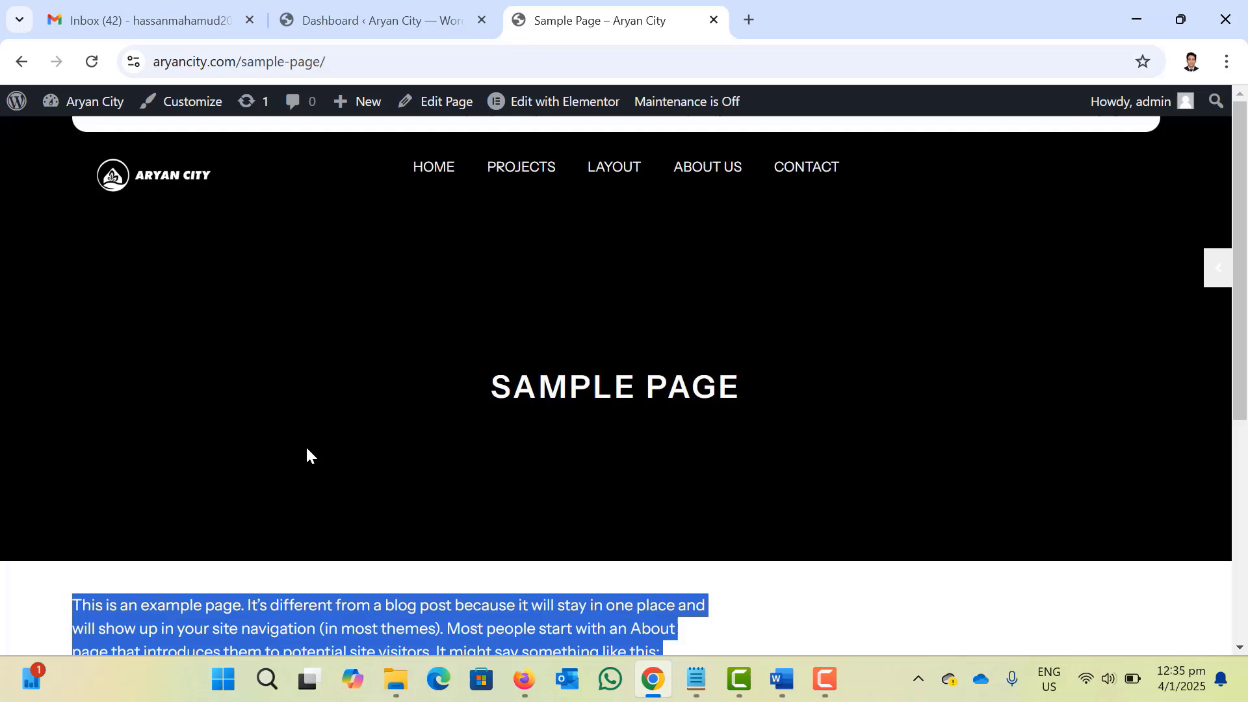
Open the site's About Us page and check its content.
click(703, 173)
scroll(484, 455, down, 3)
scroll(481, 461, up, 2)
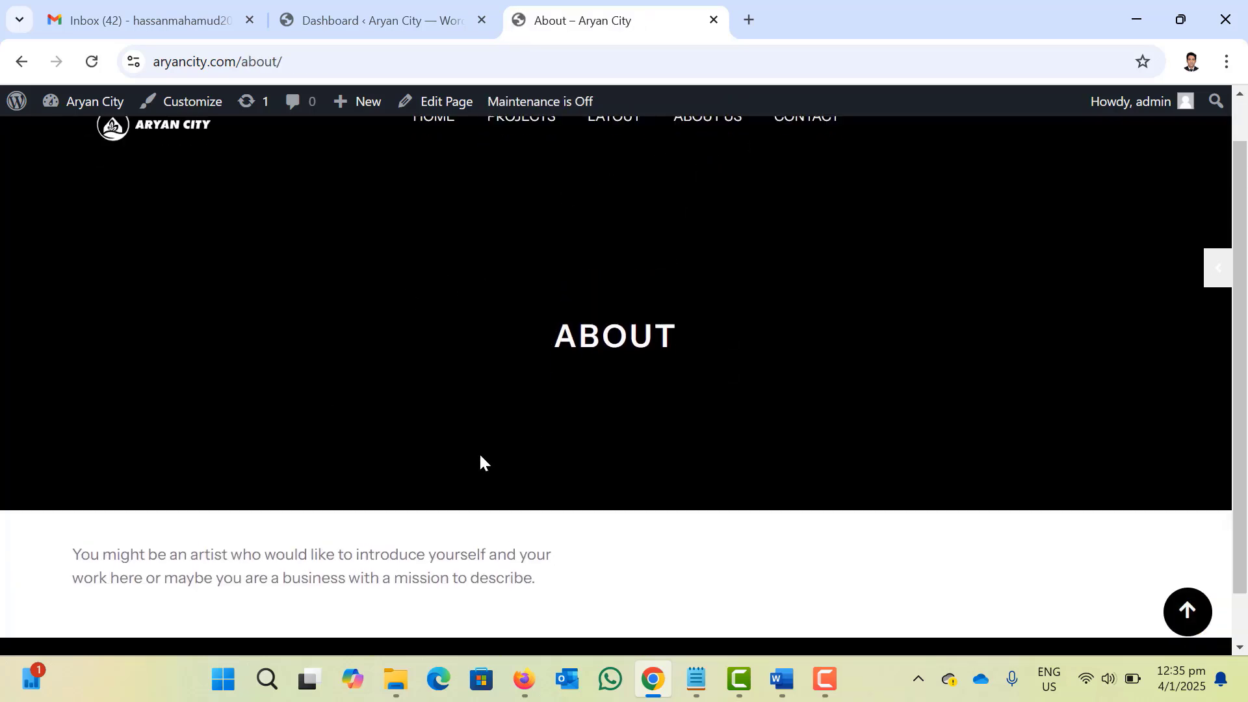
scroll(373, 543, down, 1)
scroll(359, 566, up, 1)
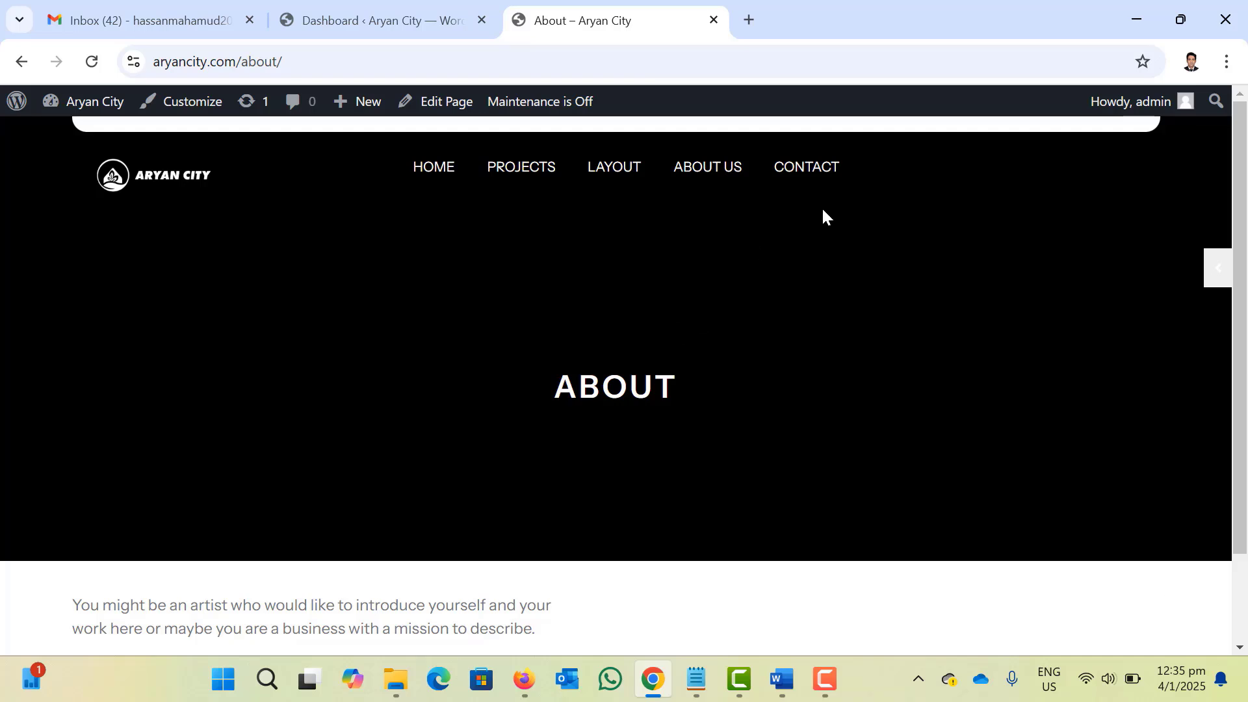
Open the site's Contact page and check its content down to the footer.
click(823, 168)
scroll(615, 383, down, 1)
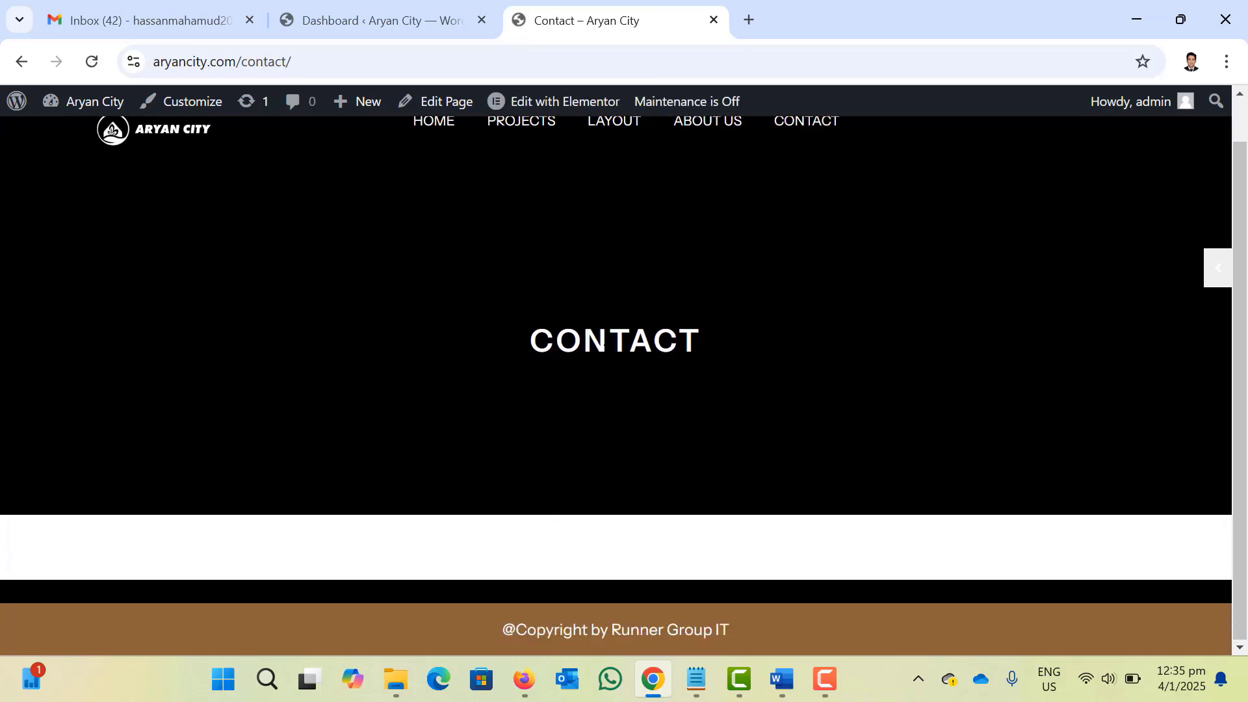
scroll(726, 333, up, 1)
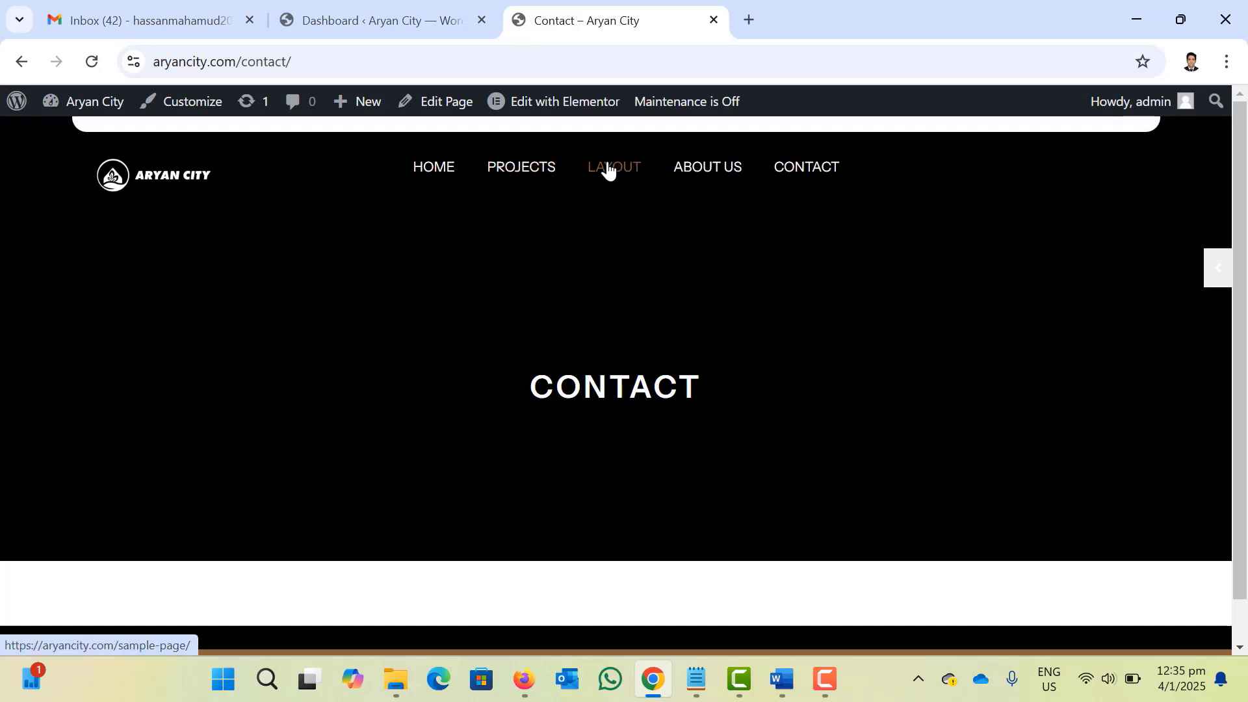
Return to the Layout page from the home page and inspect its page title and body text.
click(540, 181)
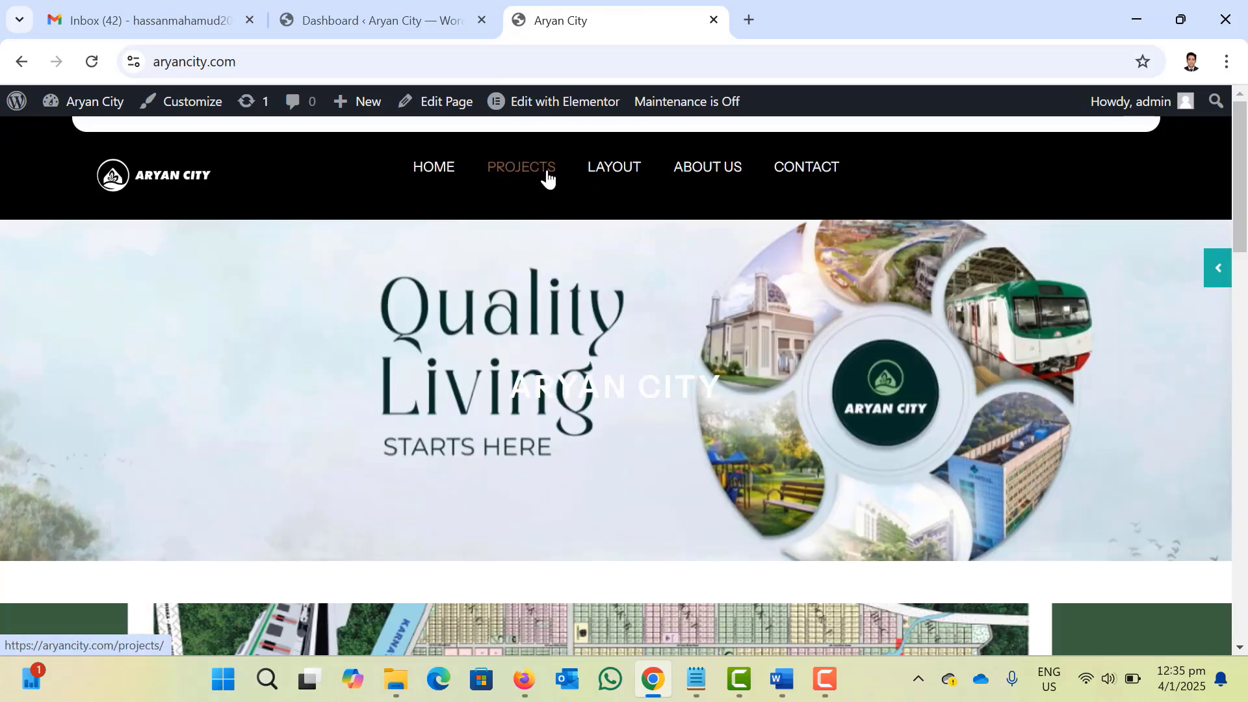
click(602, 168)
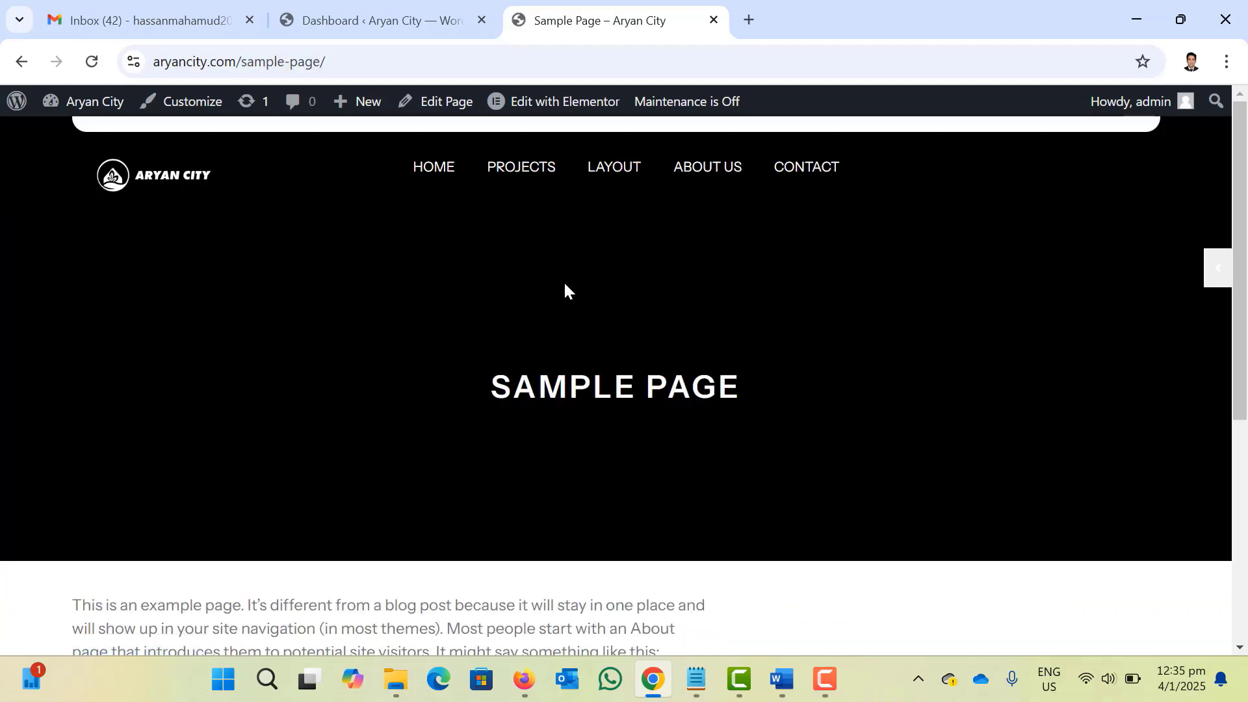
scroll(562, 280, down, 5)
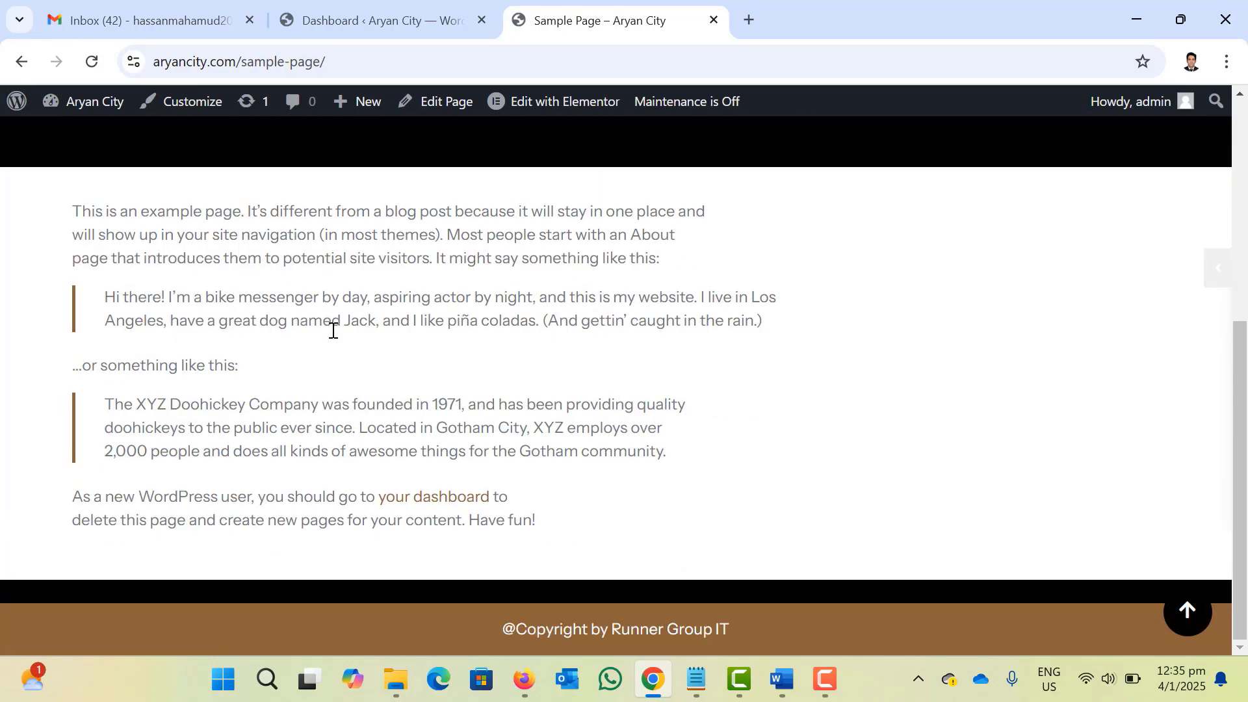
click(824, 679)
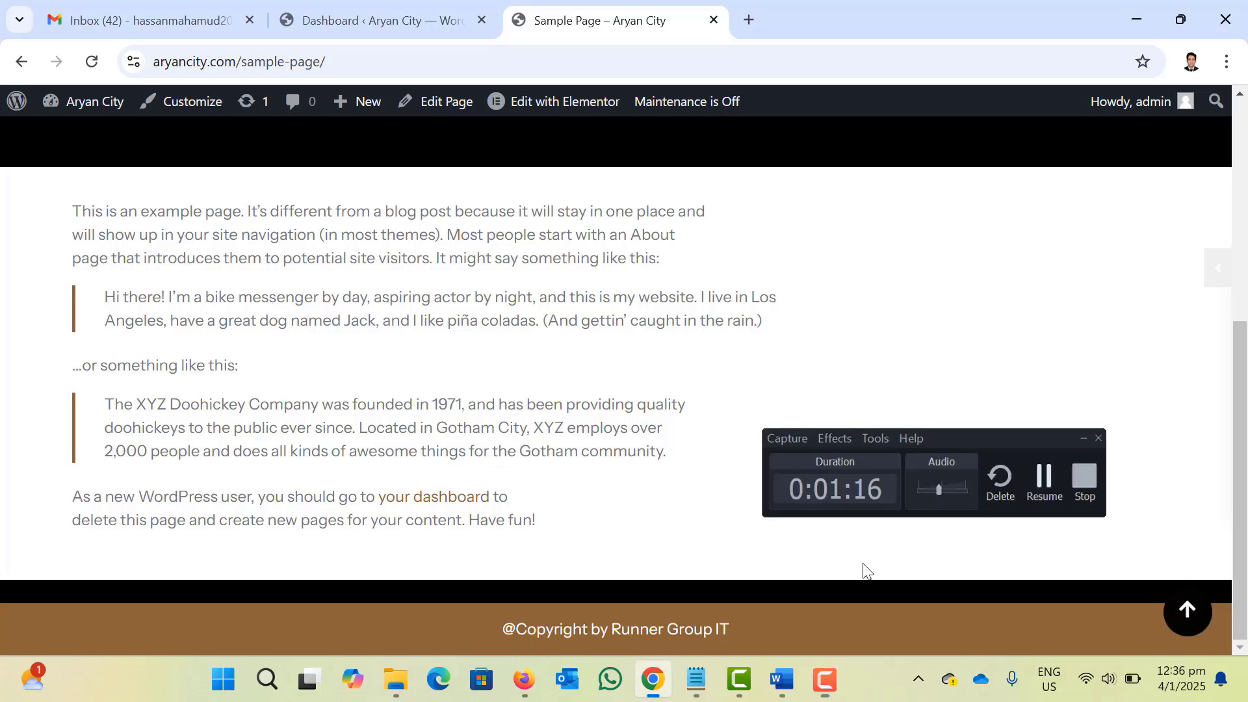
scroll(767, 543, up, 10)
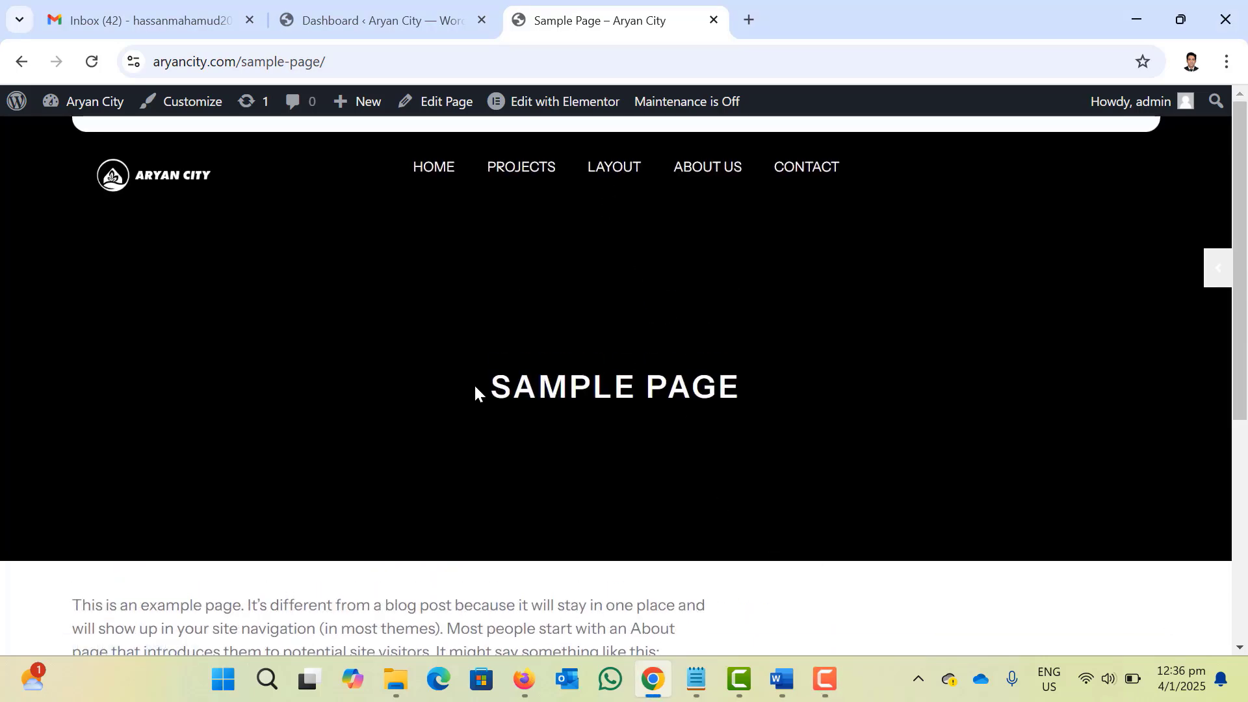
drag(476, 388, 806, 391)
scroll(806, 390, down, 2)
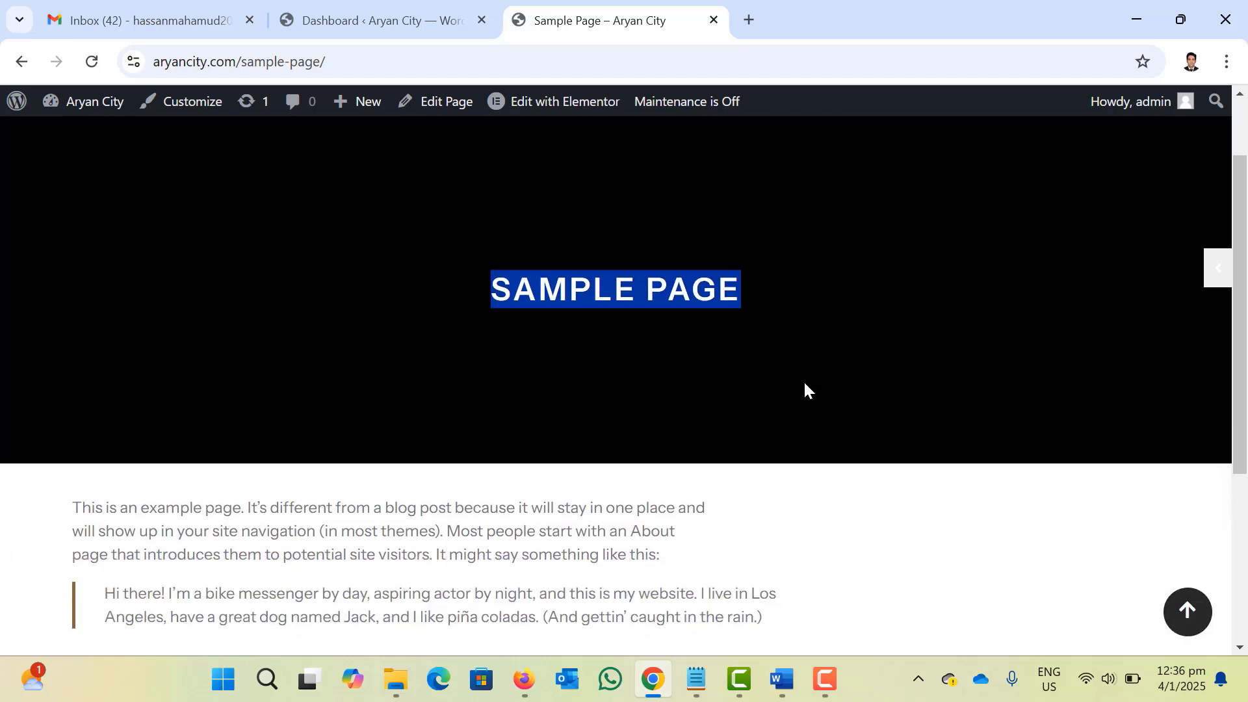
scroll(805, 390, up, 2)
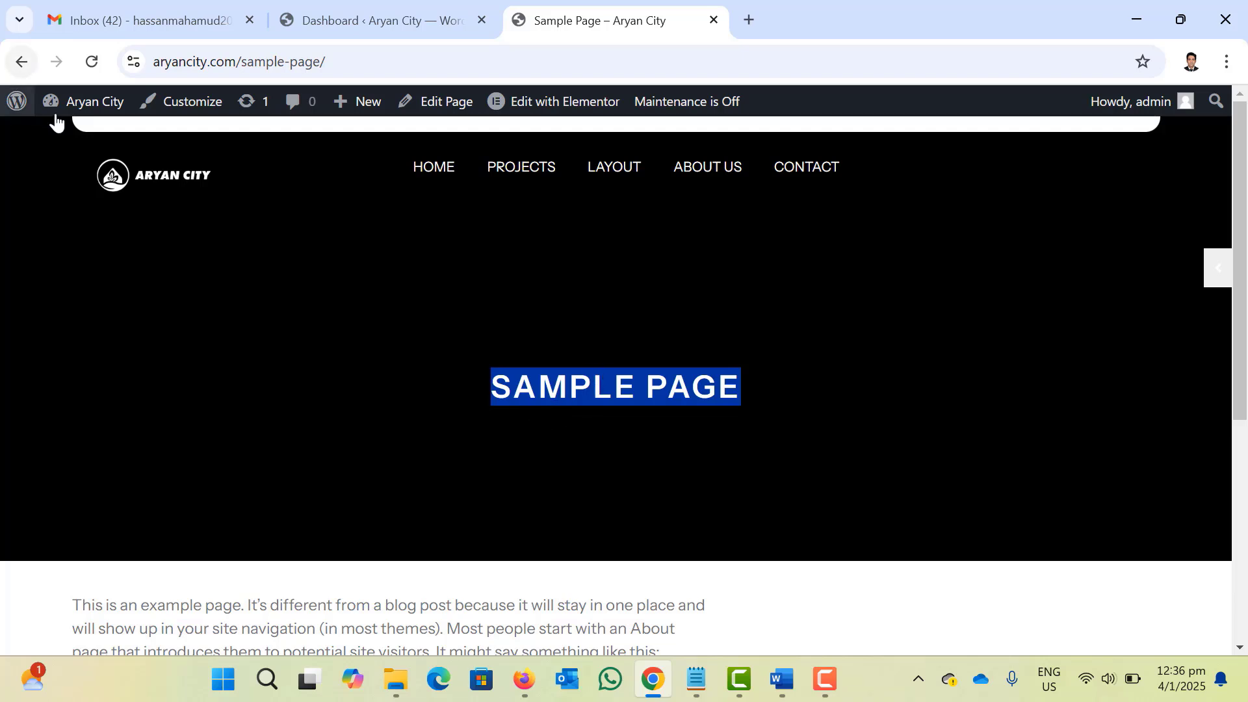
Go to the WordPress dashboard, open the list of all pages and locate Sample Page.
mouse_move(99, 108)
click(86, 138)
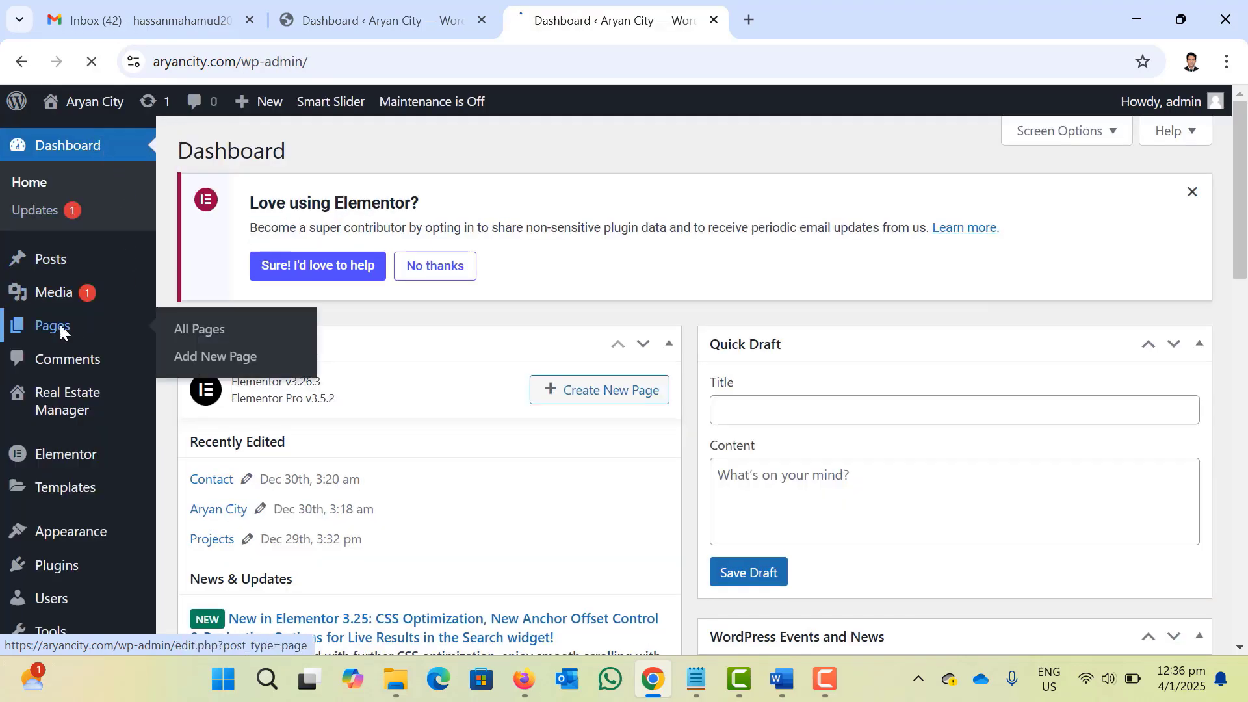
click(64, 328)
scroll(410, 380, down, 3)
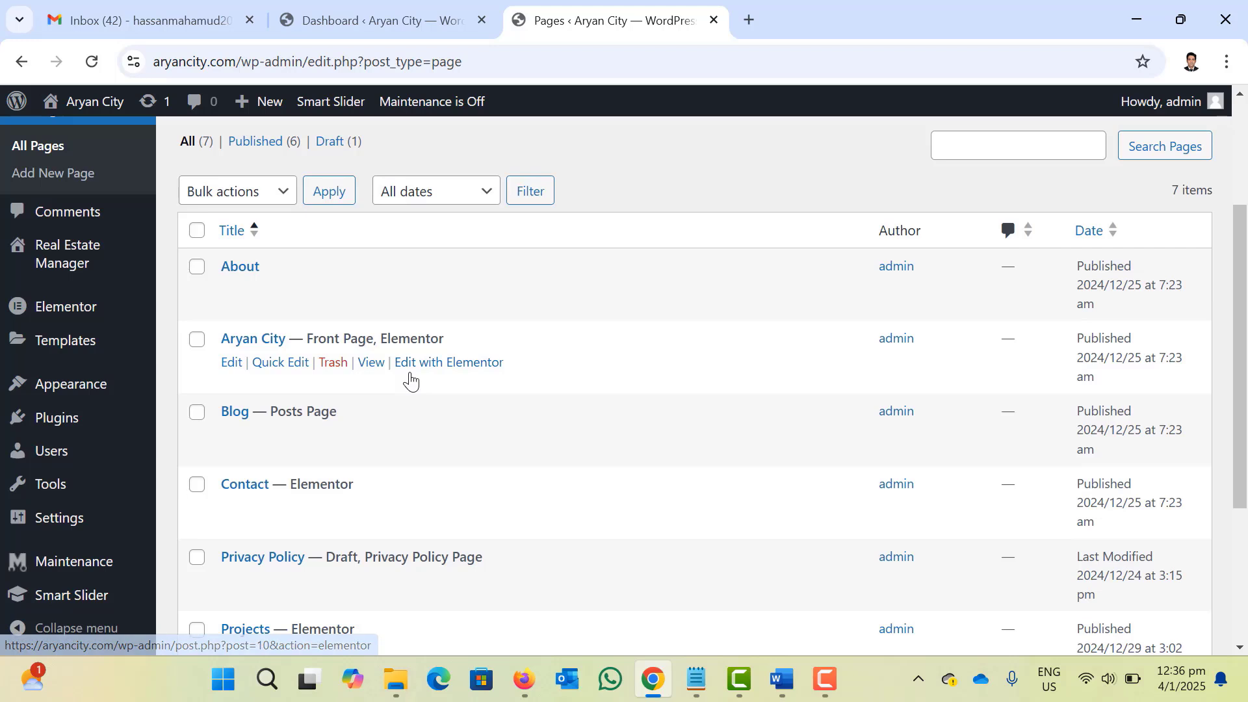
scroll(410, 380, down, 2)
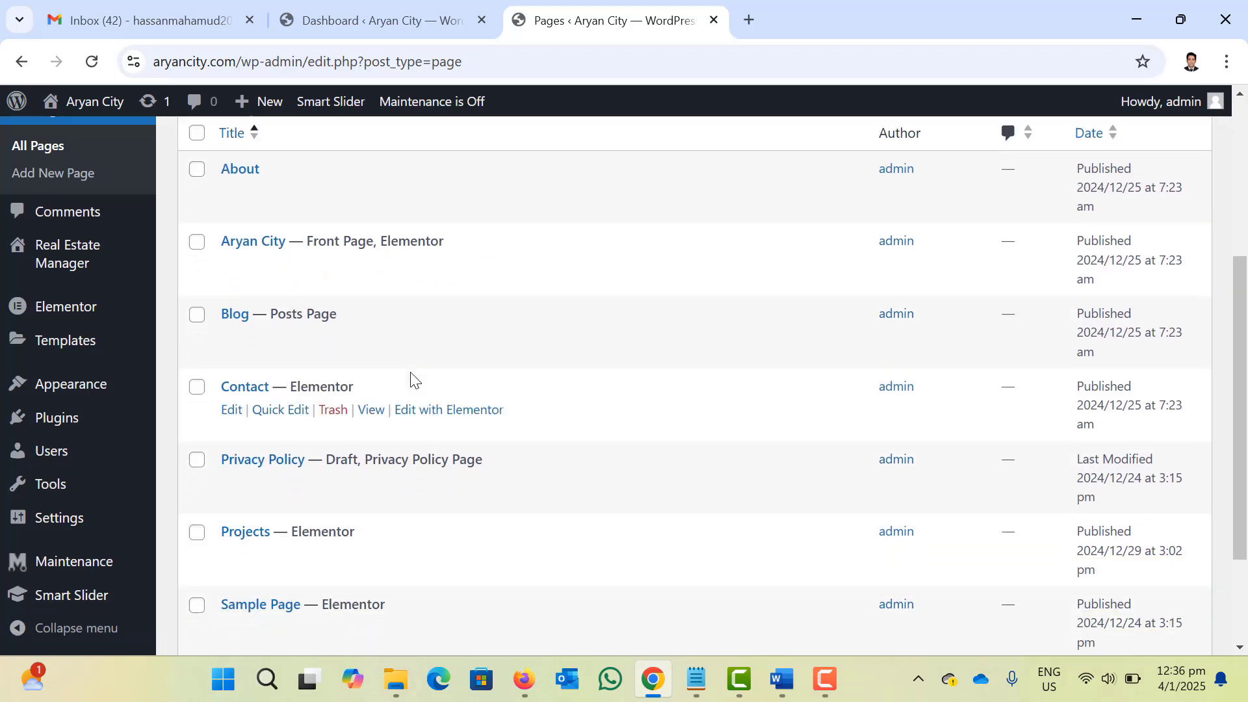
scroll(470, 393, down, 2)
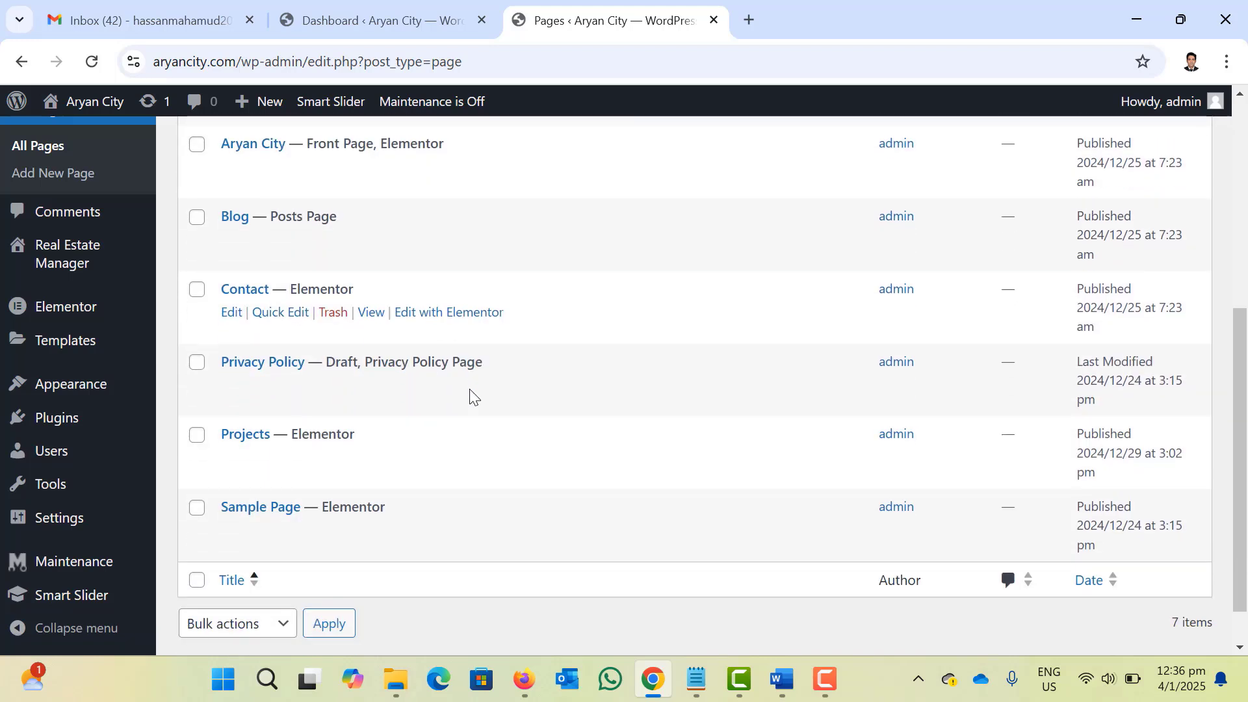
scroll(469, 393, up, 3)
scroll(469, 388, up, 1)
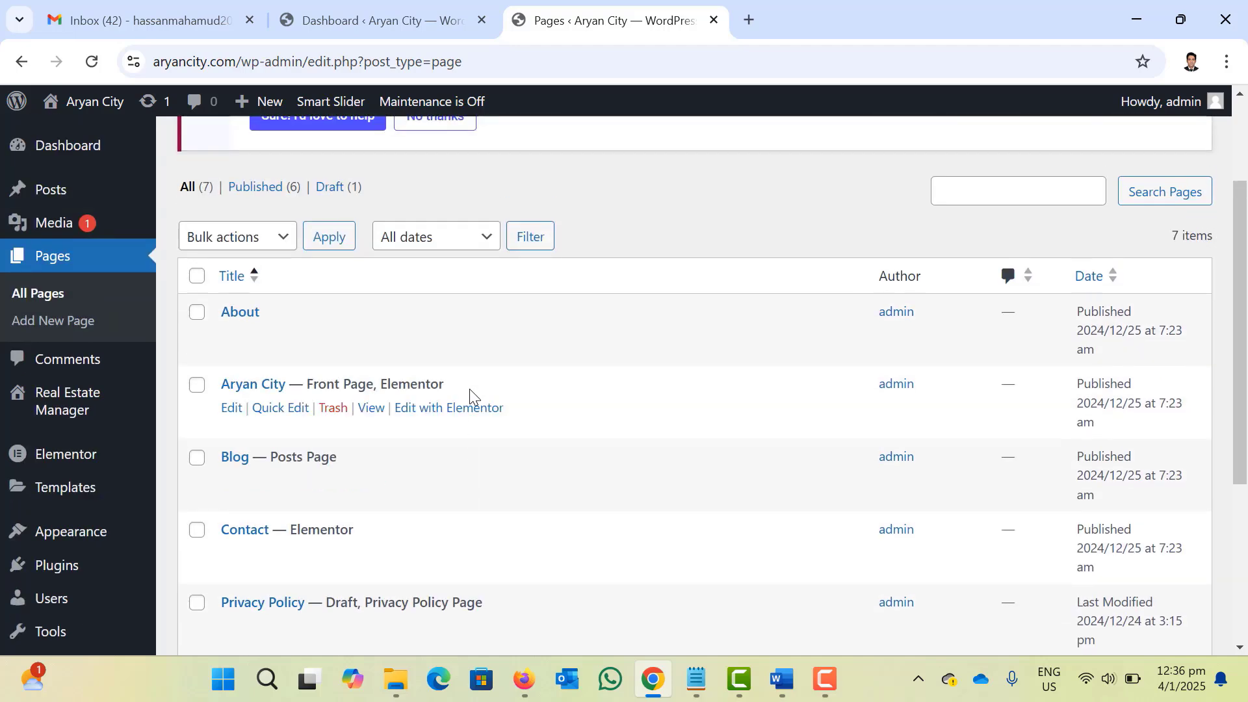
scroll(469, 389, down, 2)
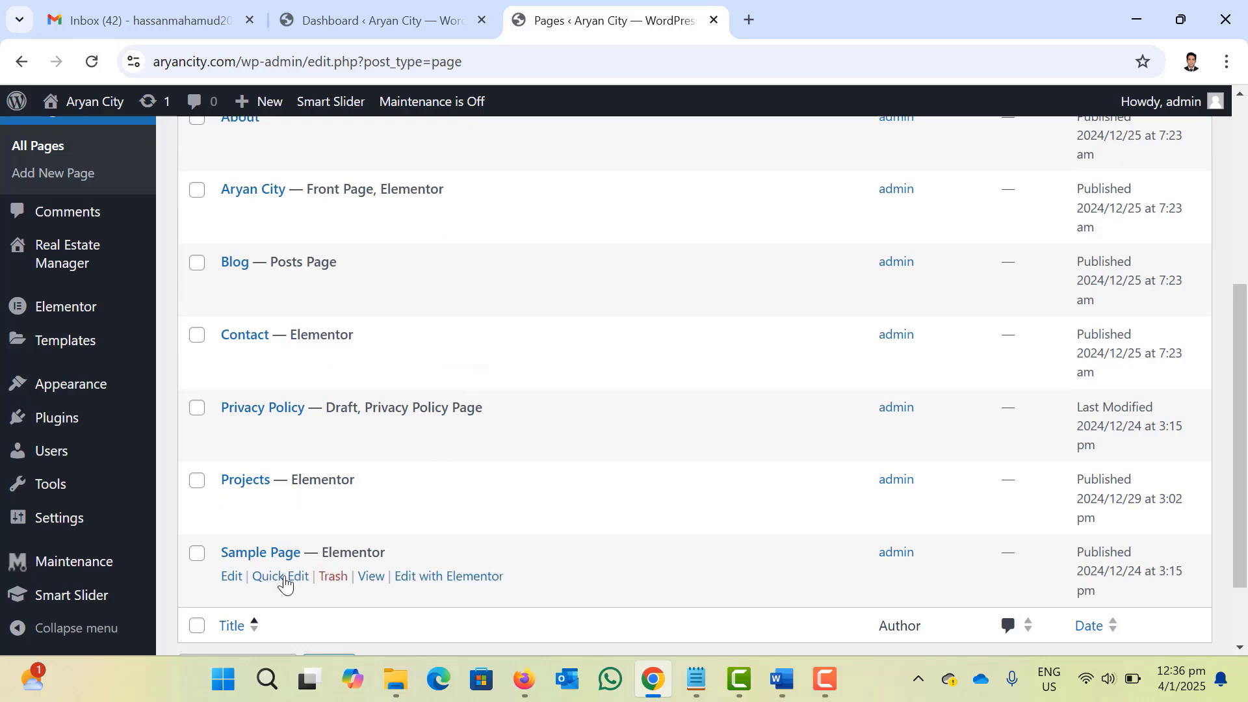
Change Sample Page's title to Layout in Quick Edit and open the Aryan City site in a new tab.
click(274, 577)
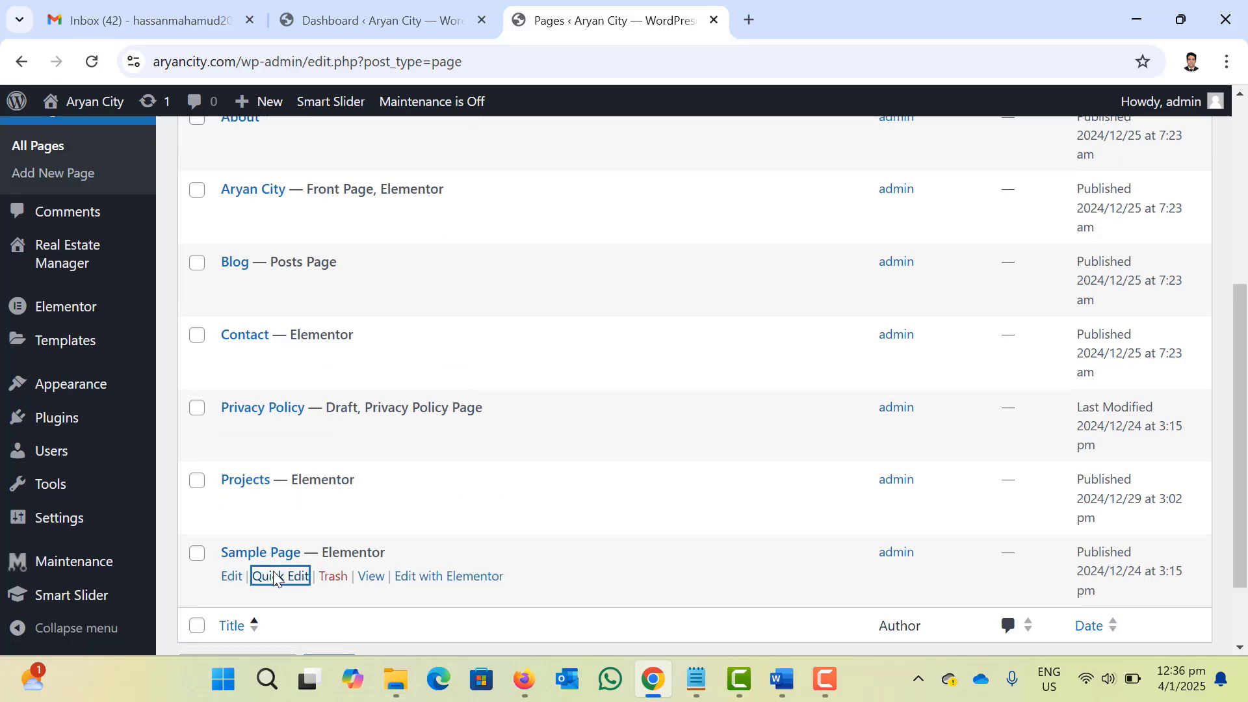
scroll(286, 542, down, 3)
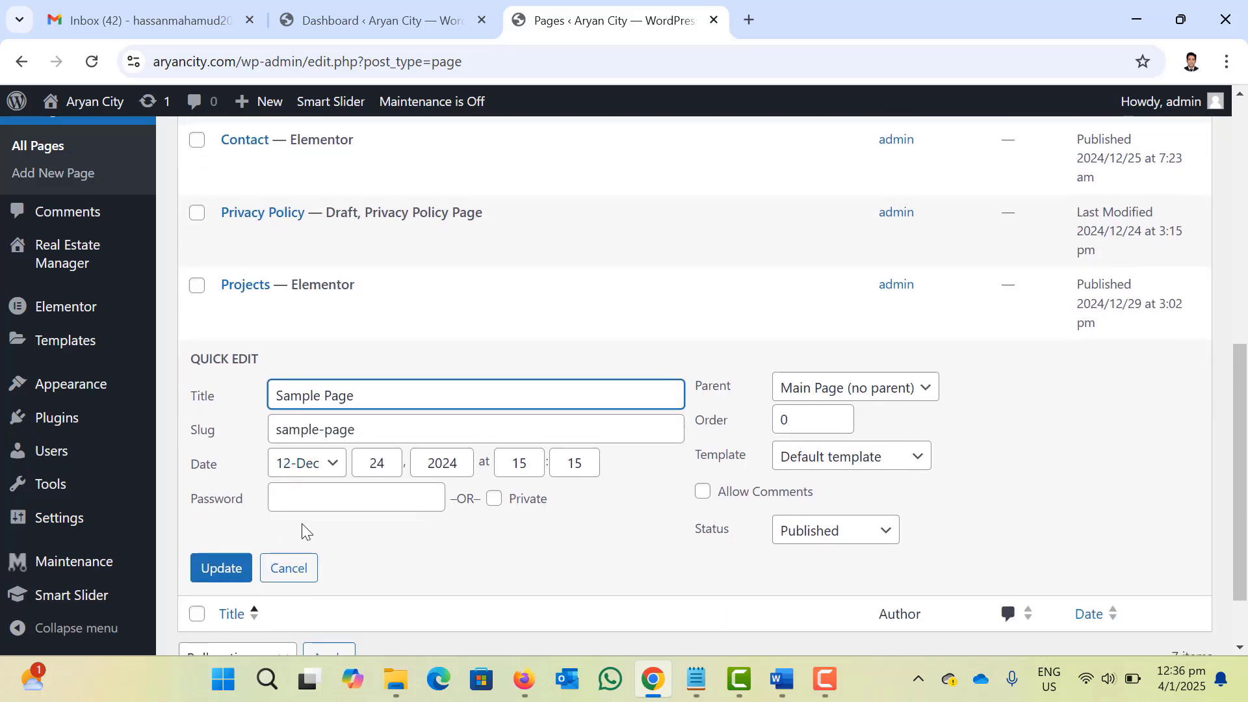
drag(356, 404, 267, 426)
key(BackSpace)
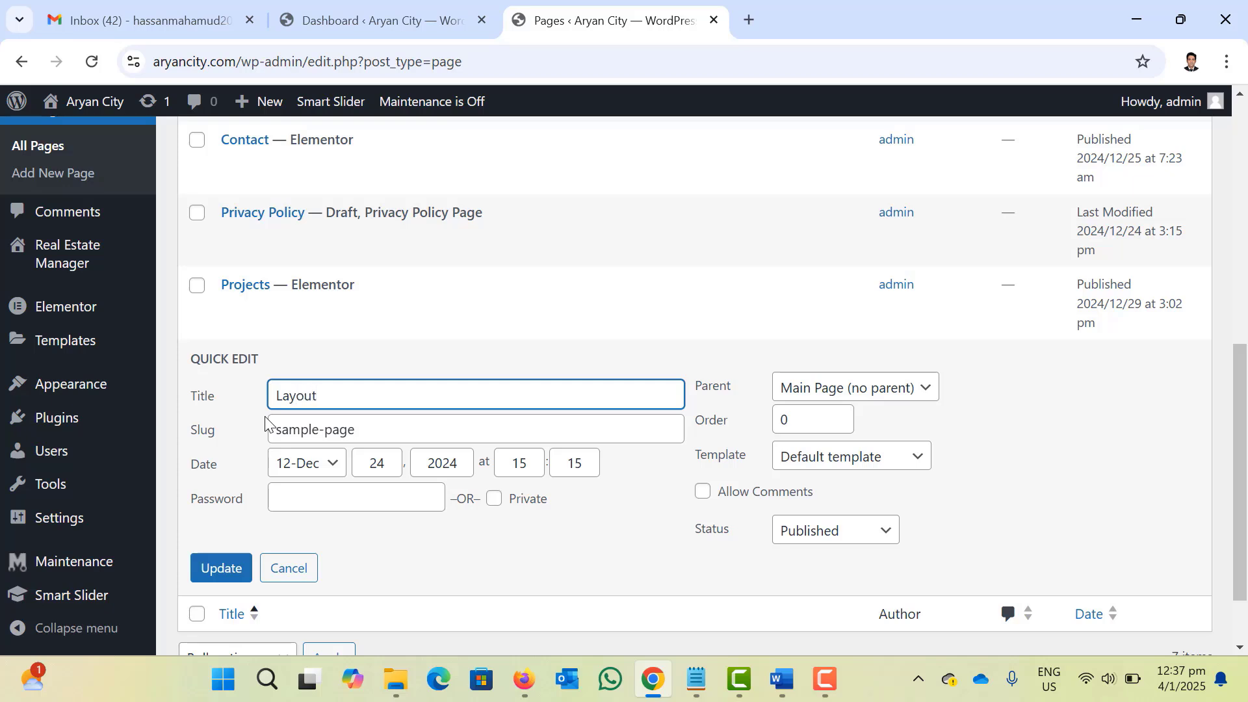
middle_click(14, 100)
Replace the sample-page slug with the copied title Layout in Quick Edit and update the page.
drag(354, 402, 261, 407)
key(ctrl+c)
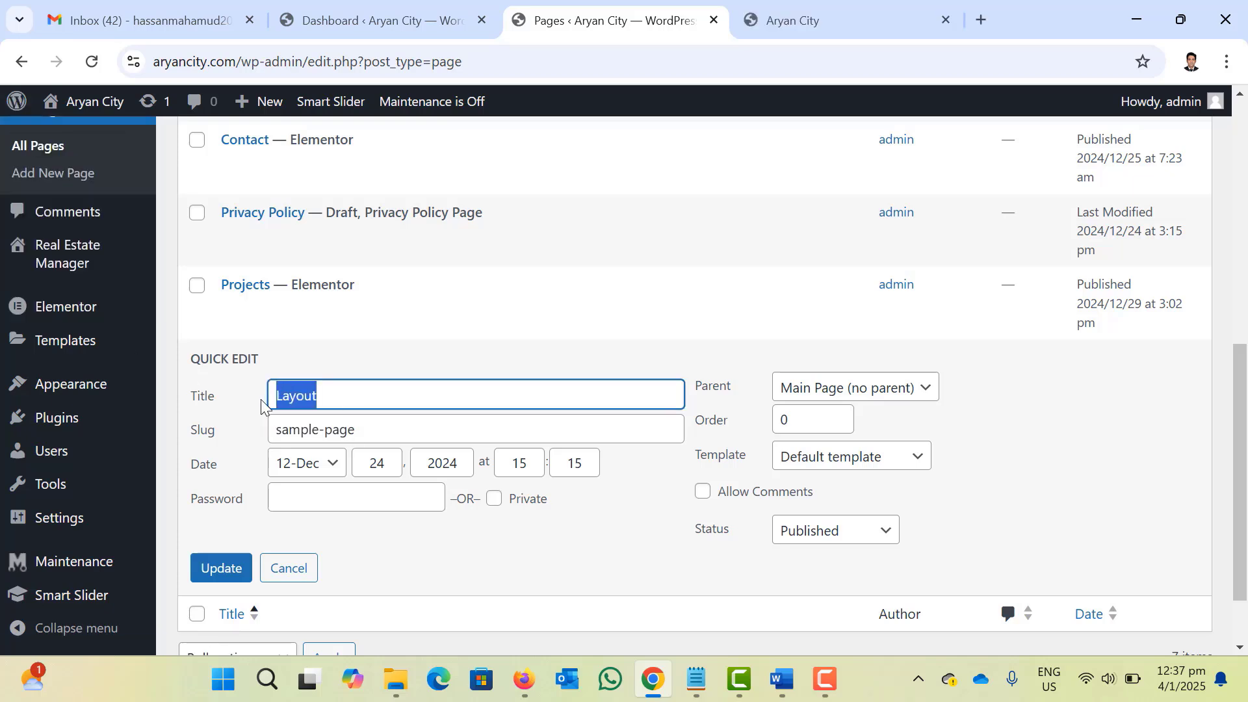
drag(373, 437, 215, 439)
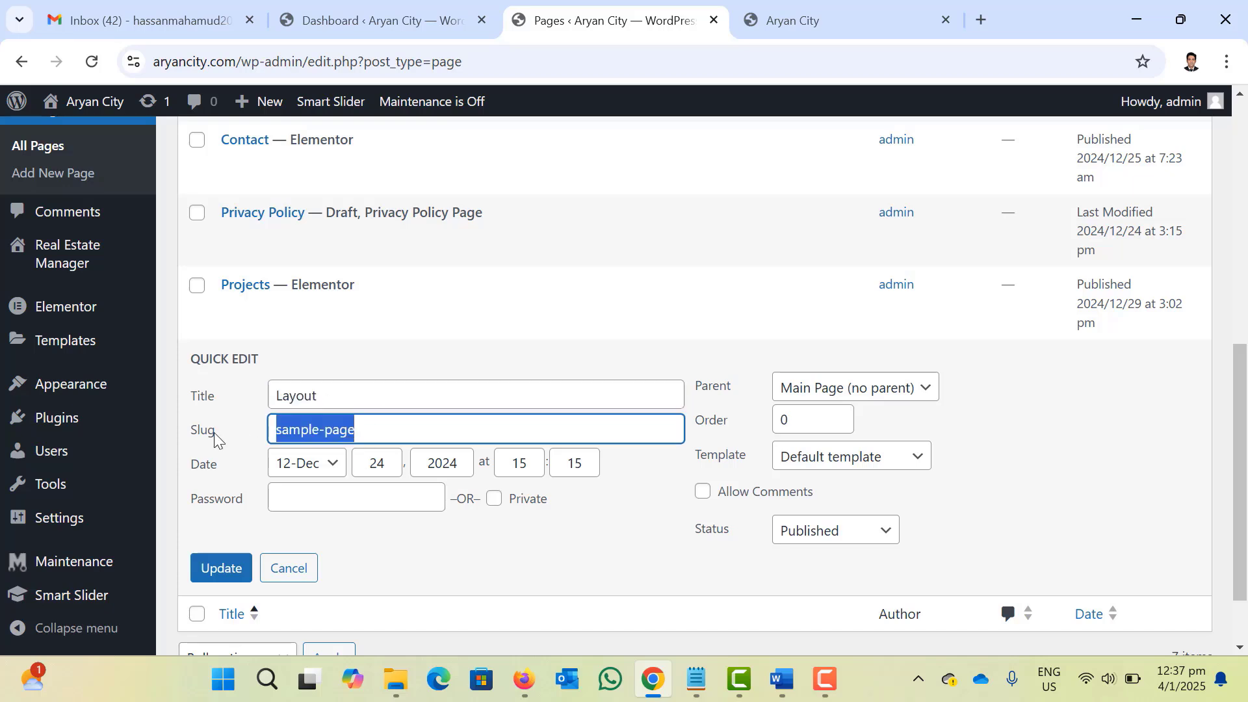
key(ctrl+v)
click(235, 569)
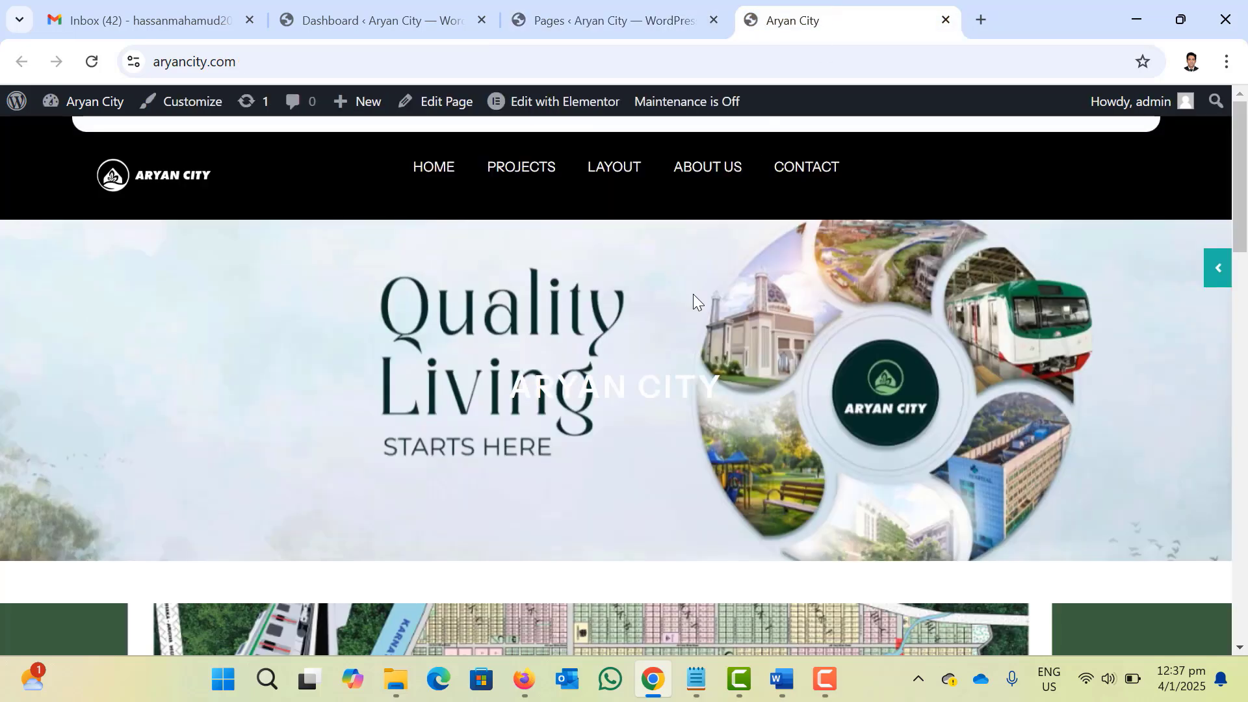
Open the Layout page from the live site's navigation and check its address, title and body text.
click(806, 20)
click(598, 177)
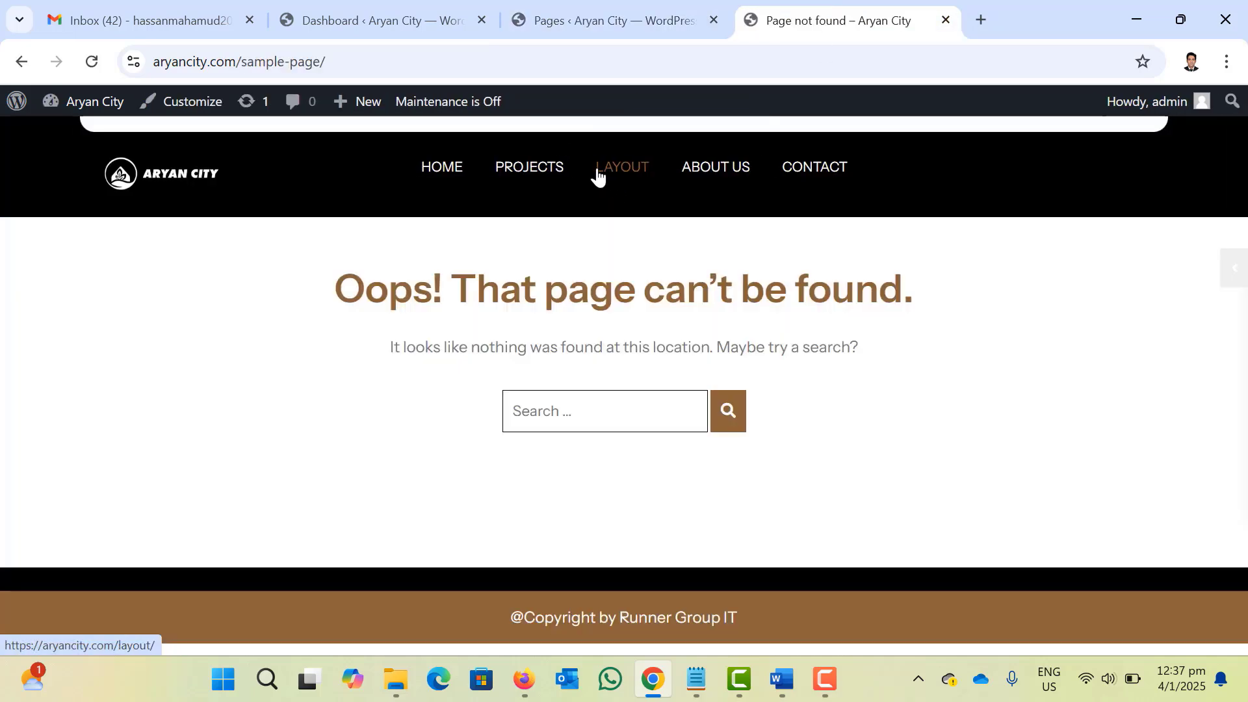
click(598, 176)
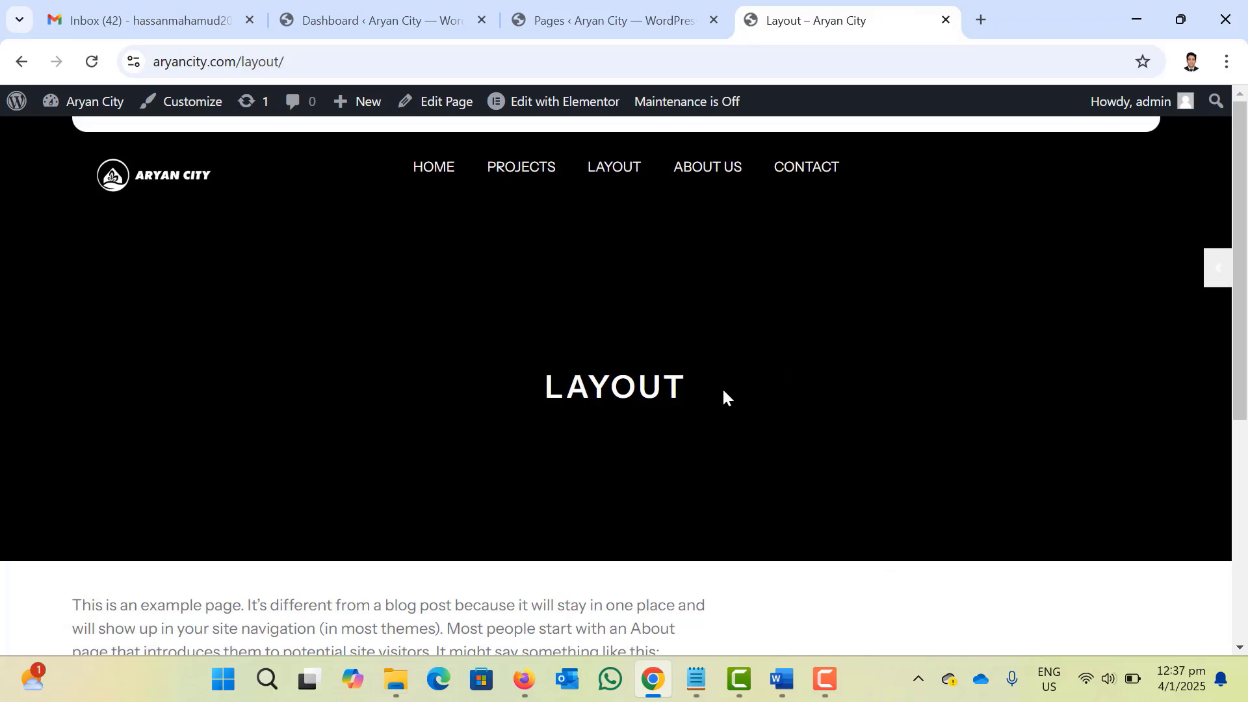
drag(723, 395, 459, 393)
scroll(592, 418, down, 5)
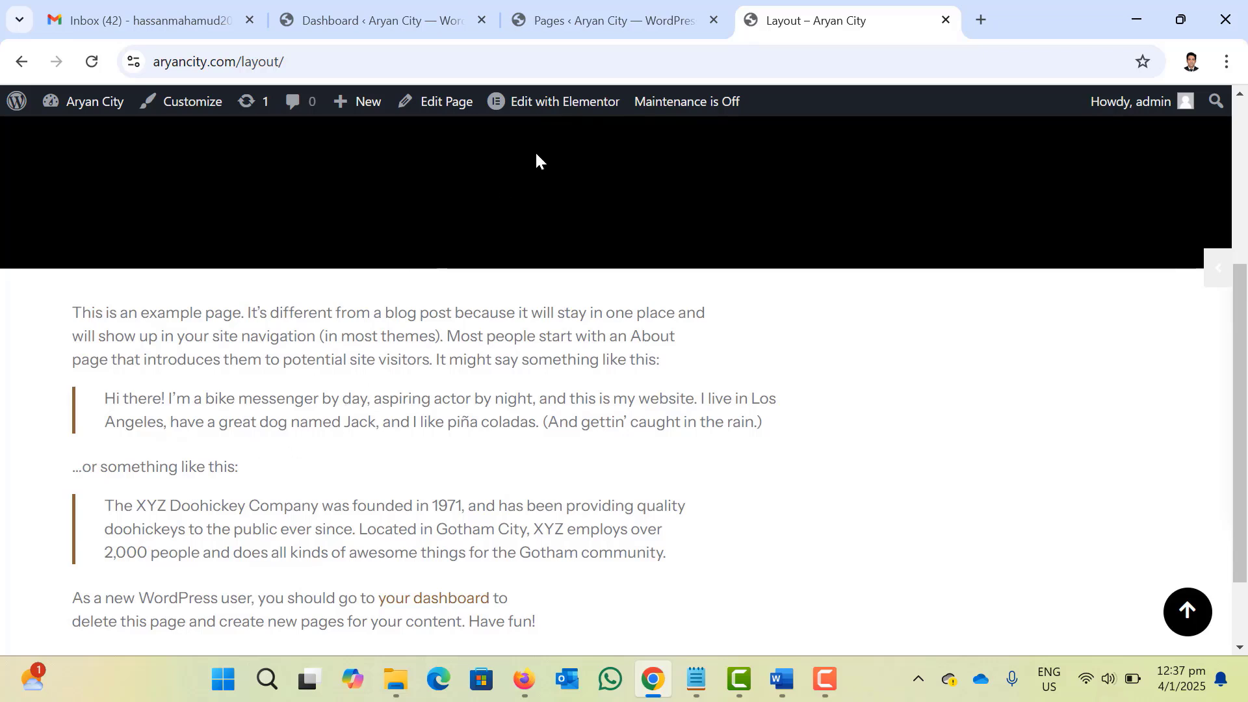
Open the Layout page in Elementor, delete the section holding the example text and publish the page.
click(577, 104)
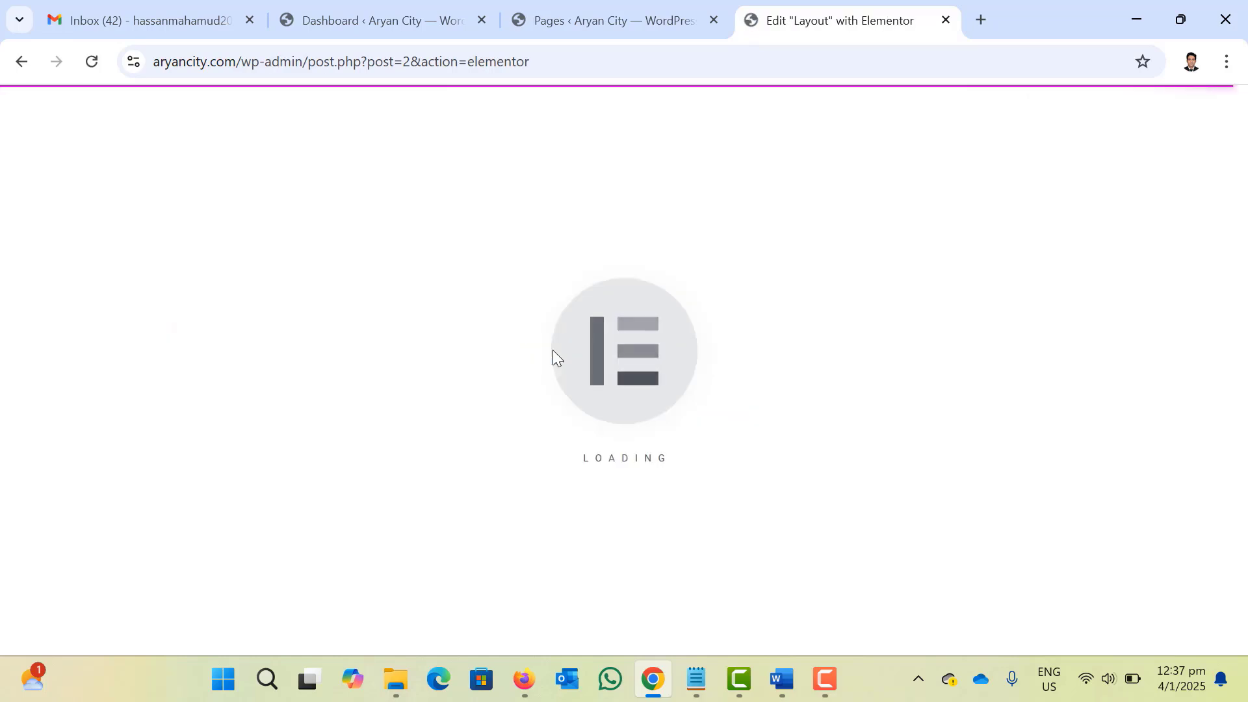
scroll(571, 384, down, 7)
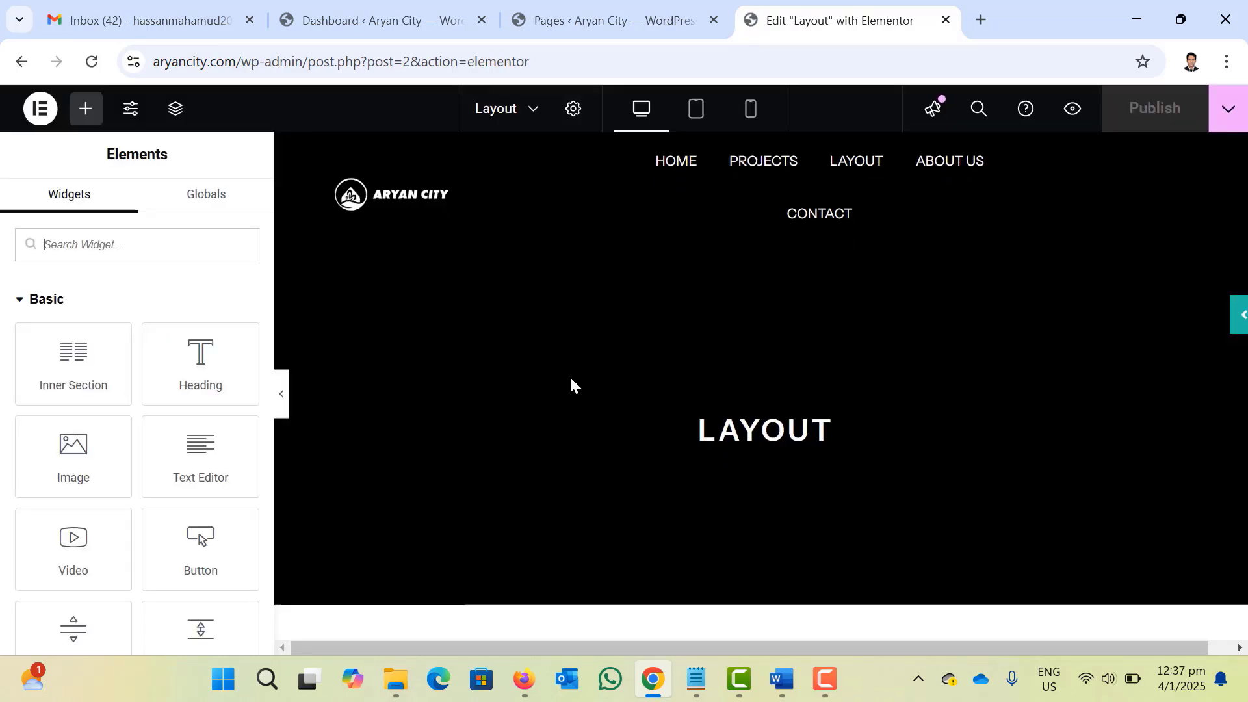
scroll(571, 385, down, 3)
scroll(572, 387, up, 3)
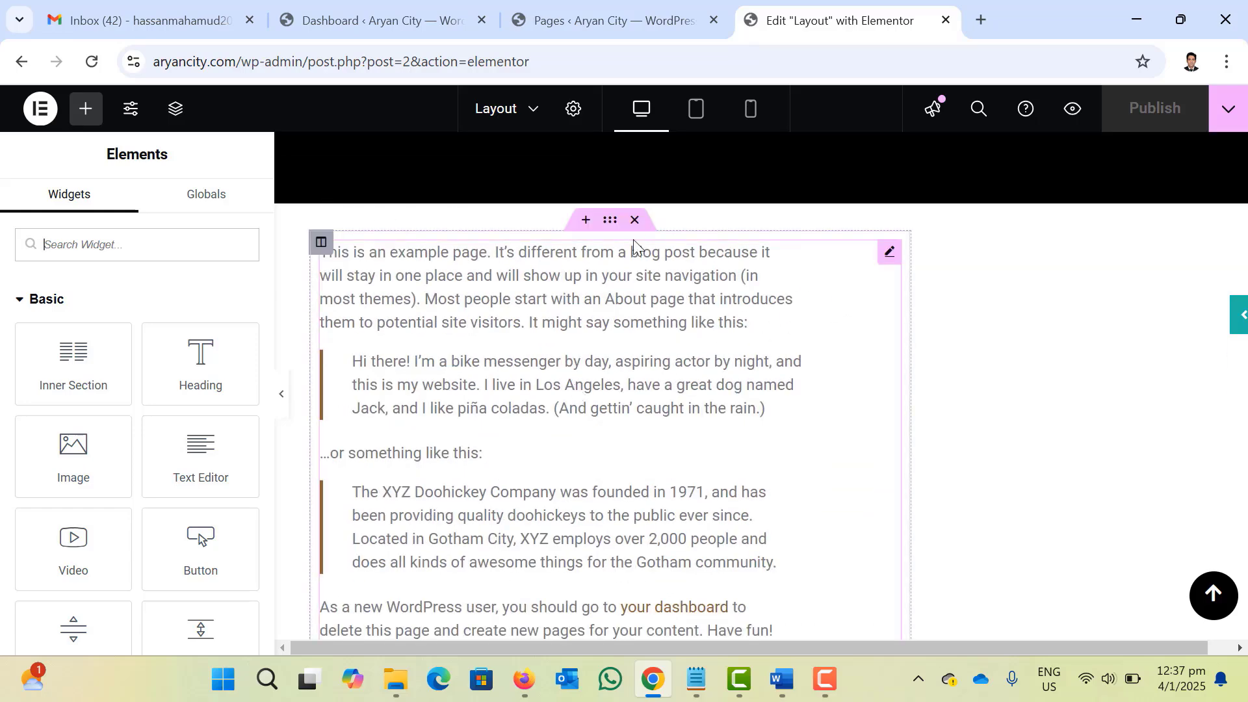
click(636, 221)
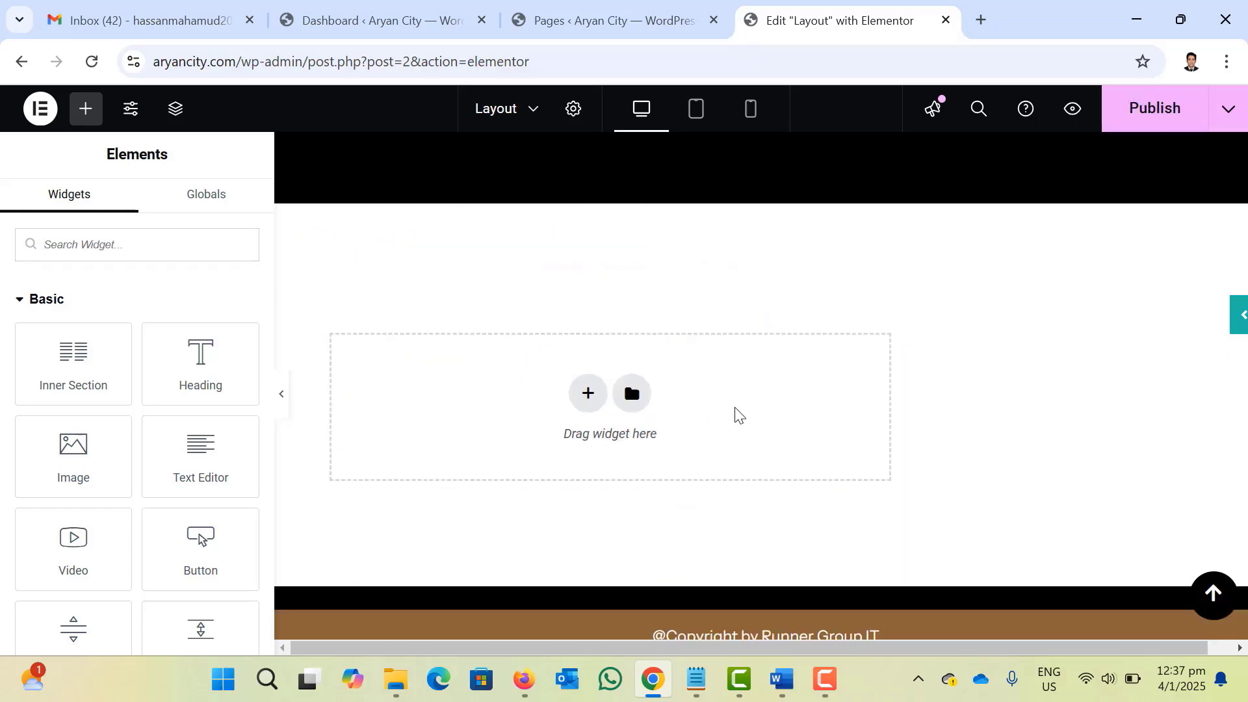
click(1142, 108)
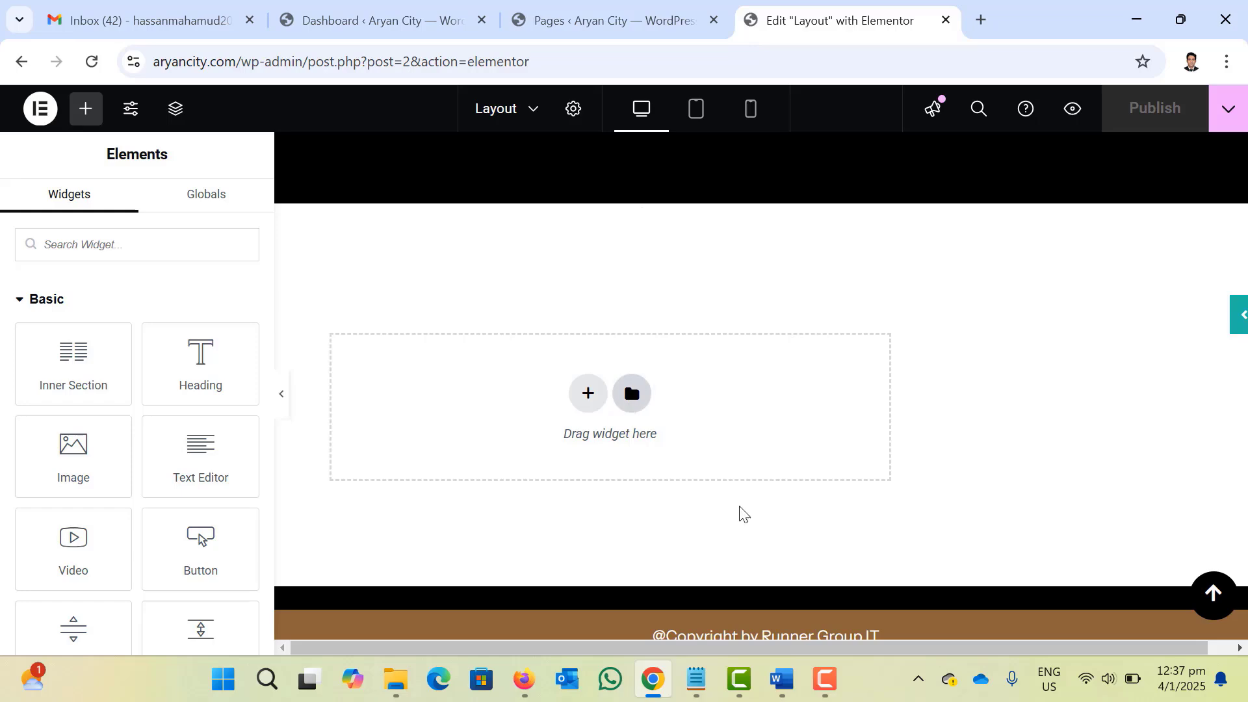
Switch to Word, look over Vision & Mission.docx and skim Aryan_City_Brochure_English_Translation V.2.docx from its beginning.
mouse_move(782, 676)
click(733, 598)
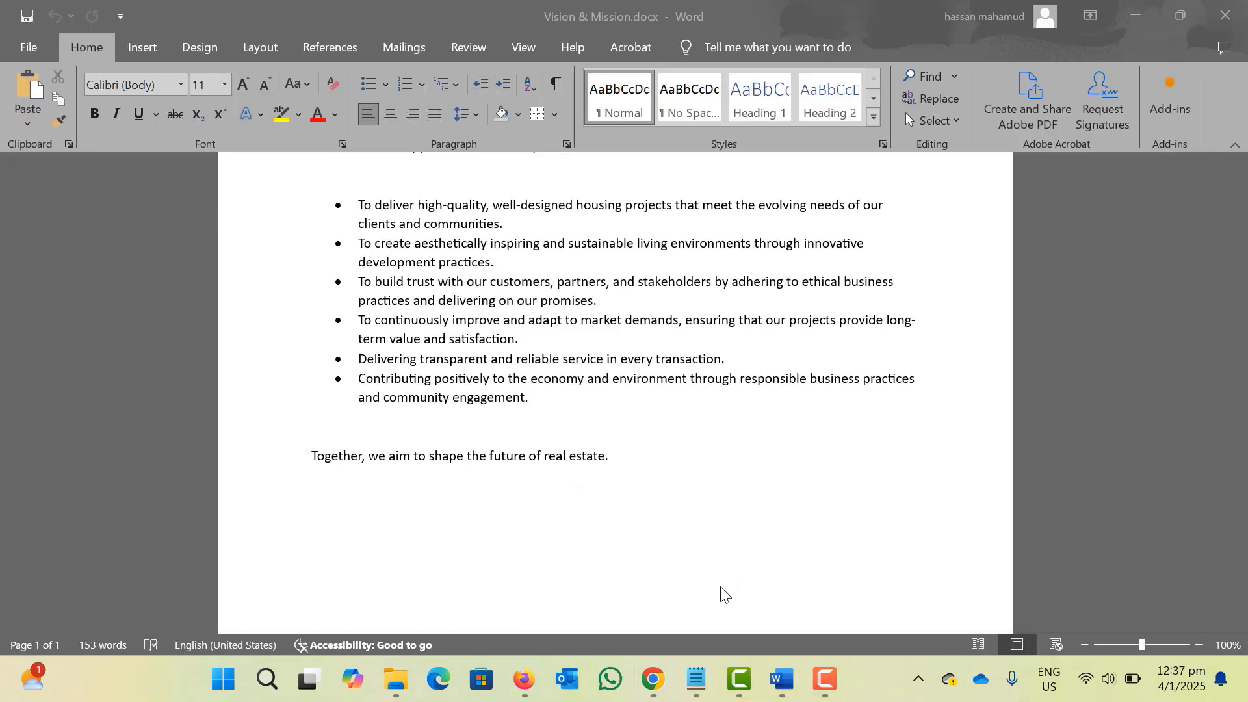
scroll(563, 501, up, 3)
scroll(563, 501, down, 2)
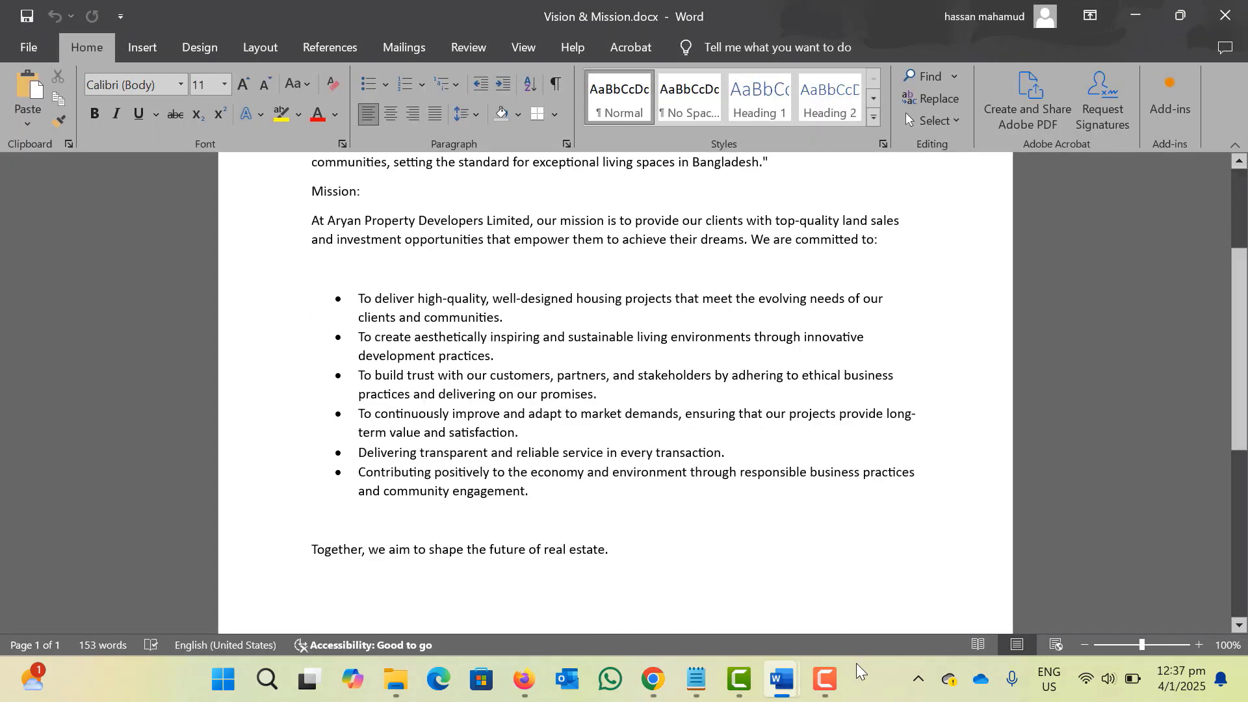
mouse_move(782, 679)
click(887, 585)
key(ctrl+Home)
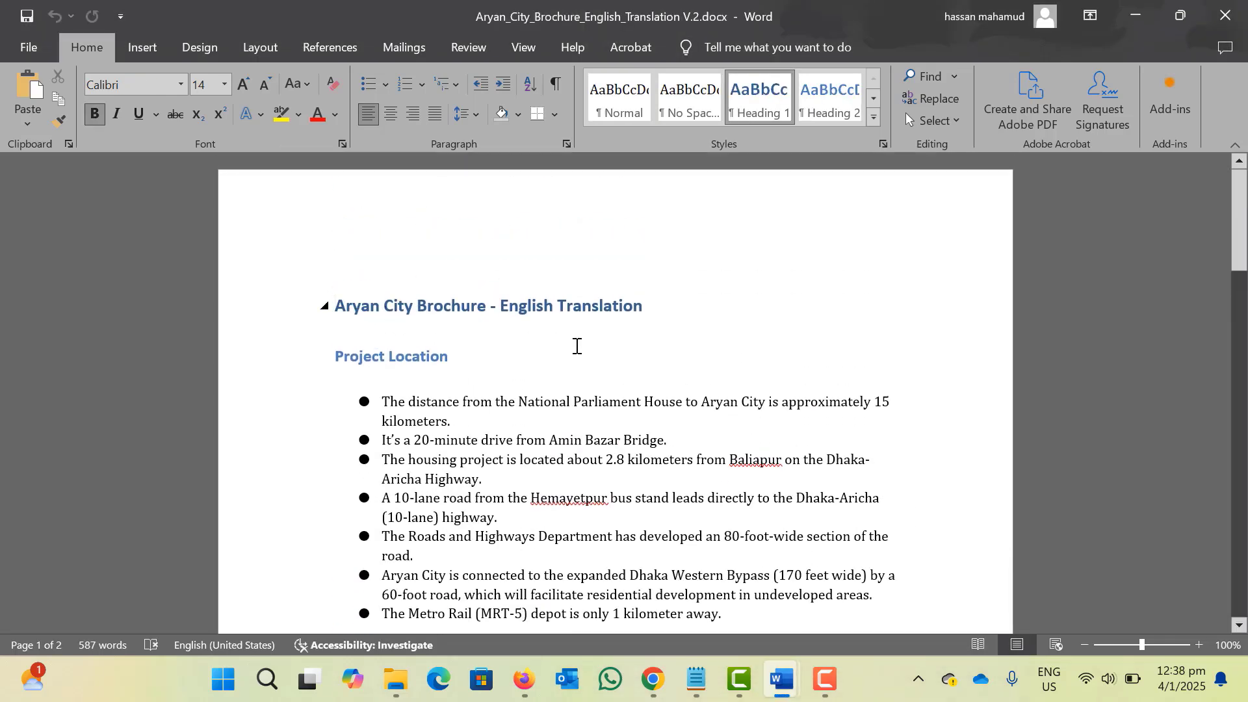
scroll(637, 402, down, 12)
scroll(637, 403, down, 15)
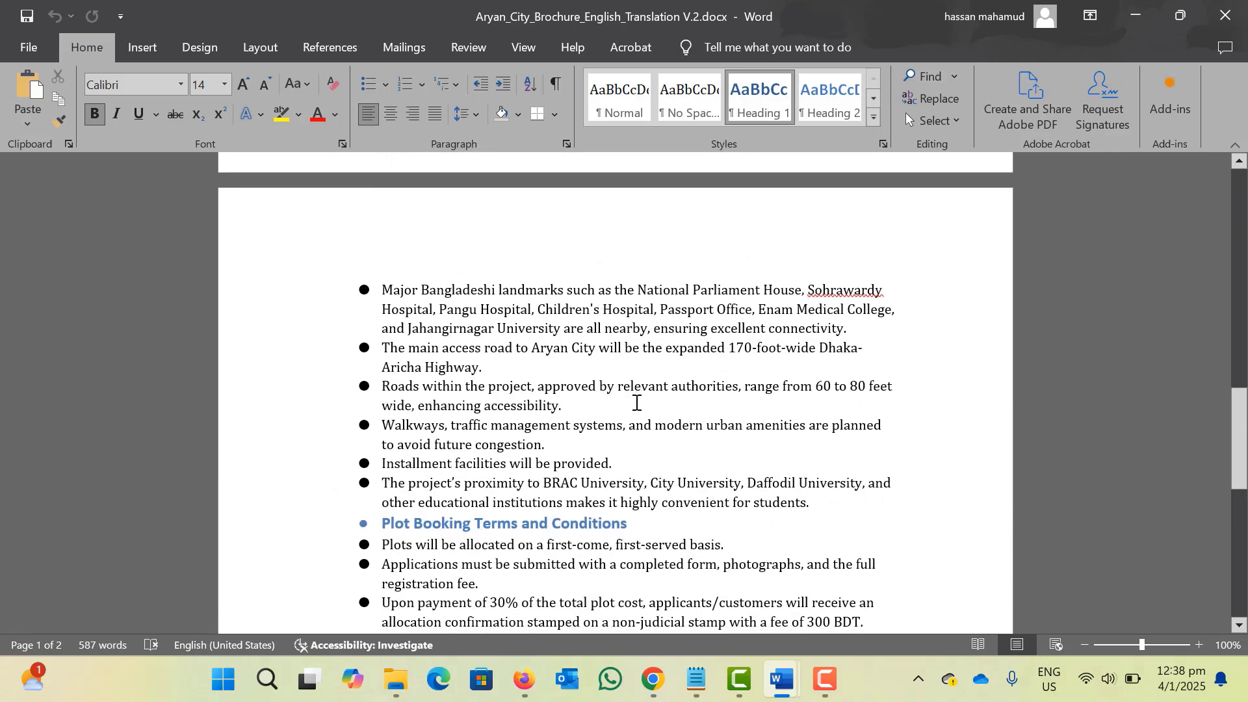
scroll(637, 403, up, 9)
scroll(637, 403, up, 12)
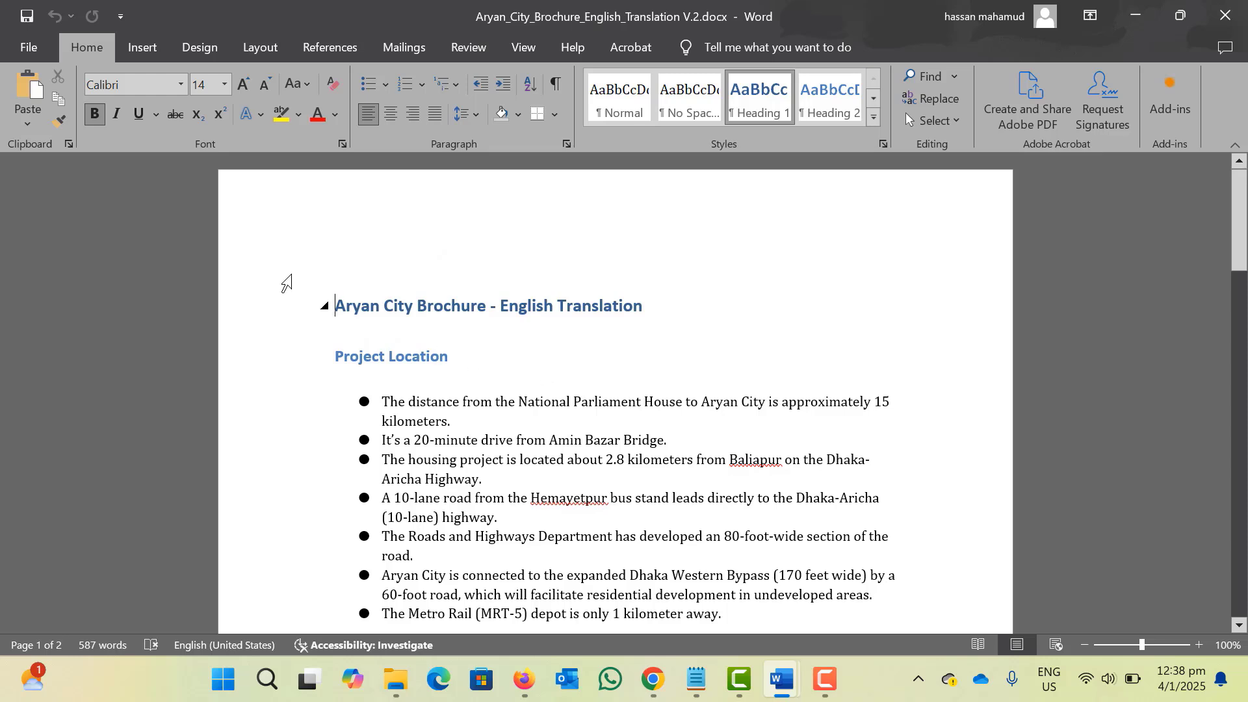
Examine the brochure's title and its location, amenities and features sections, ending back at the start of the document.
triple_click(517, 313)
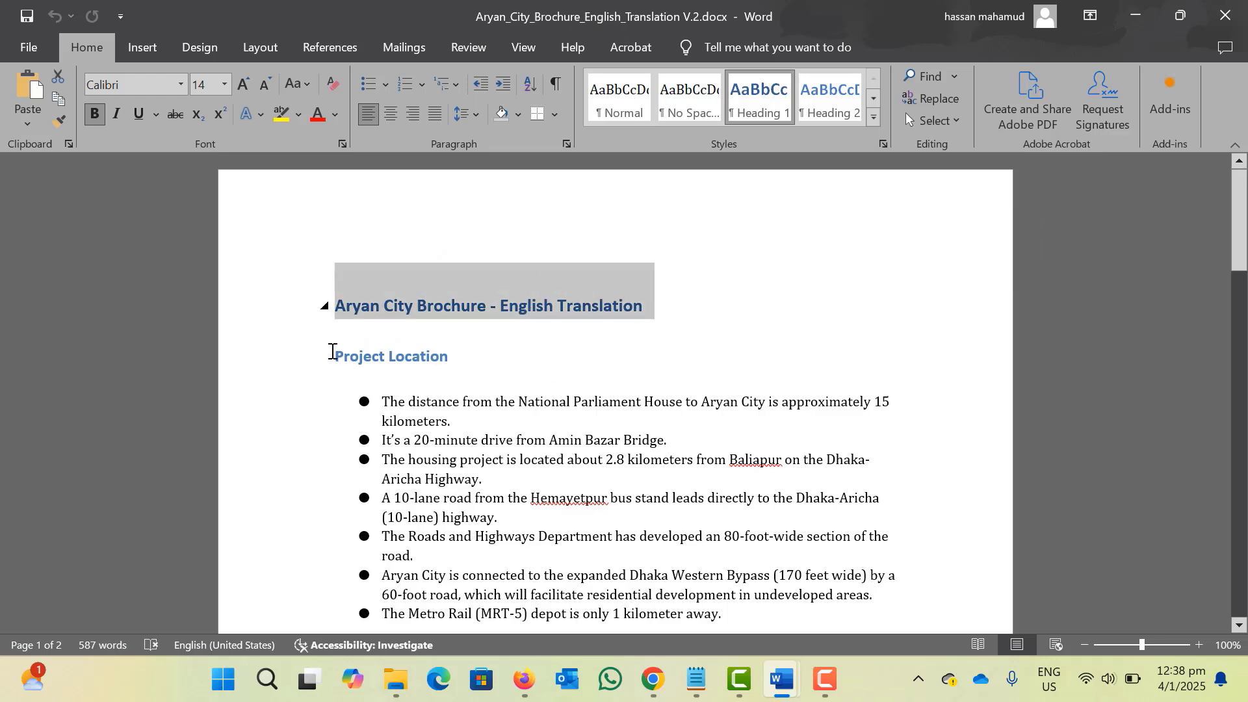
drag(329, 335, 435, 364)
scroll(435, 364, down, 2)
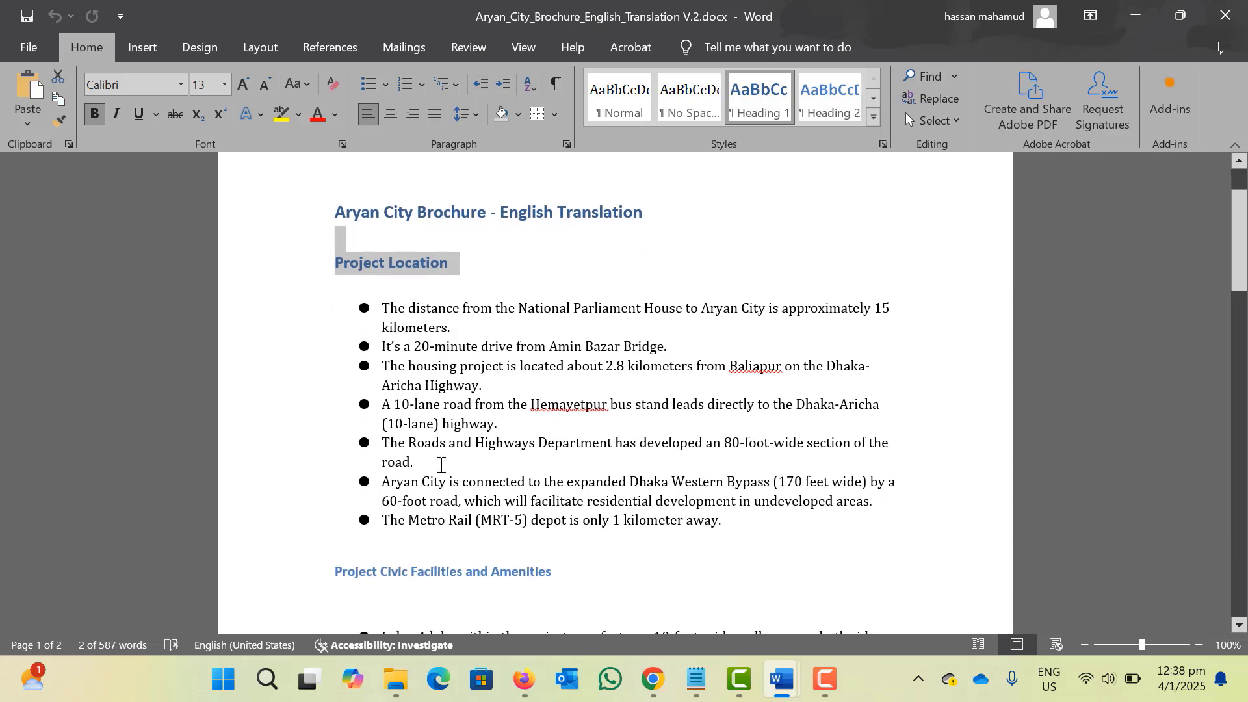
scroll(454, 521, down, 3)
click(330, 429)
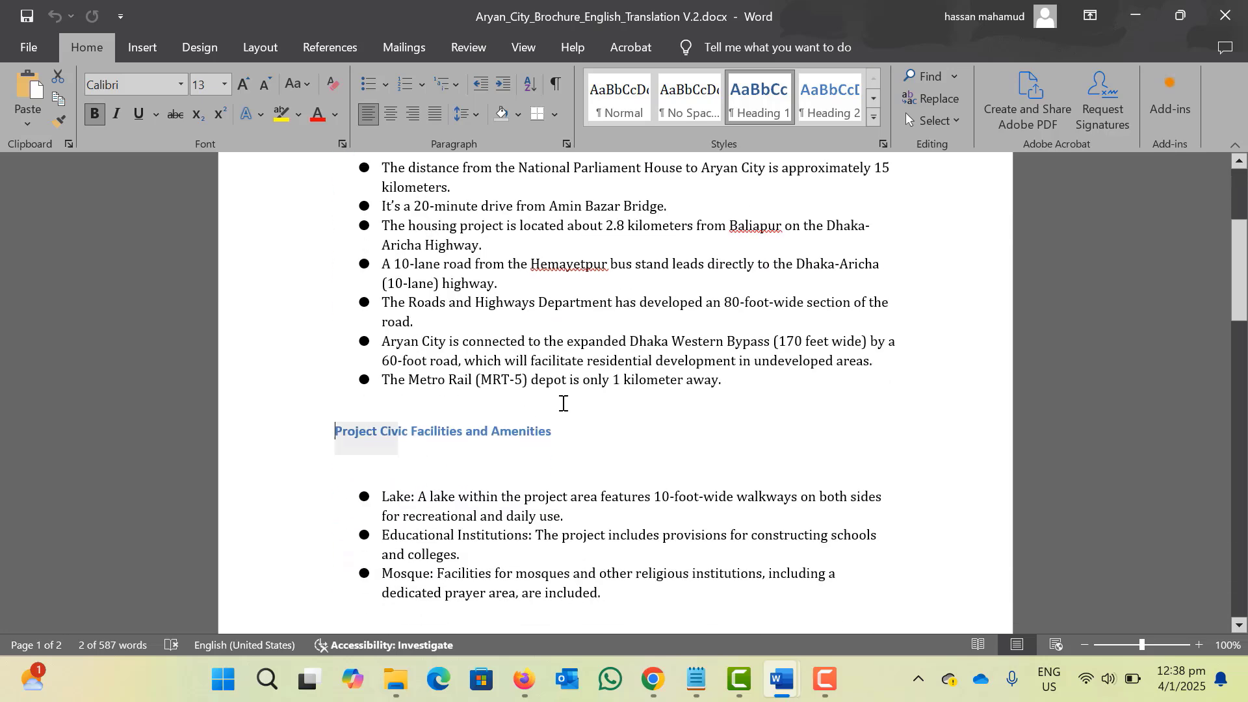
scroll(560, 448, down, 4)
scroll(421, 505, down, 1)
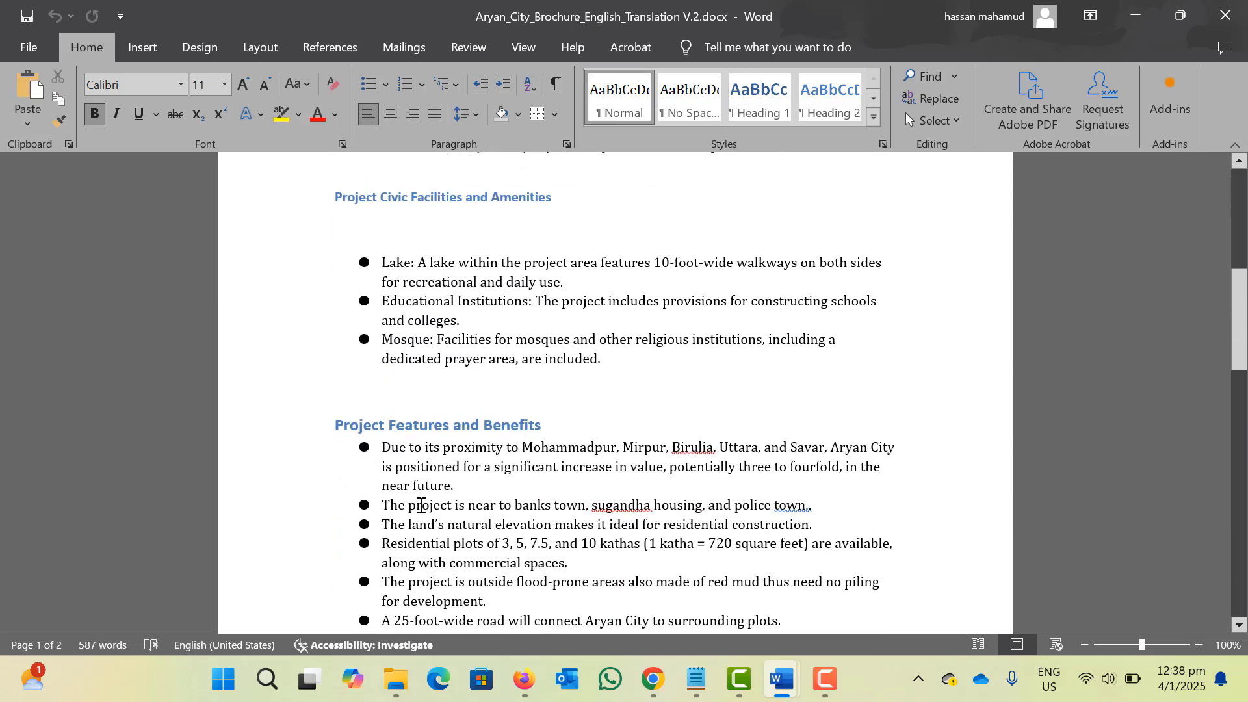
scroll(761, 529, up, 9)
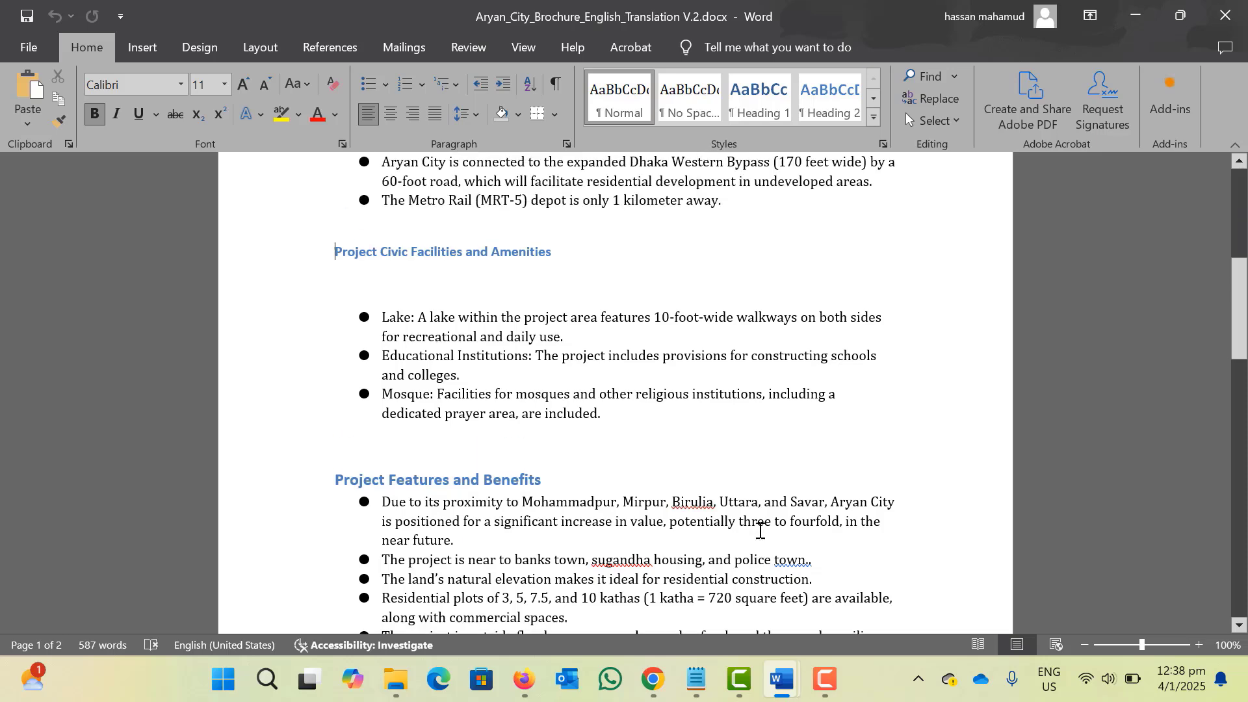
click(501, 311)
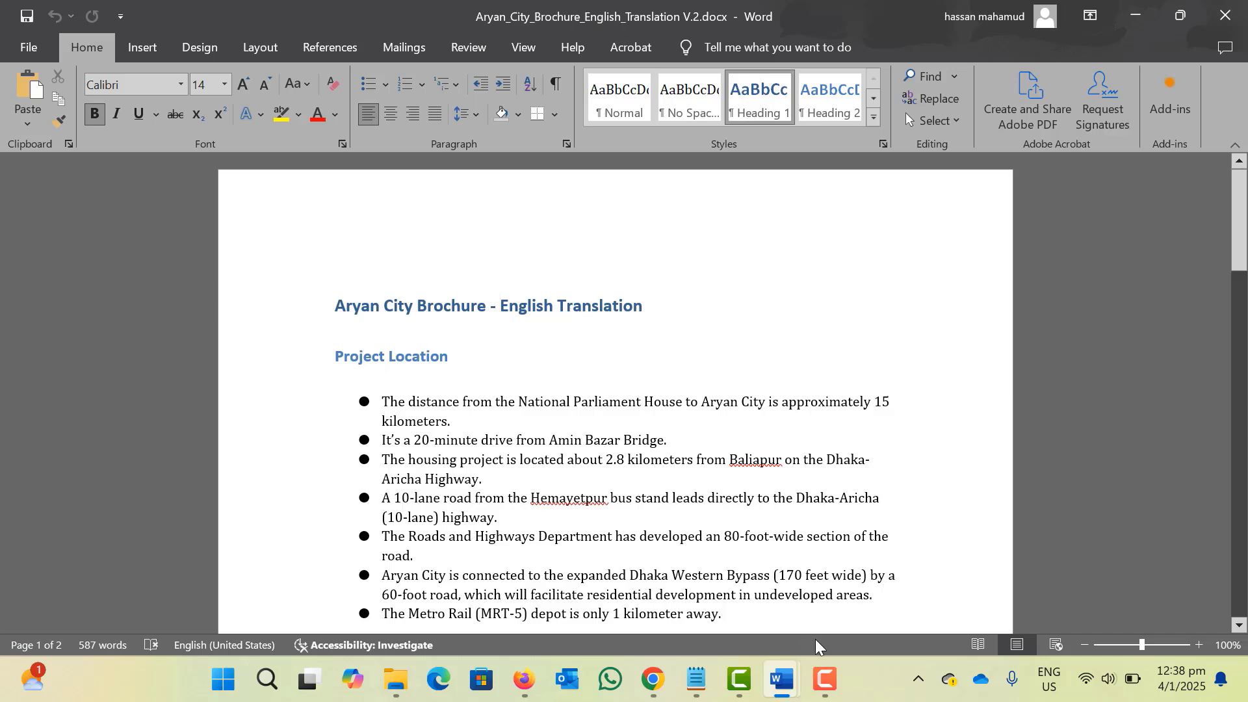
Return to the Elementor editor in Chrome, add a single-column section and turn on Stretch Section.
mouse_move(654, 679)
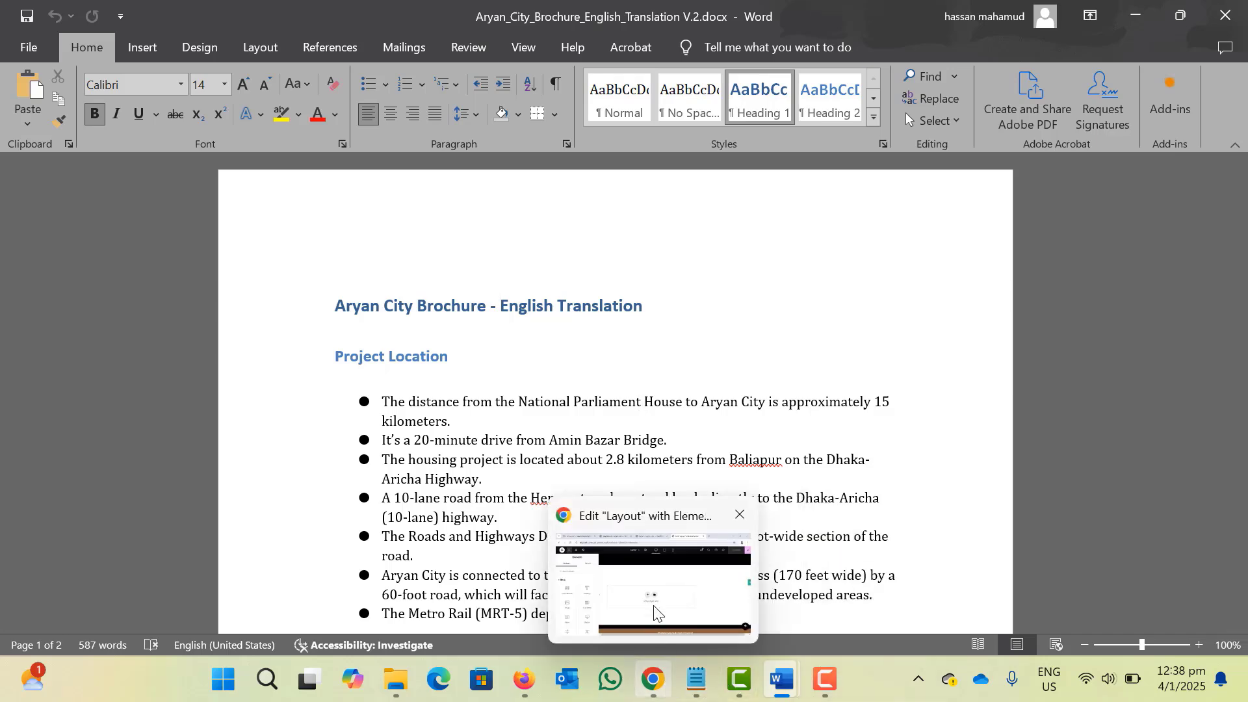
click(655, 612)
click(587, 394)
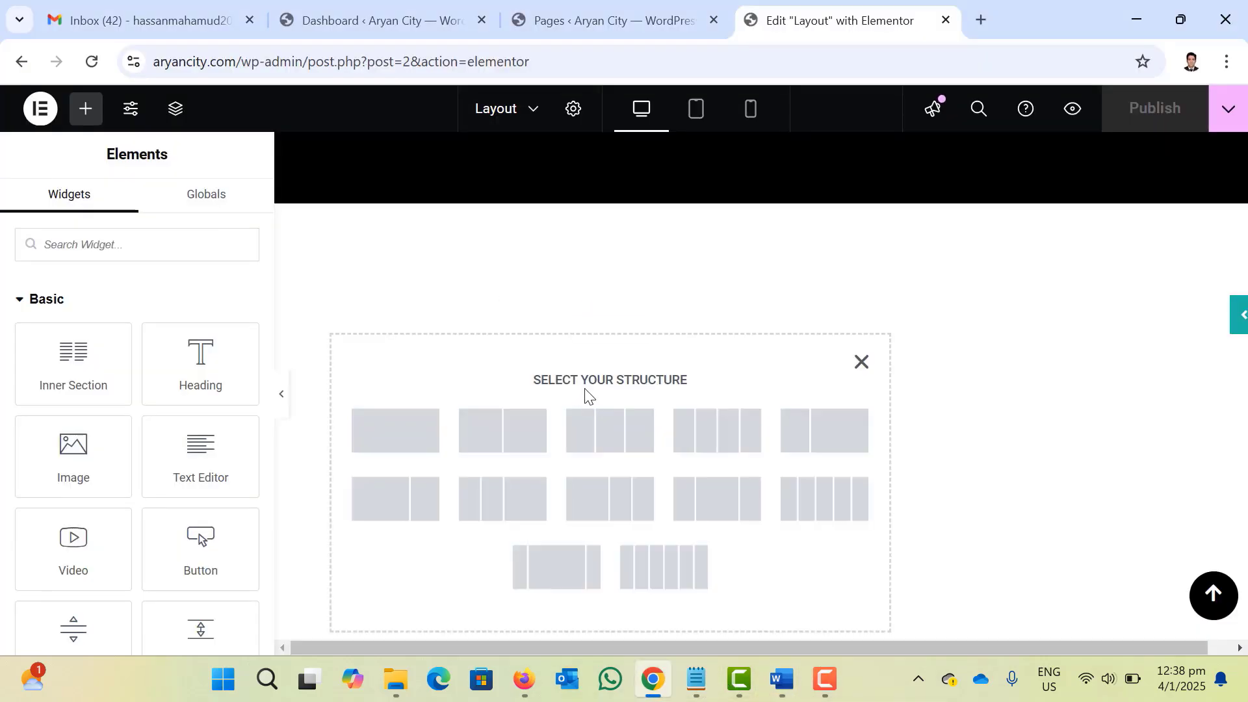
click(425, 444)
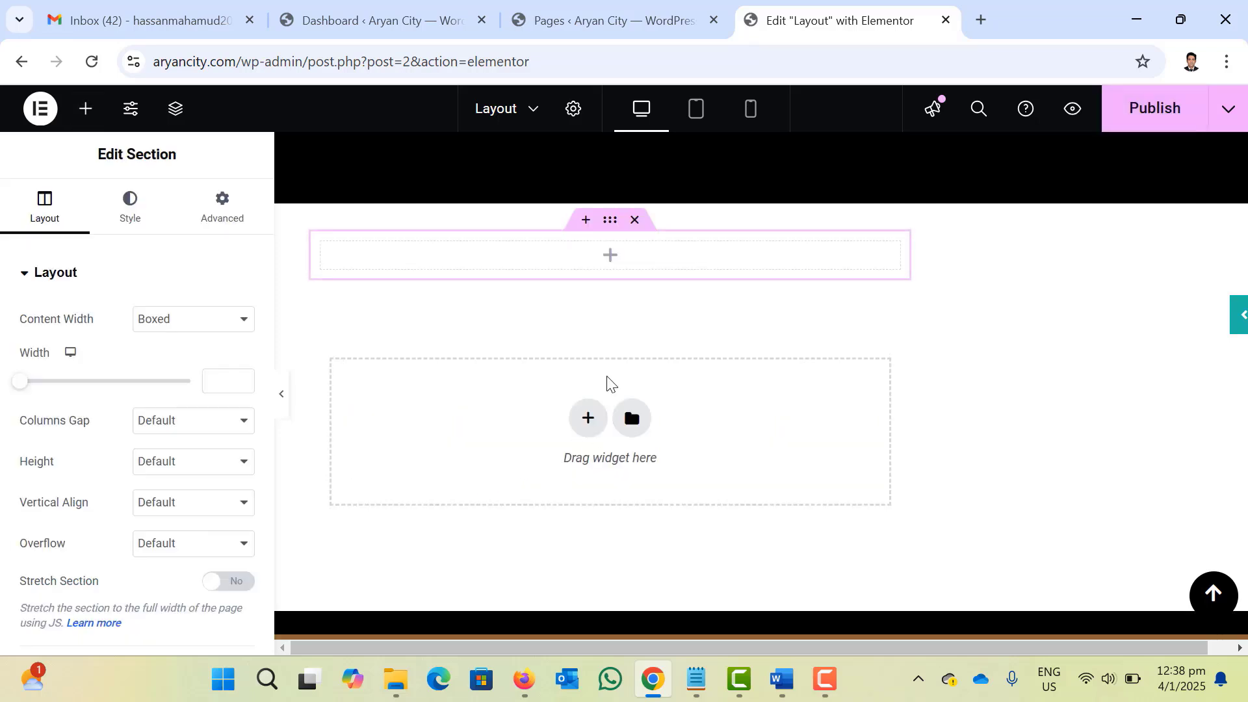
click(235, 581)
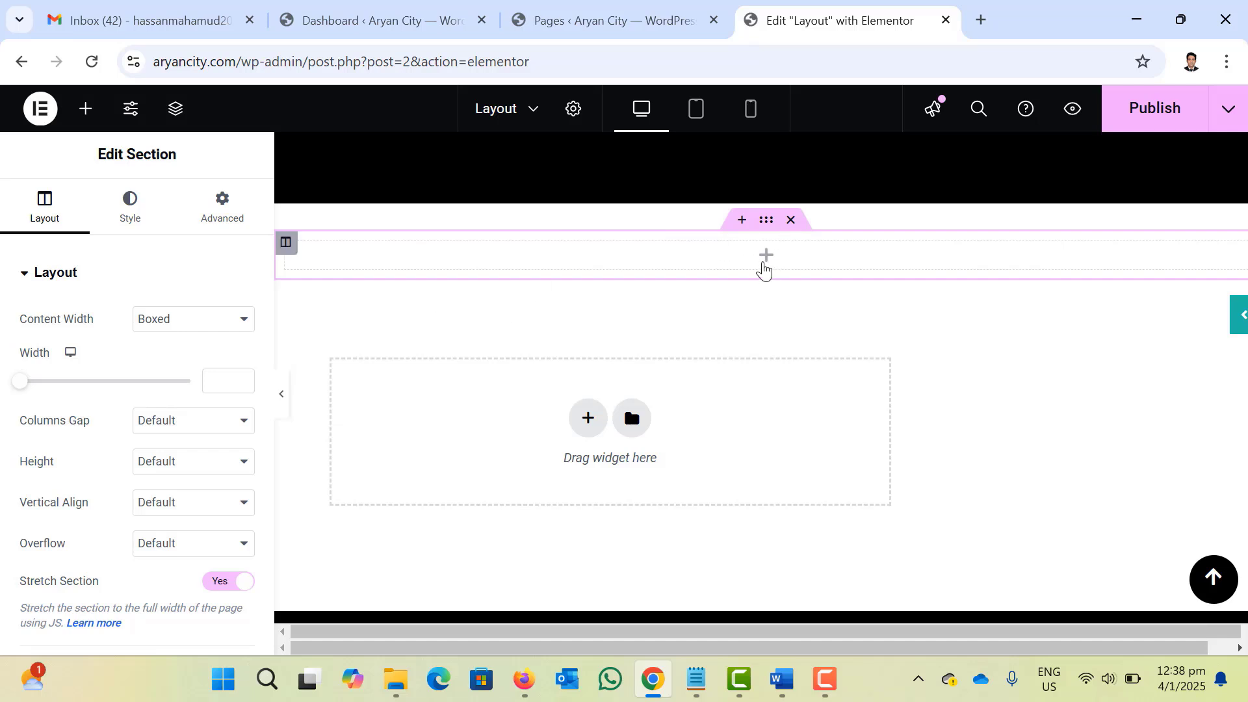
Add a Heading widget to the new stretched section.
click(766, 257)
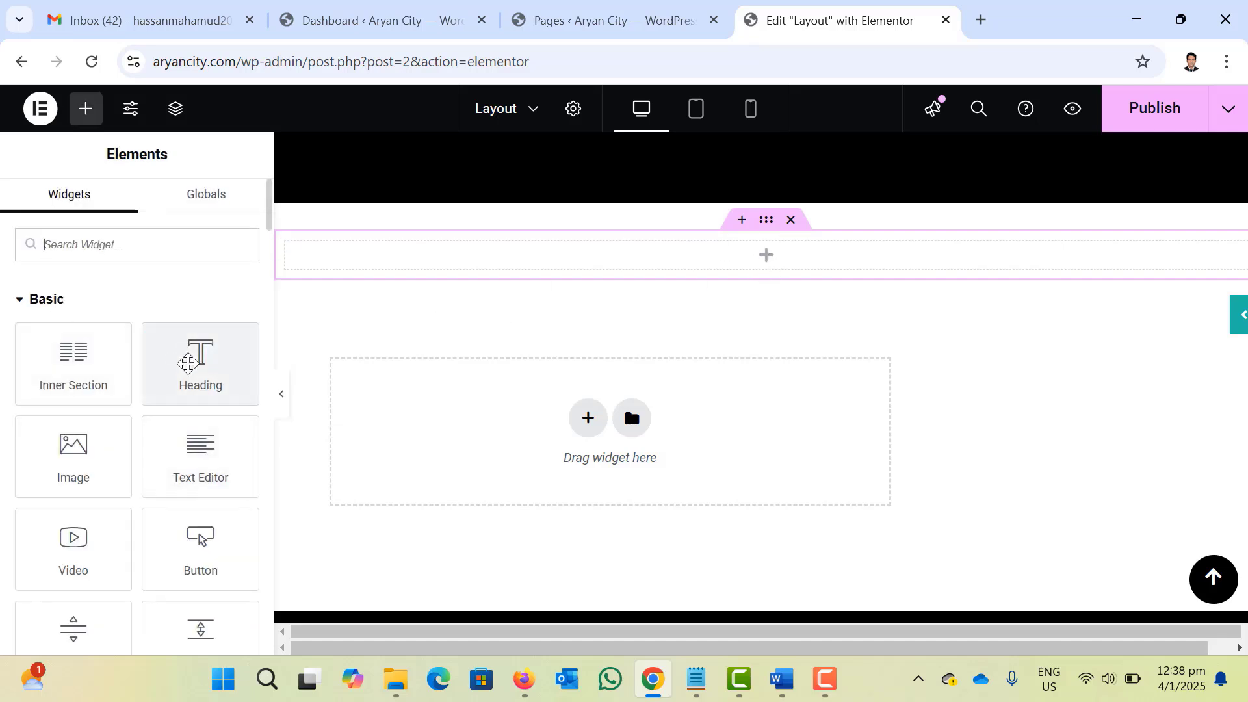
drag(193, 354, 278, 314)
click(281, 319)
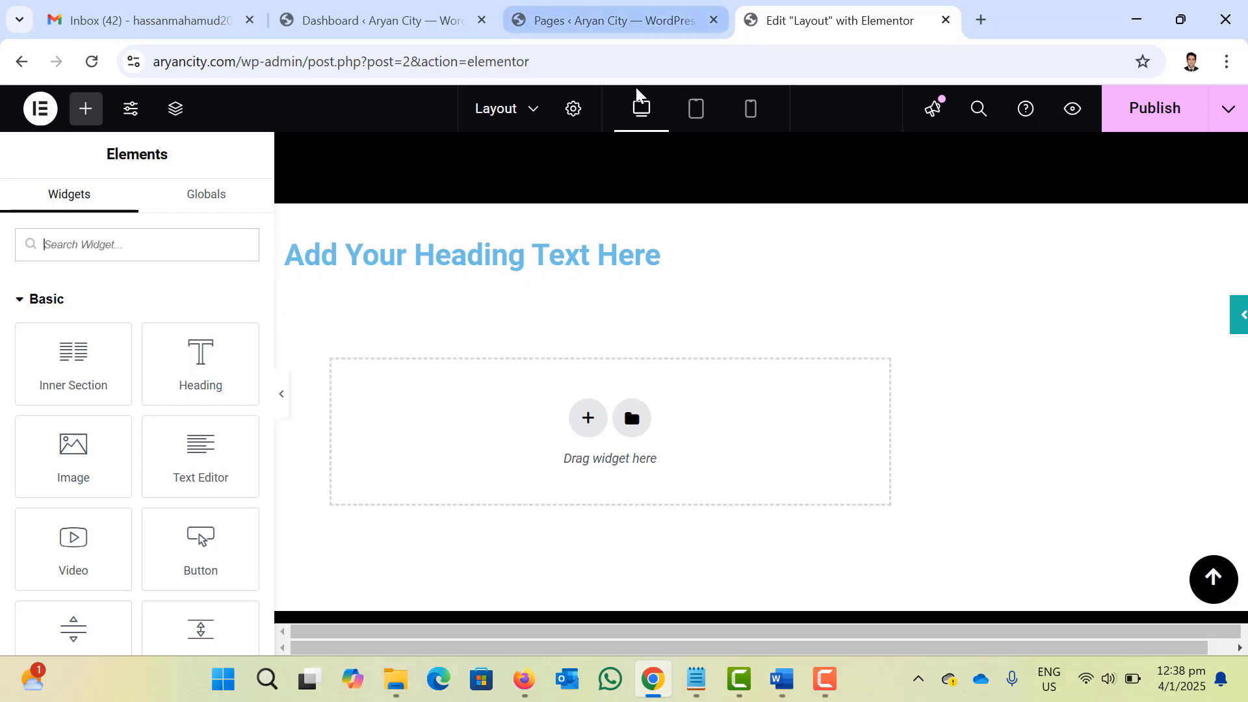
Copy the title "Aryan City Brochure - English Translation" from the Word brochure and paste it into the Elementor heading.
click(606, 254)
key(alt+Tab)
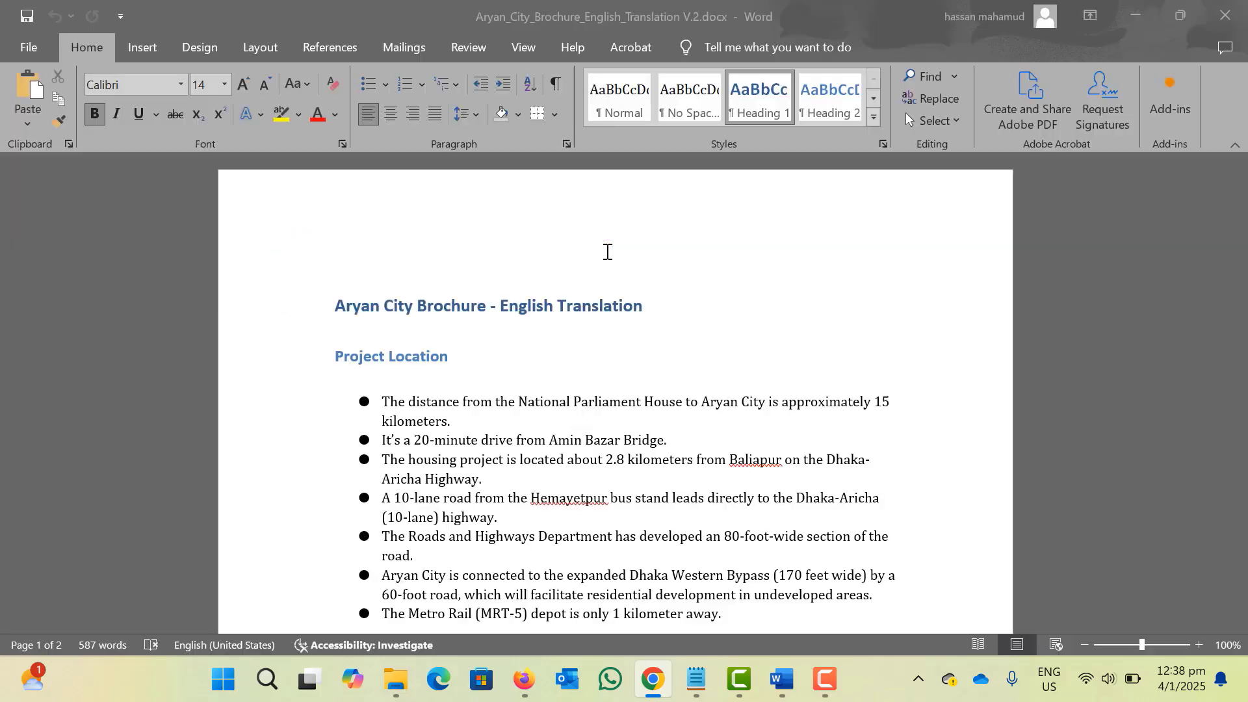
drag(683, 295, 293, 278)
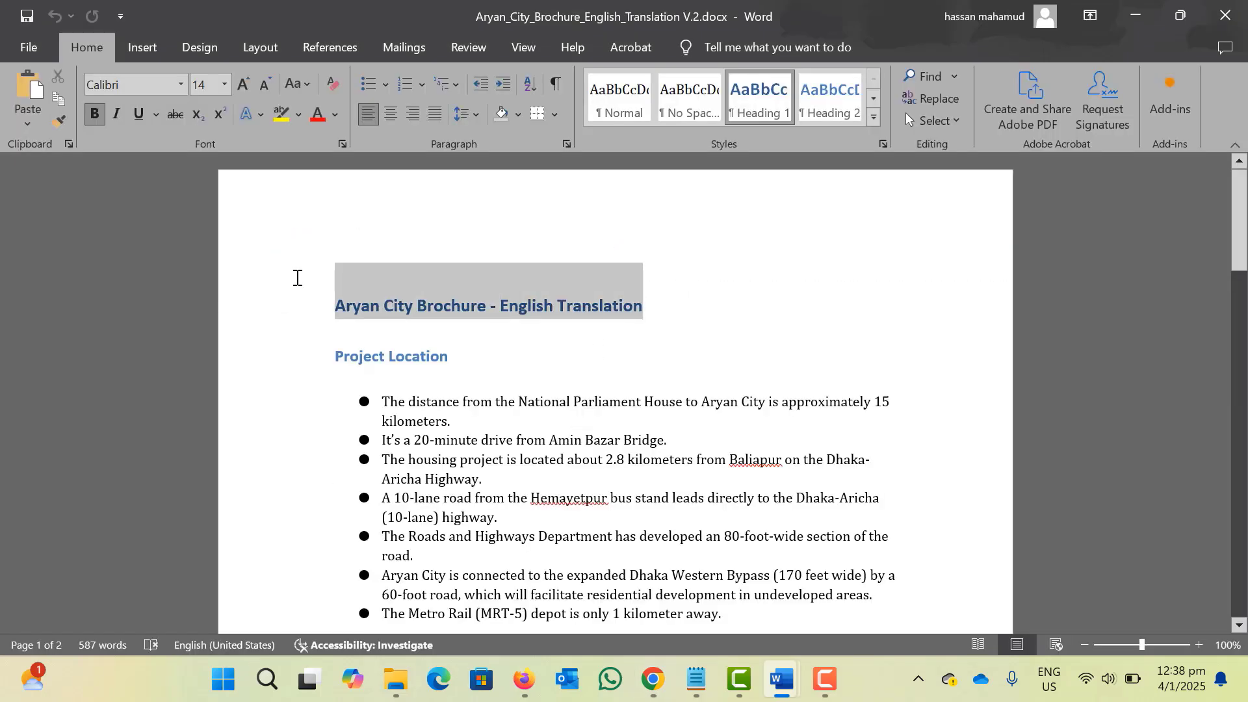
key(ctrl+c)
key(alt+Tab)
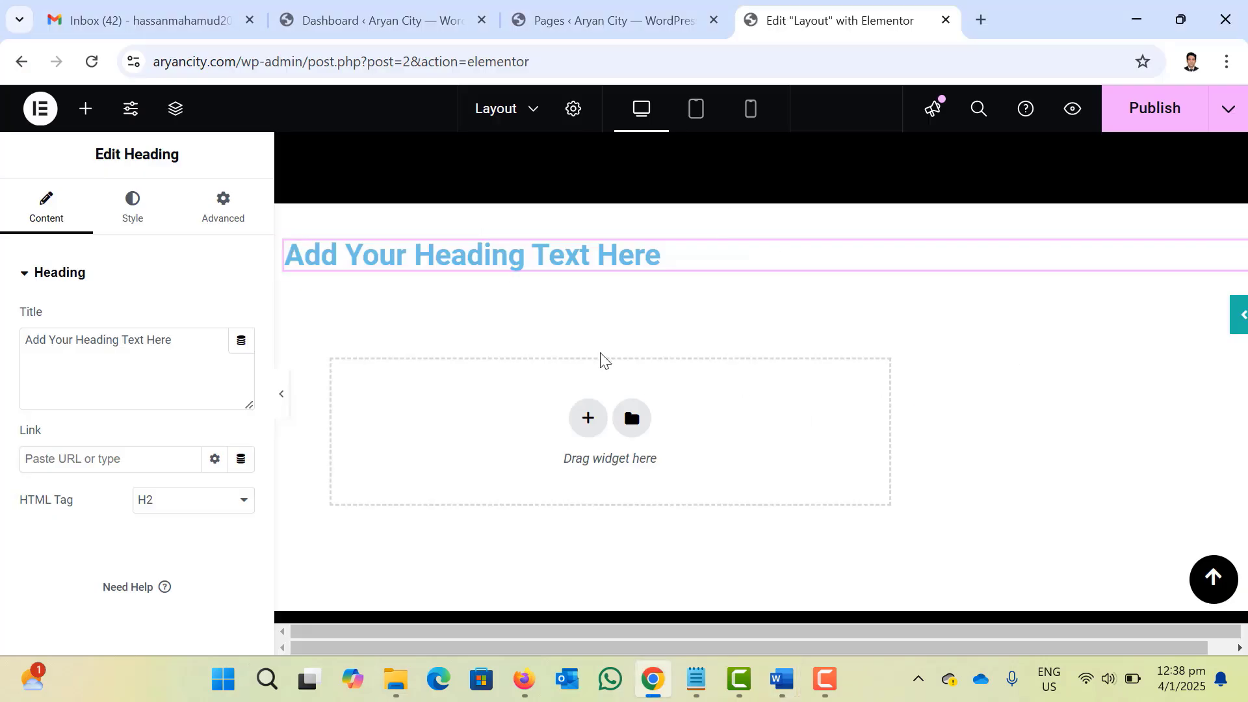
key(ctrl+v)
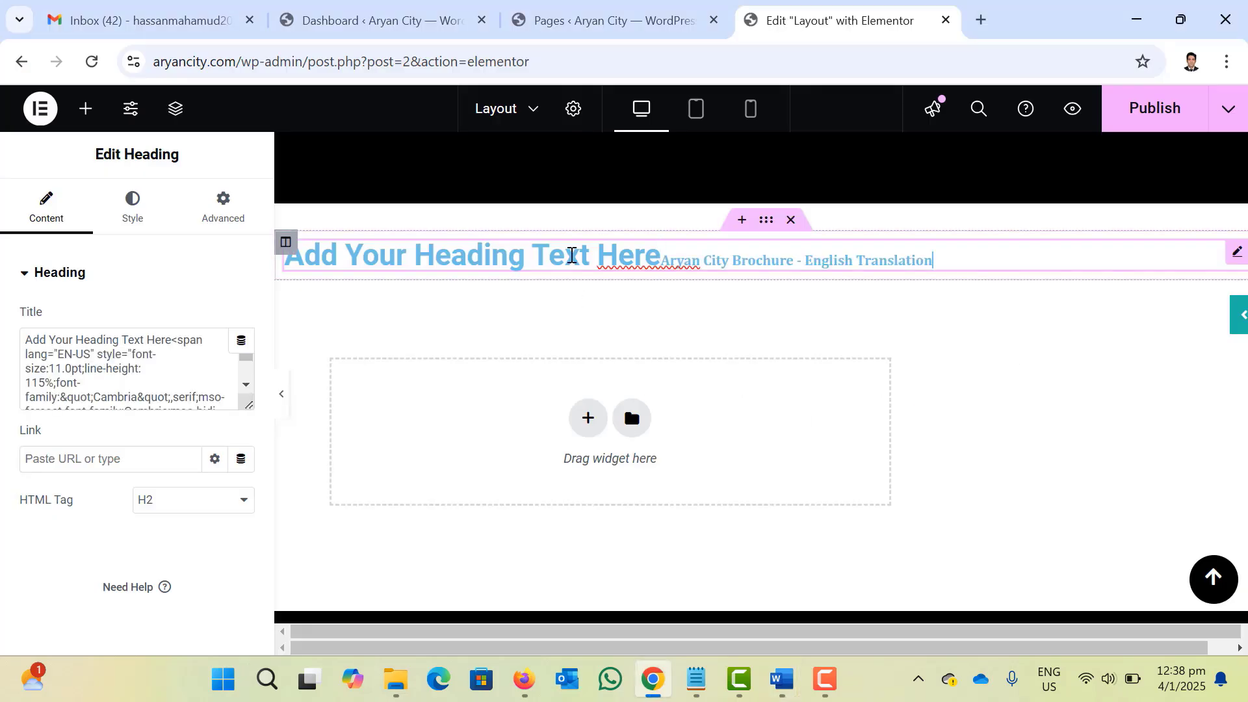
Delete the placeholder text "Add Your Heading Text Here" from the heading, keeping only the pasted brochure title.
drag(317, 240, 283, 242)
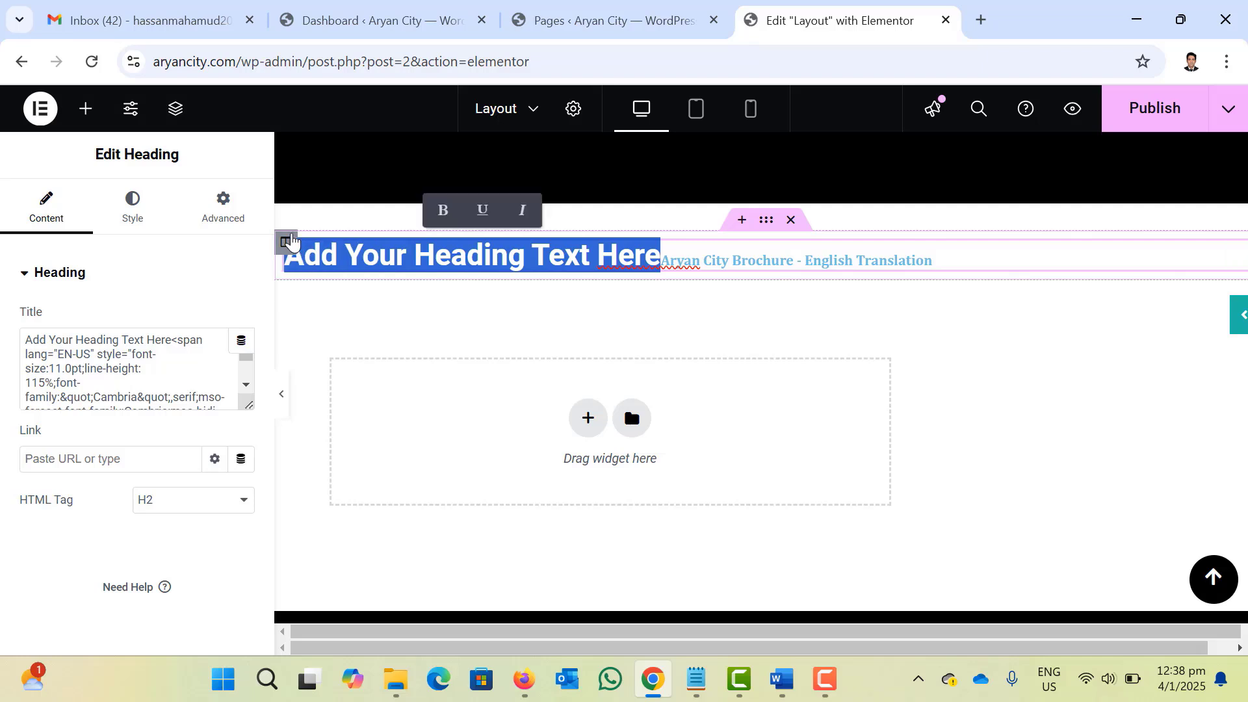
key(BackSpace)
drag(614, 259, 239, 223)
click(438, 270)
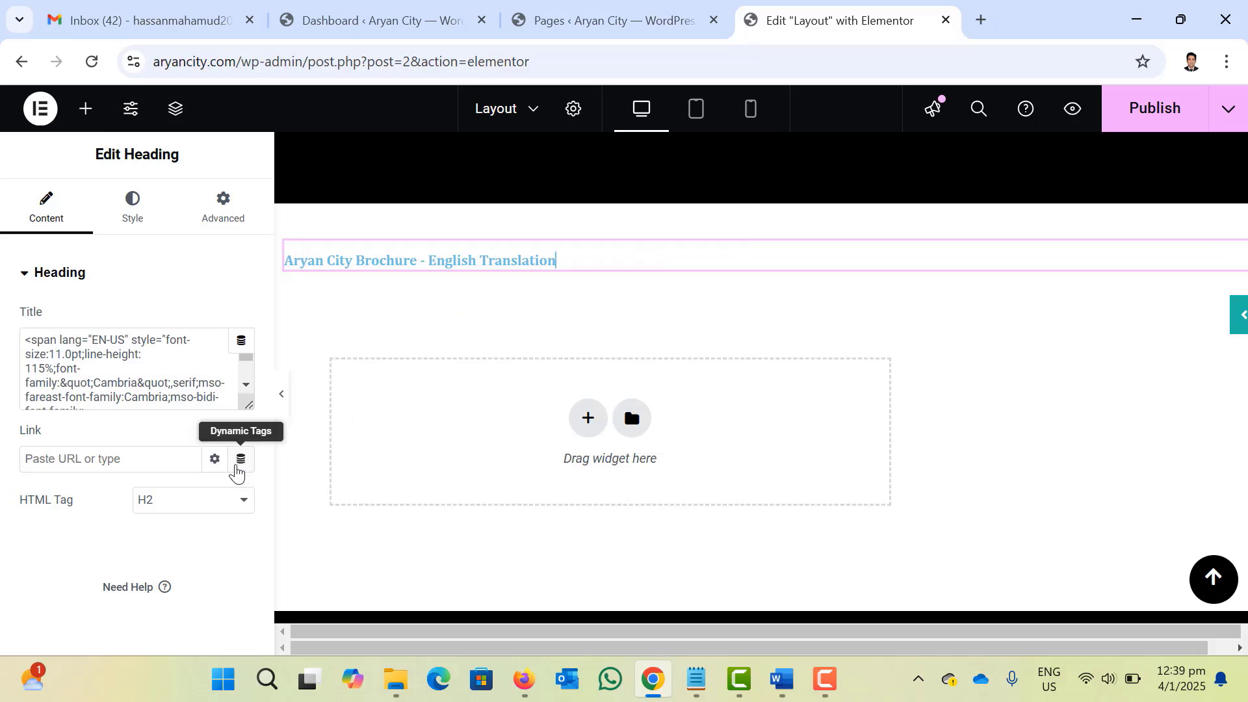
Set the brochure title heading's HTML tag to H1.
click(228, 512)
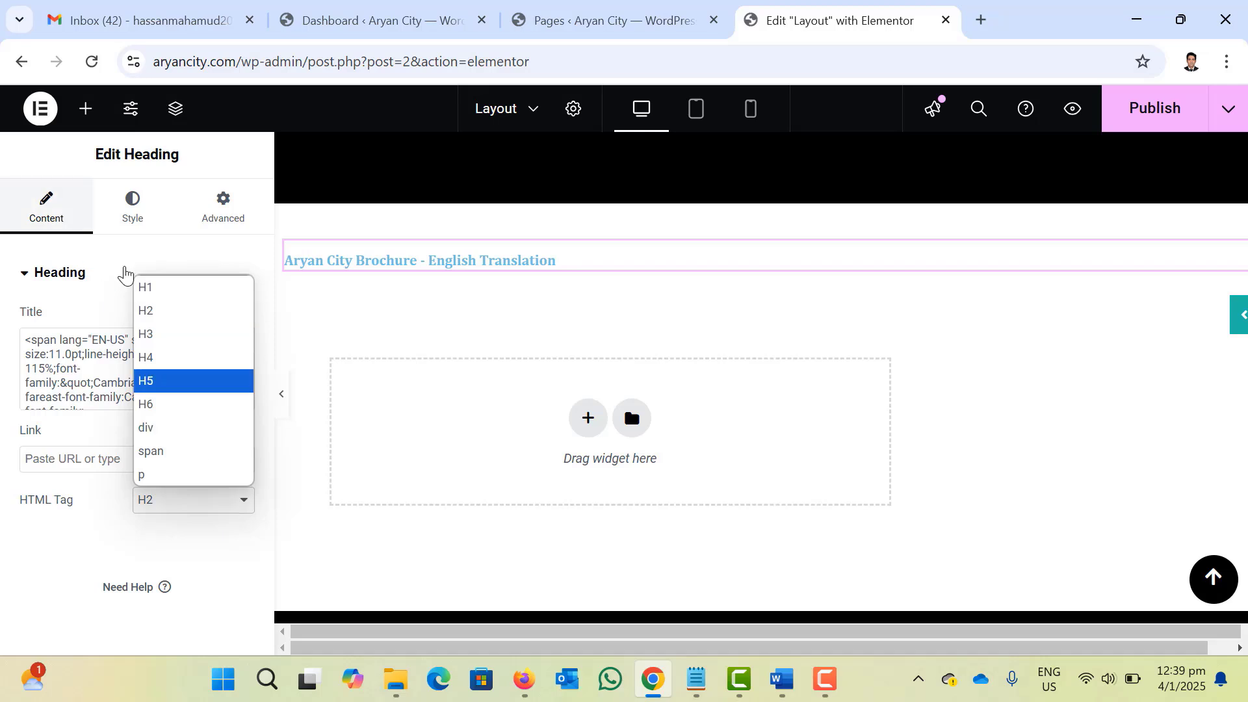
click(149, 288)
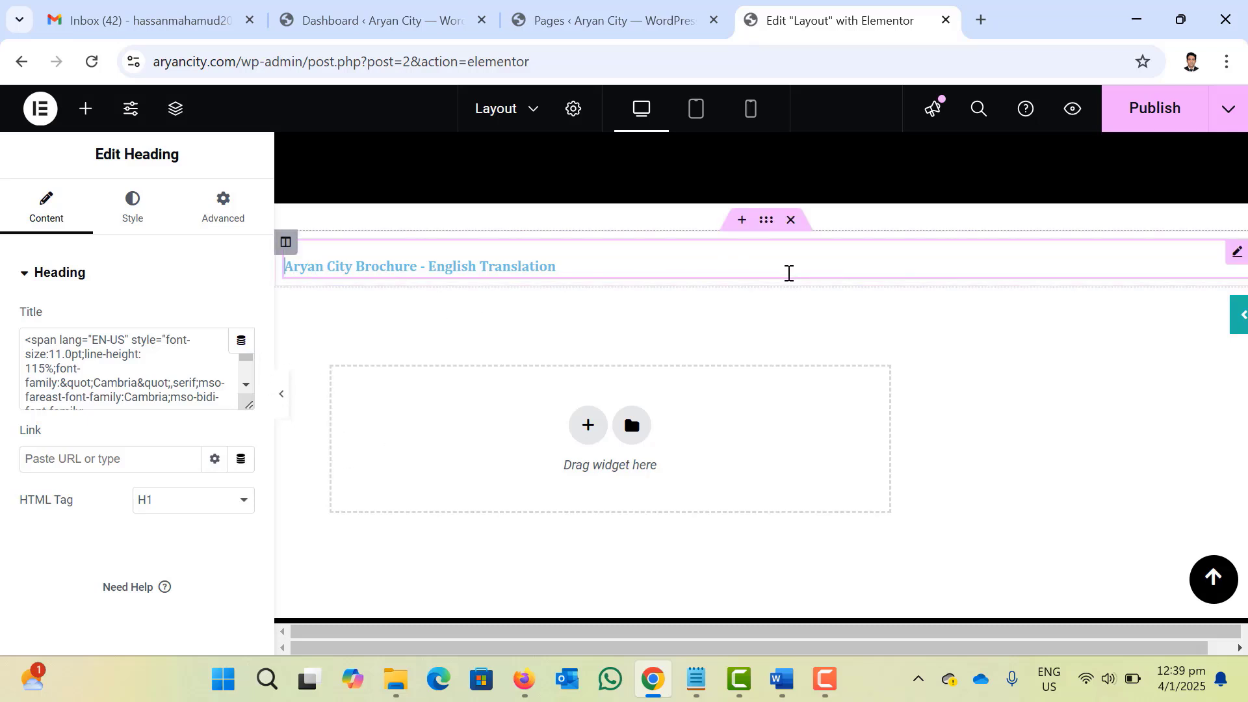
drag(566, 277, 231, 237)
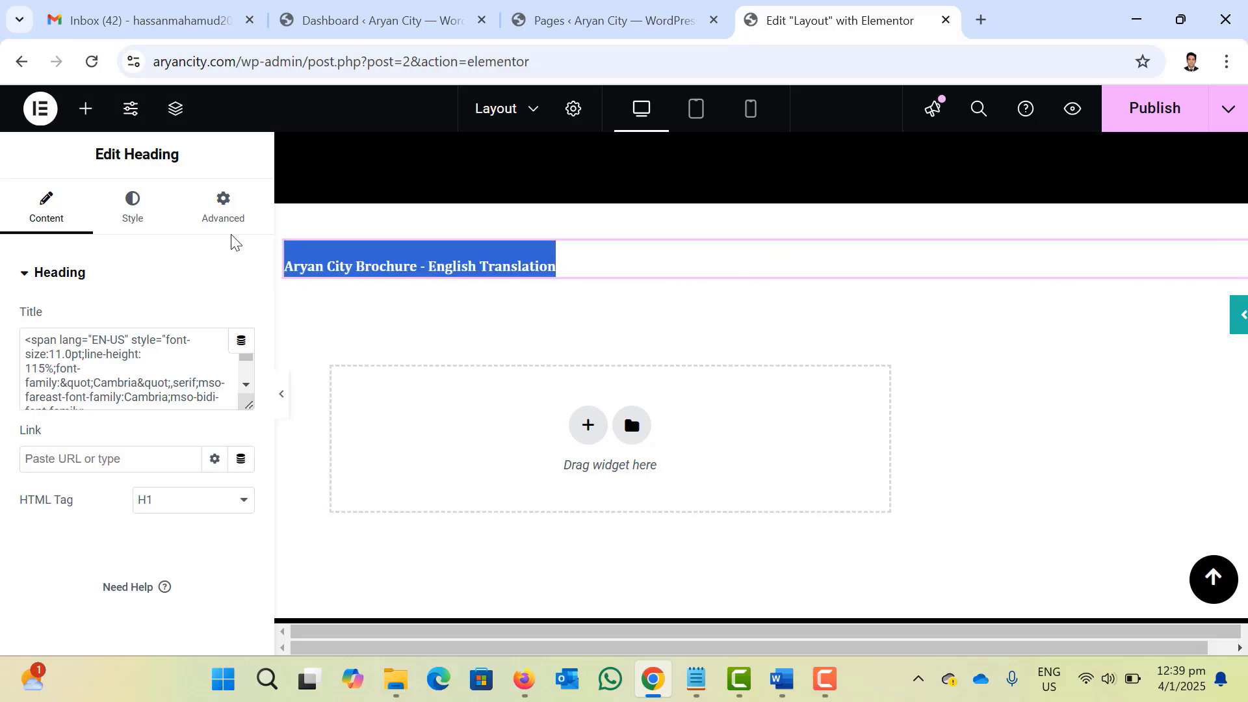
click(585, 263)
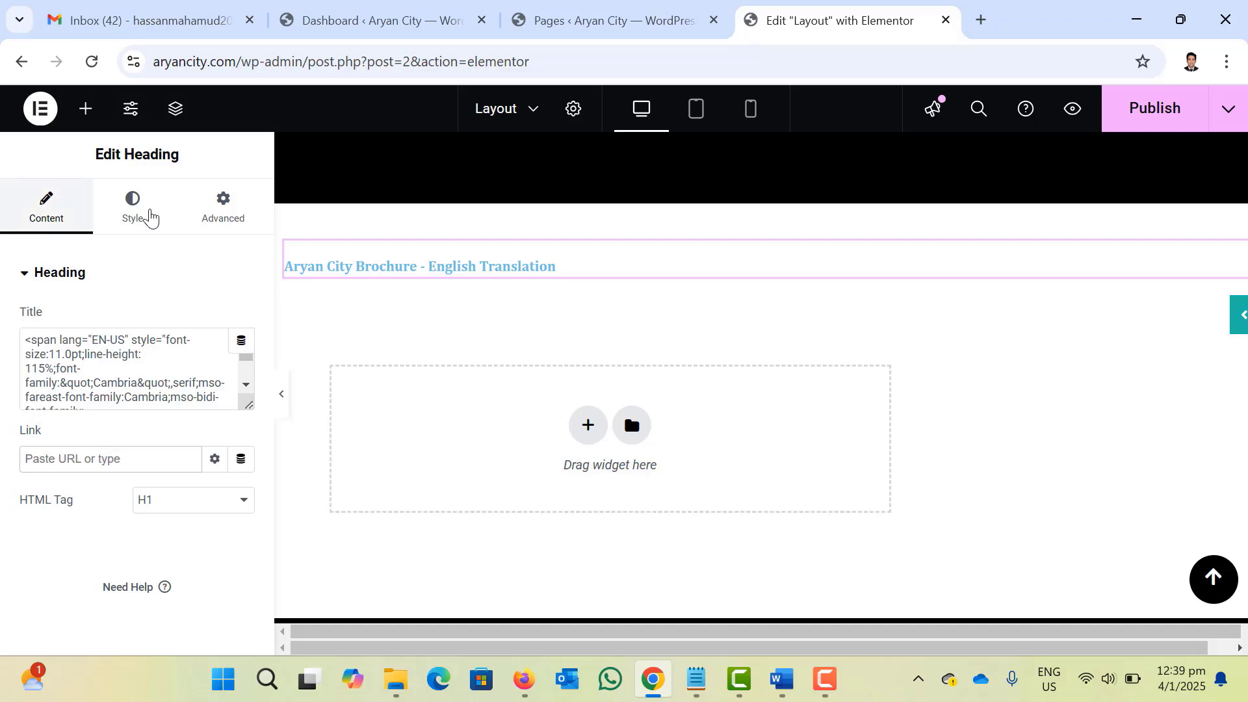
Center-align the brochure title heading and keep its blend mode at Normal.
click(144, 216)
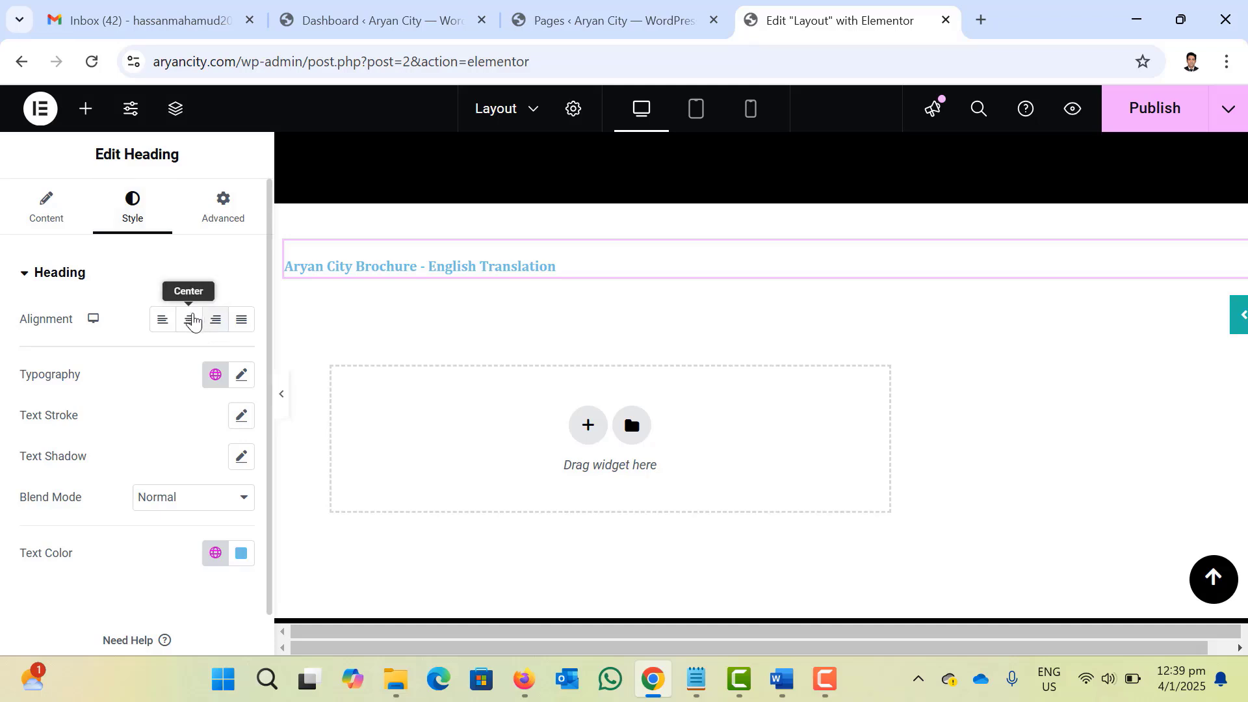
click(189, 320)
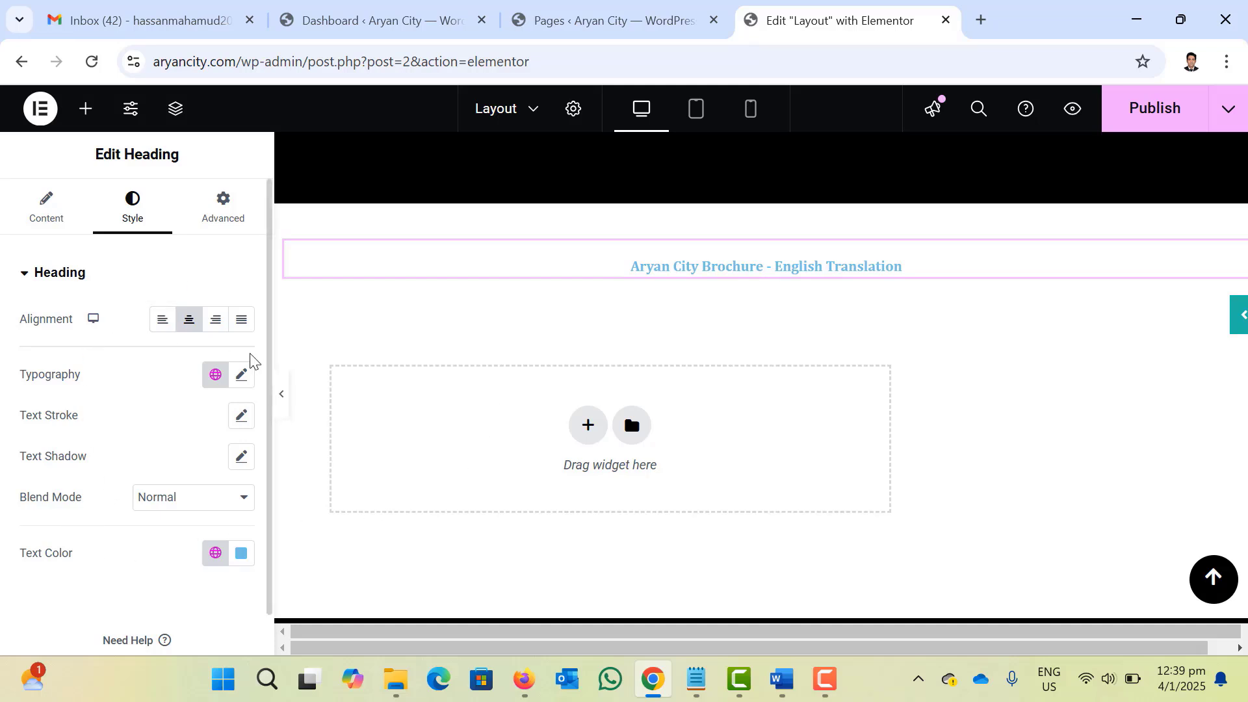
click(194, 501)
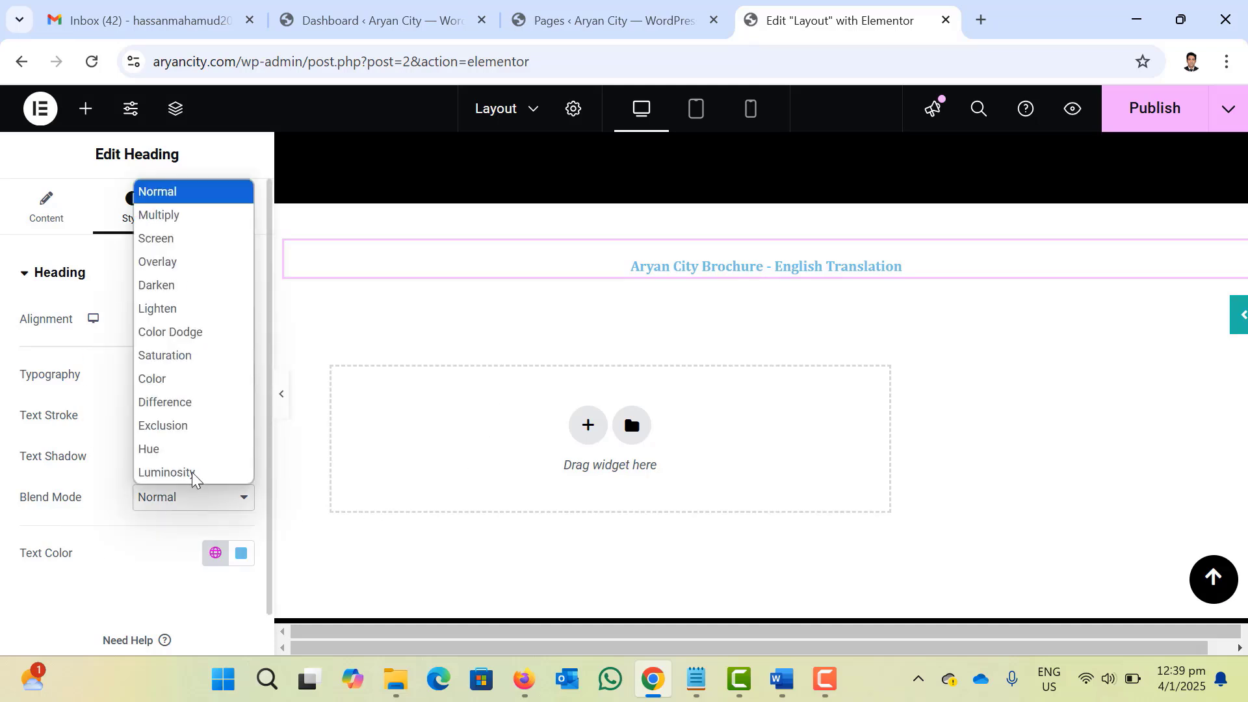
click(159, 194)
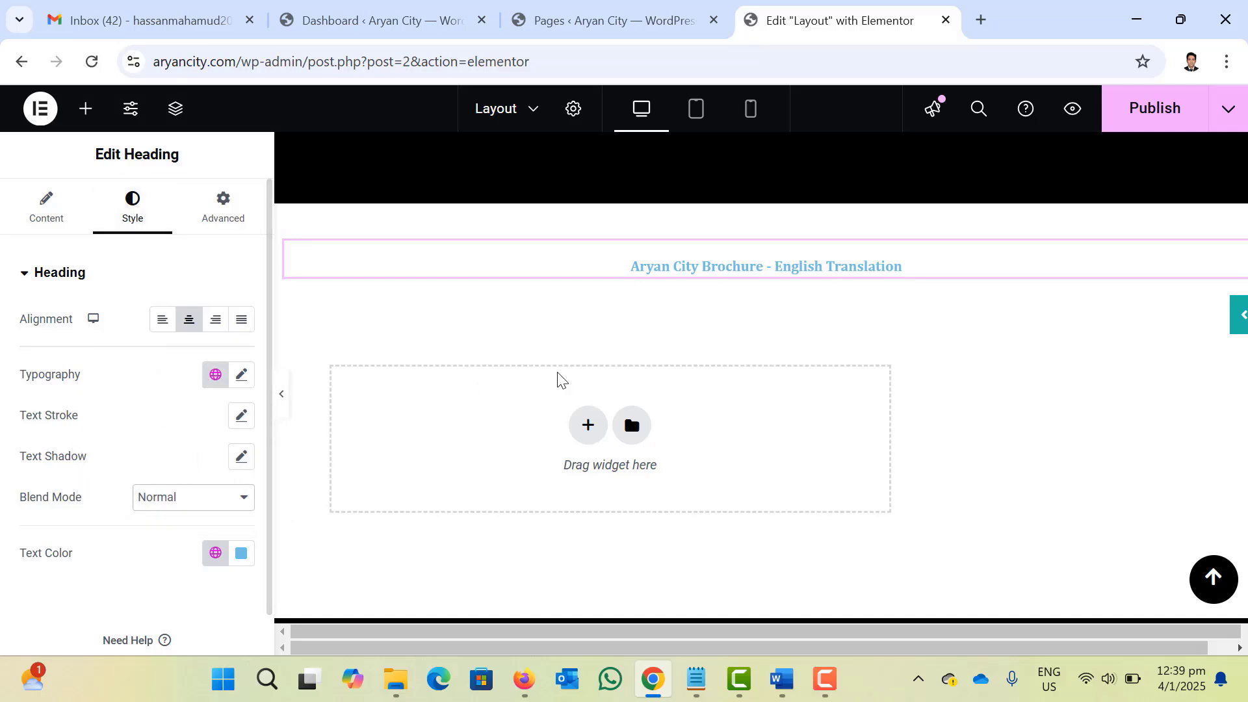
Change the brochure title heading's text color to black with the color picker.
click(239, 558)
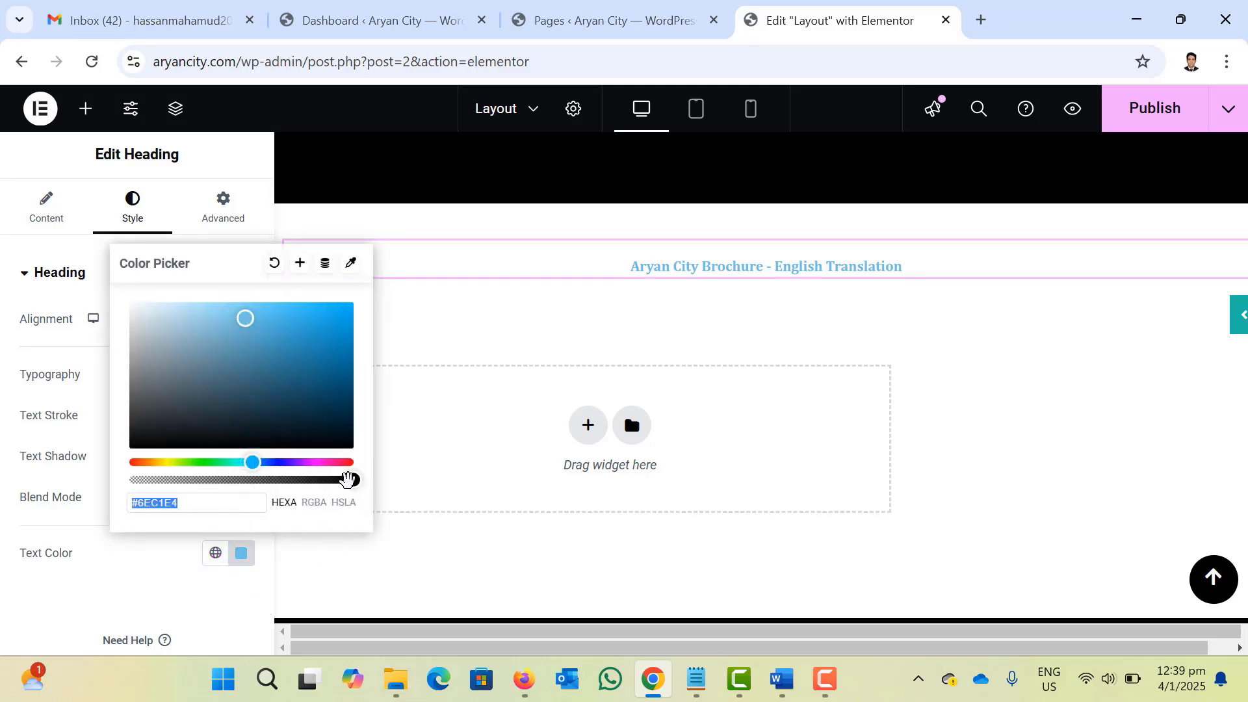
click(334, 440)
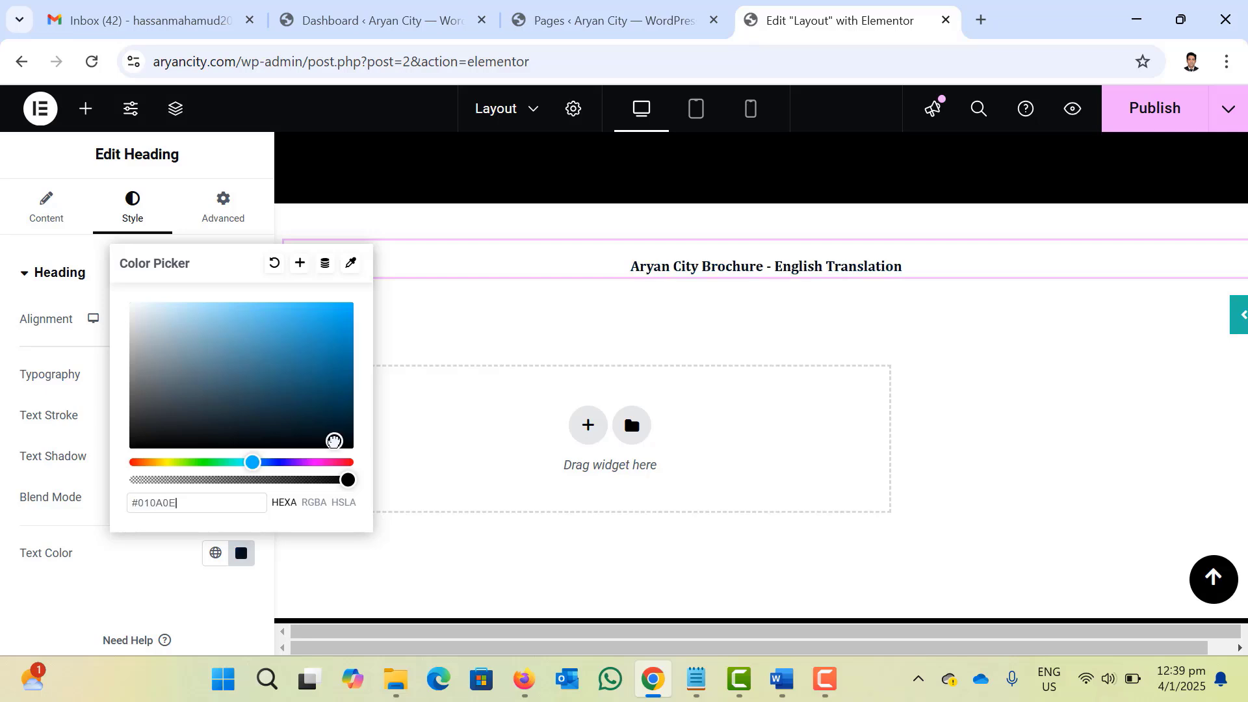
drag(334, 440, 345, 443)
click(166, 558)
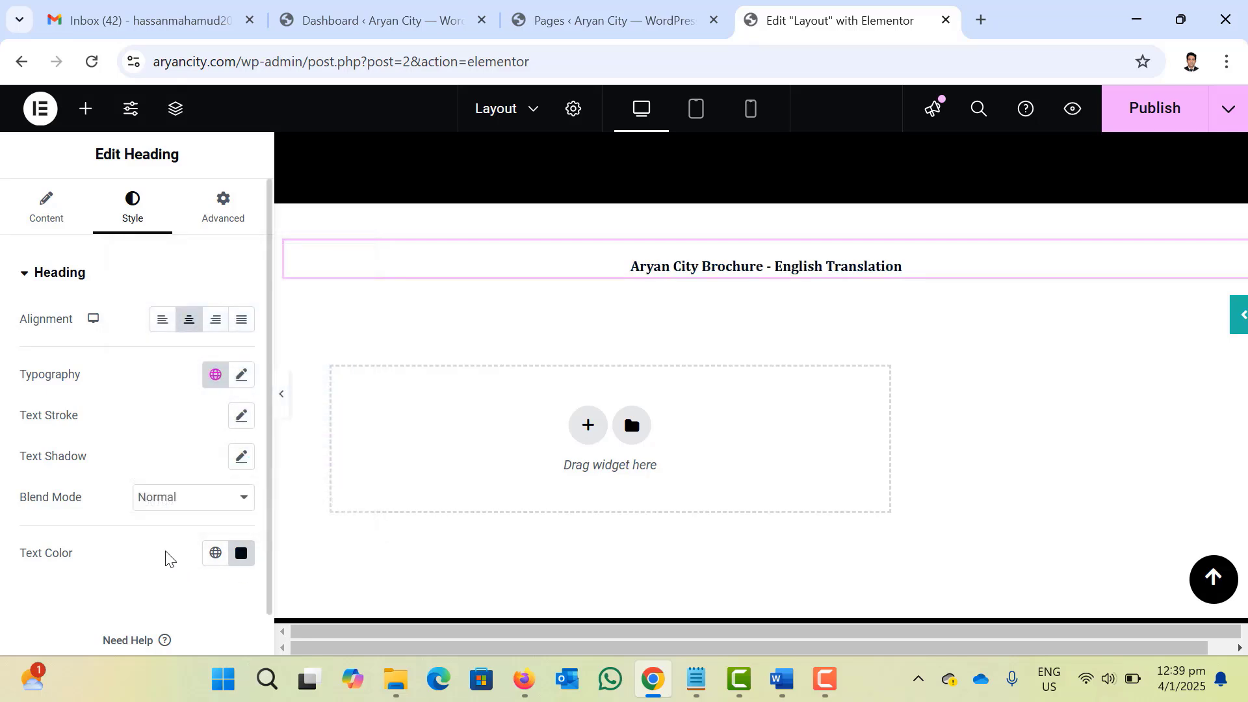
click(222, 209)
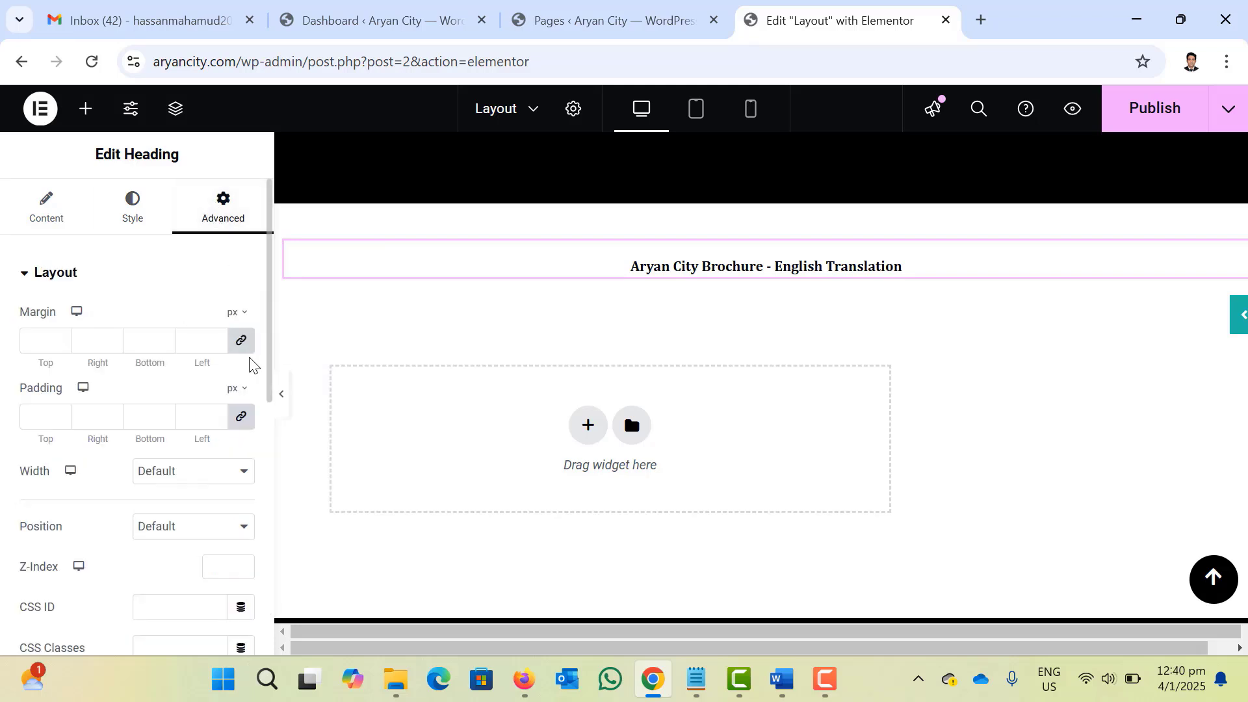
scroll(195, 364, down, 3)
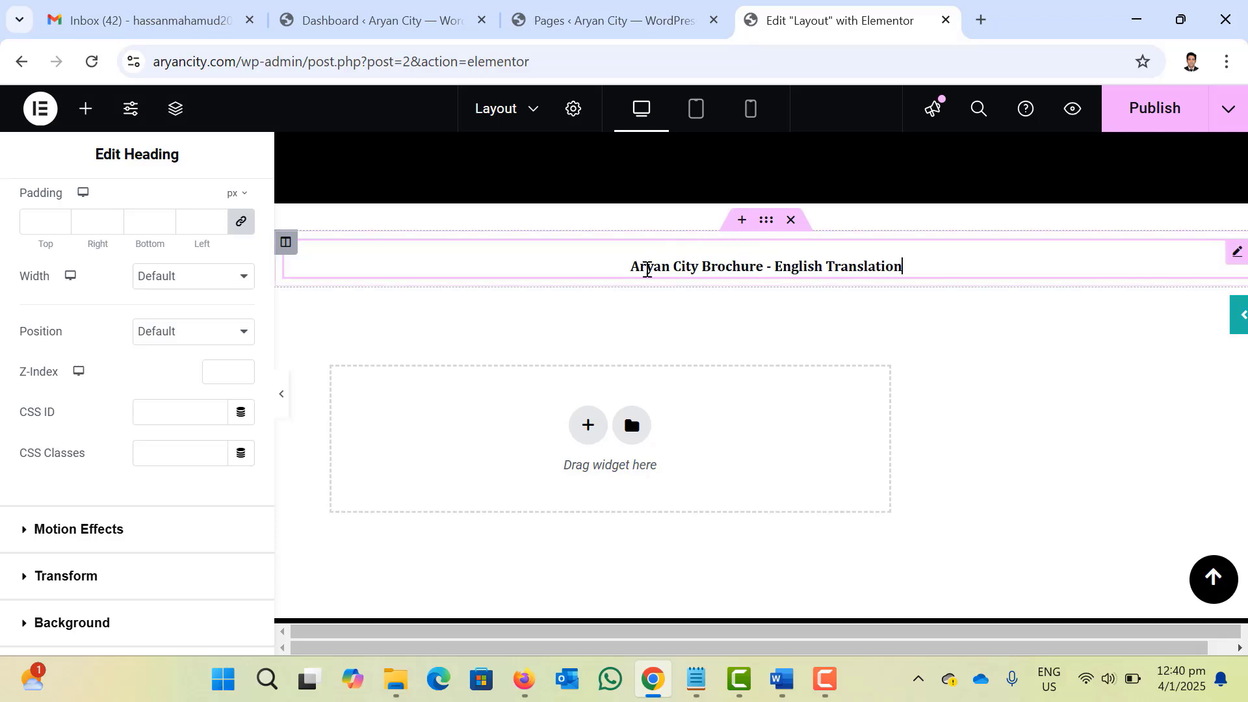
scroll(189, 476, up, 3)
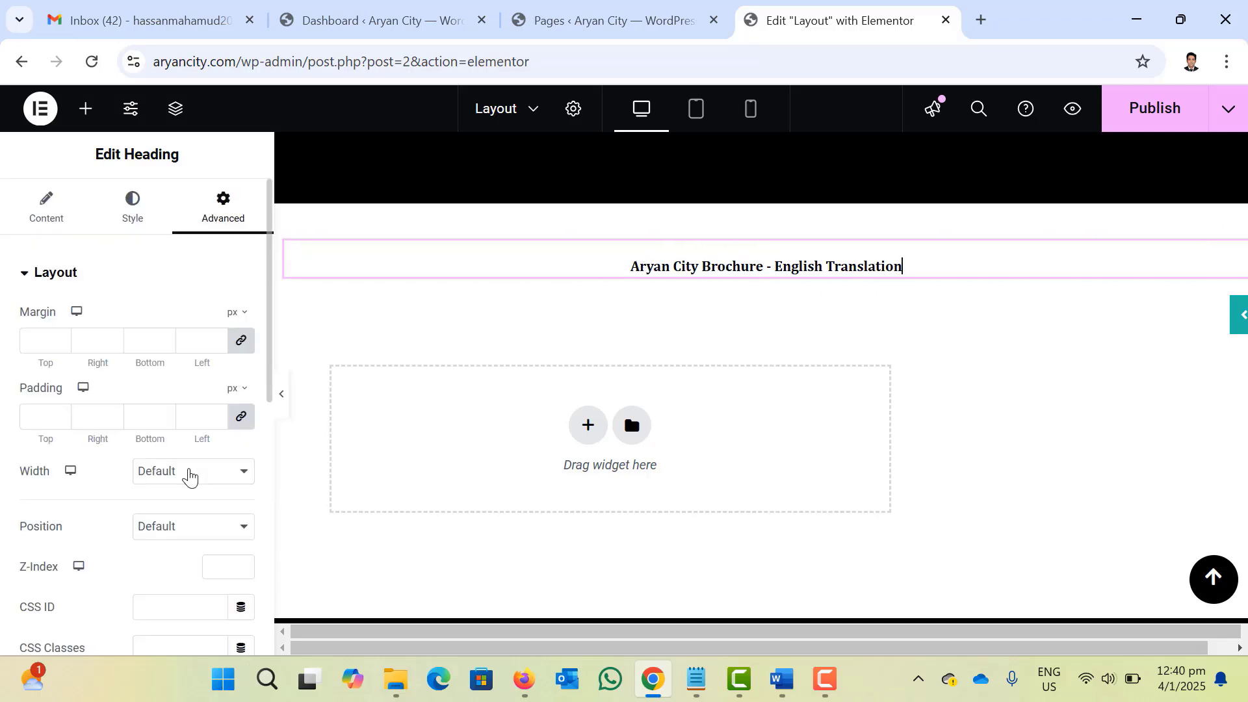
click(43, 208)
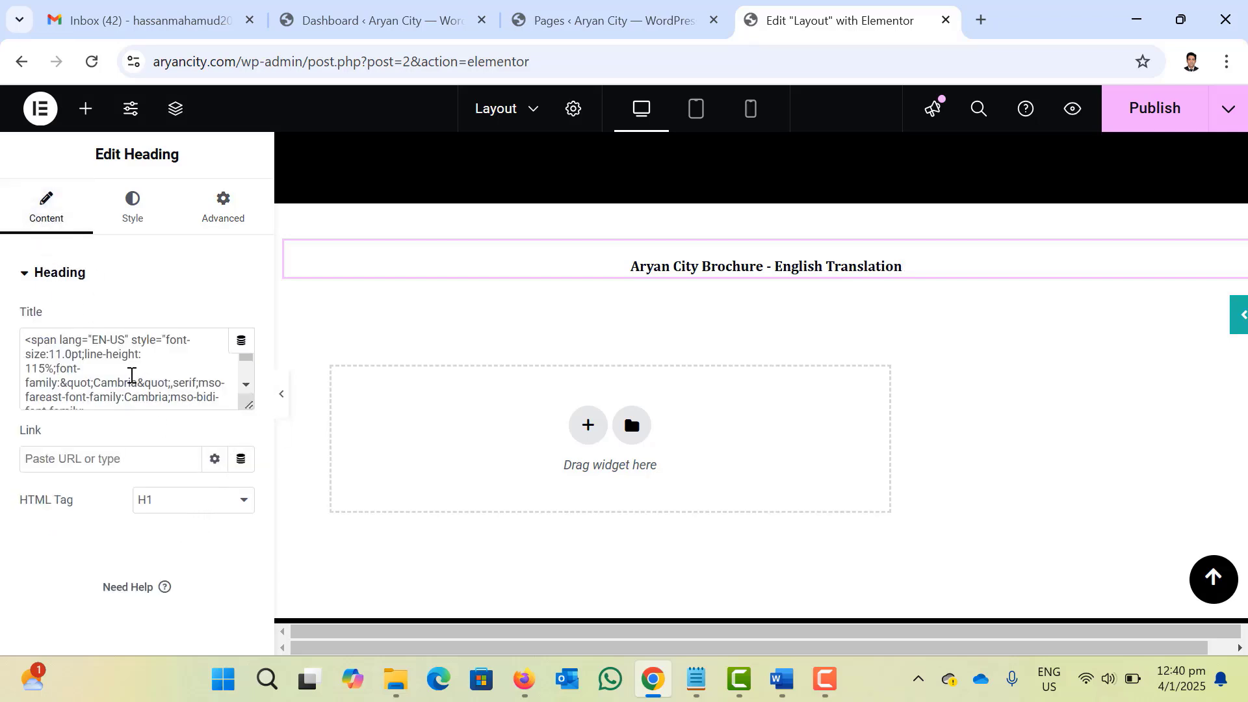
Publish the page, then open the live aryancity.com site in a new tab and check the heading on its Layout page.
click(1157, 121)
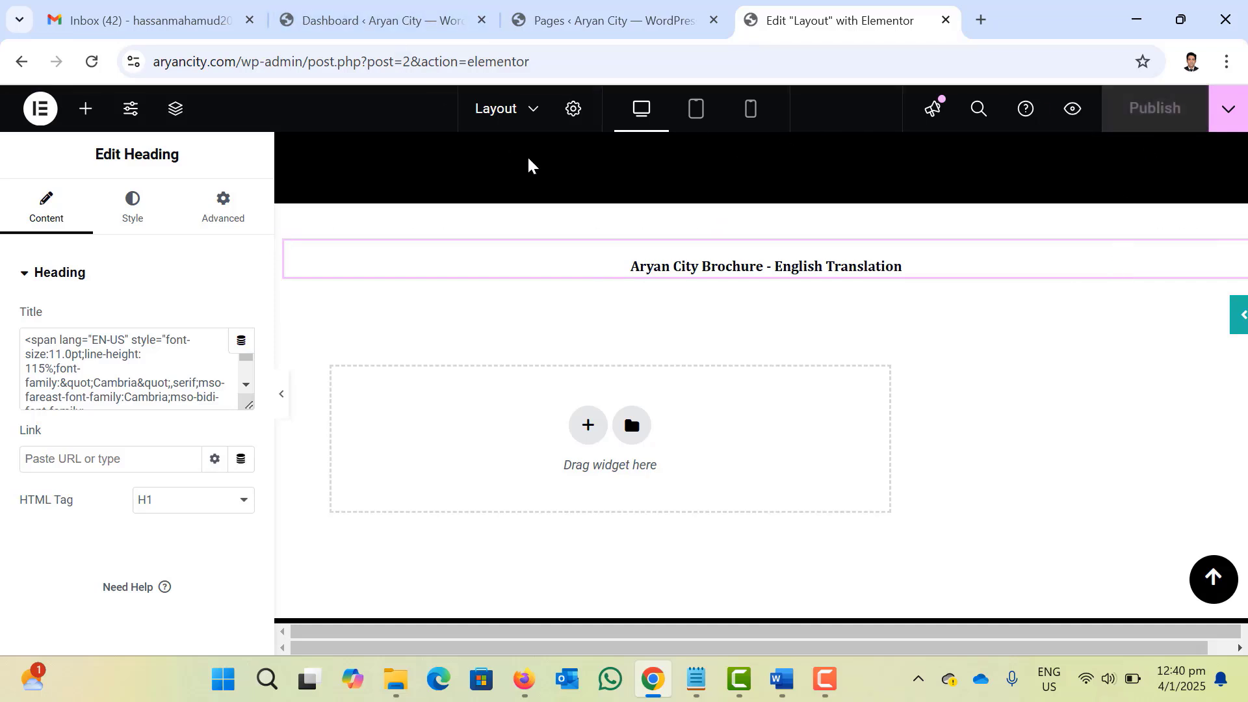
click(966, 20)
text(a)
key(Return)
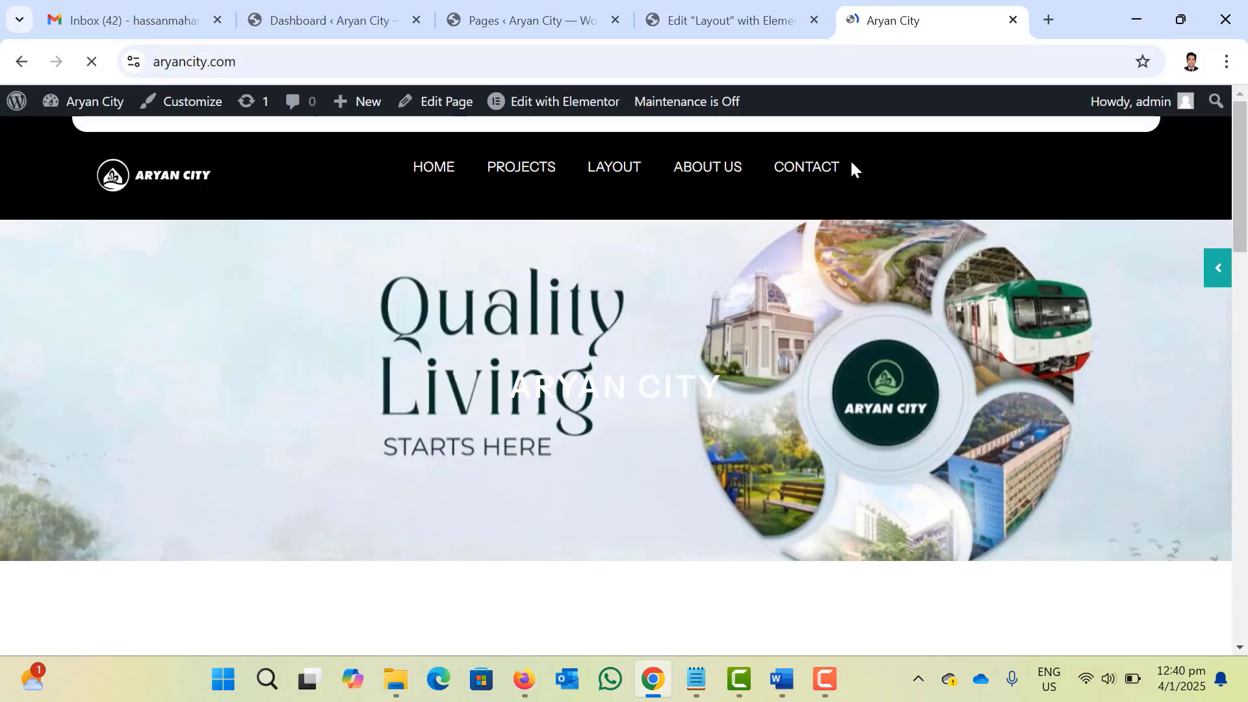
click(605, 171)
scroll(719, 305, down, 2)
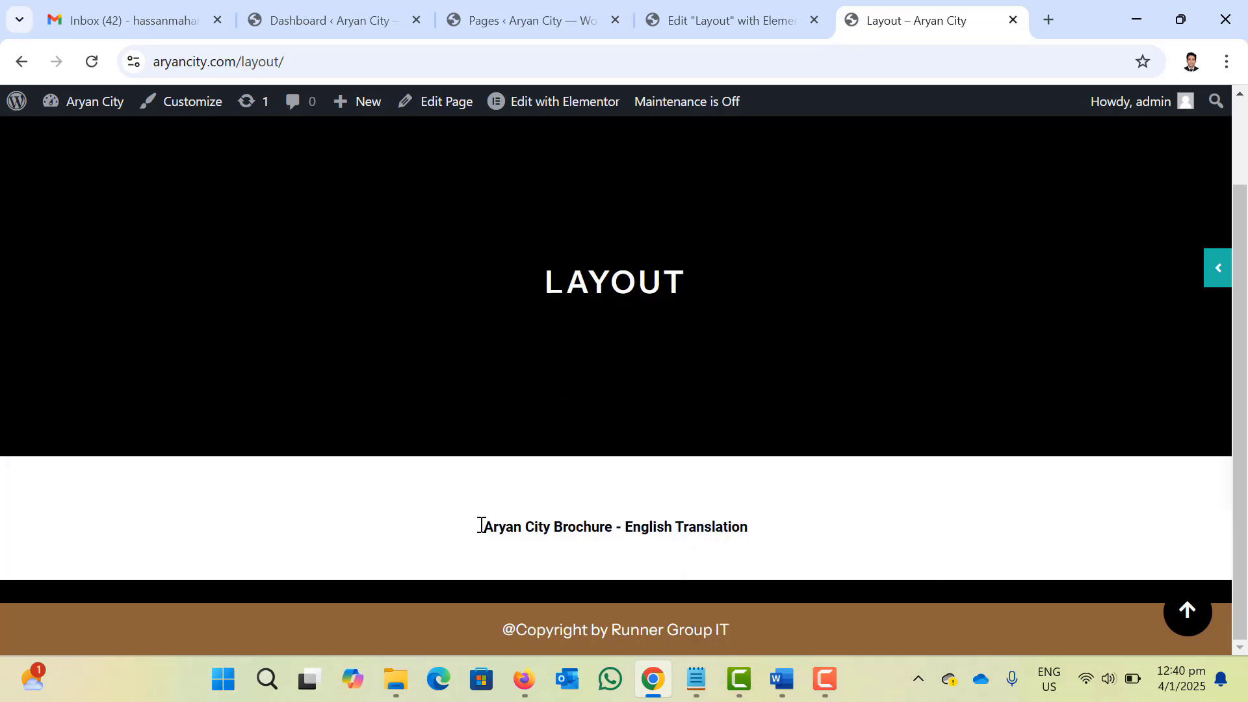
drag(480, 525, 768, 565)
click(770, 531)
Return to the Elementor editor, add a single-column section below the brochure title and turn on Stretch Section for it.
click(713, 8)
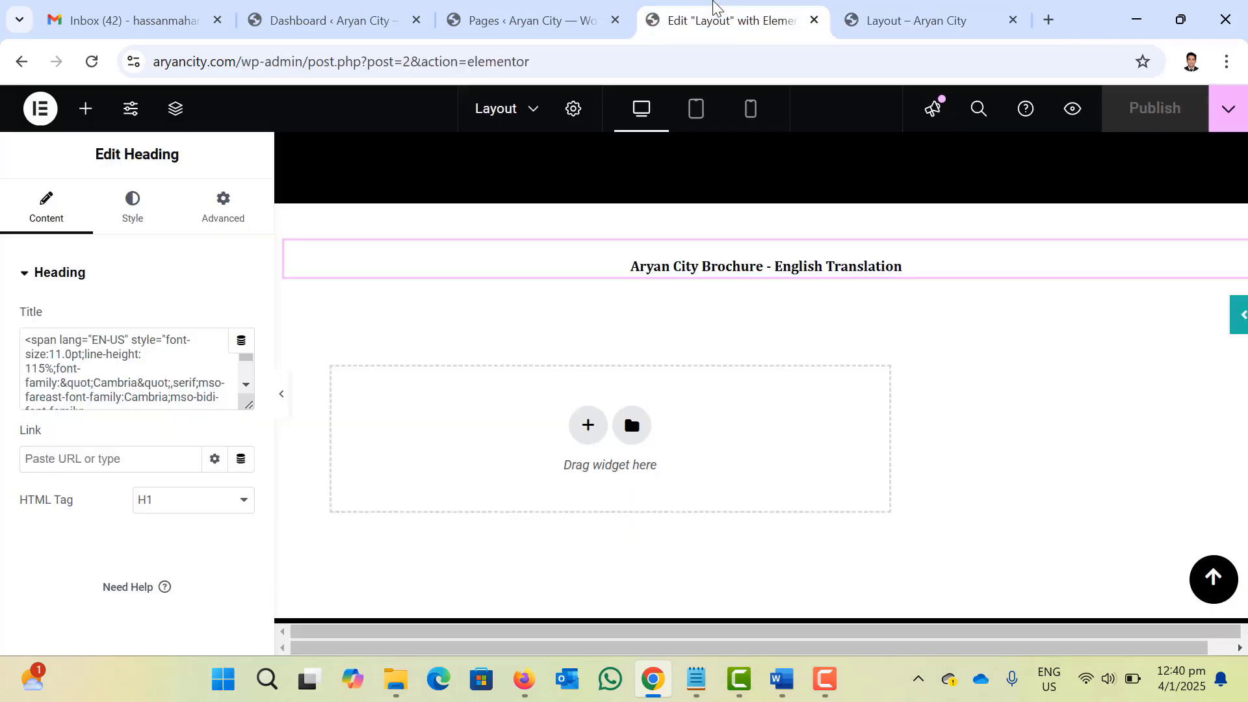
click(573, 415)
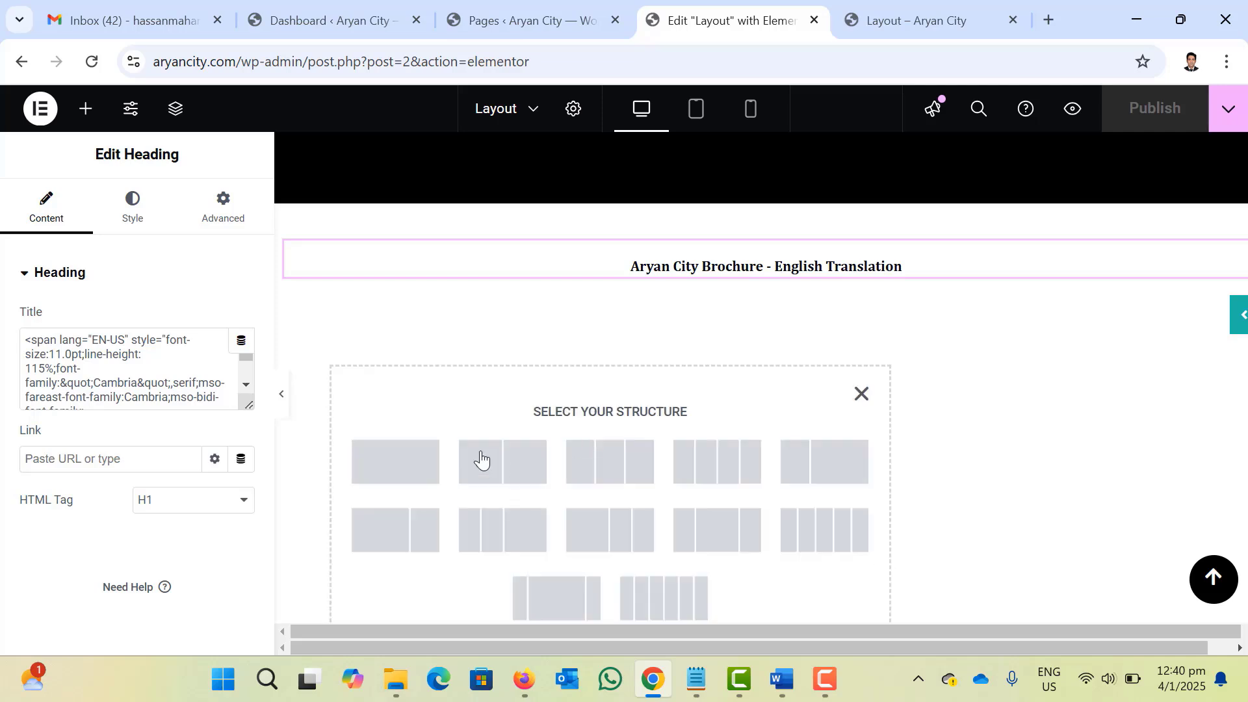
click(424, 449)
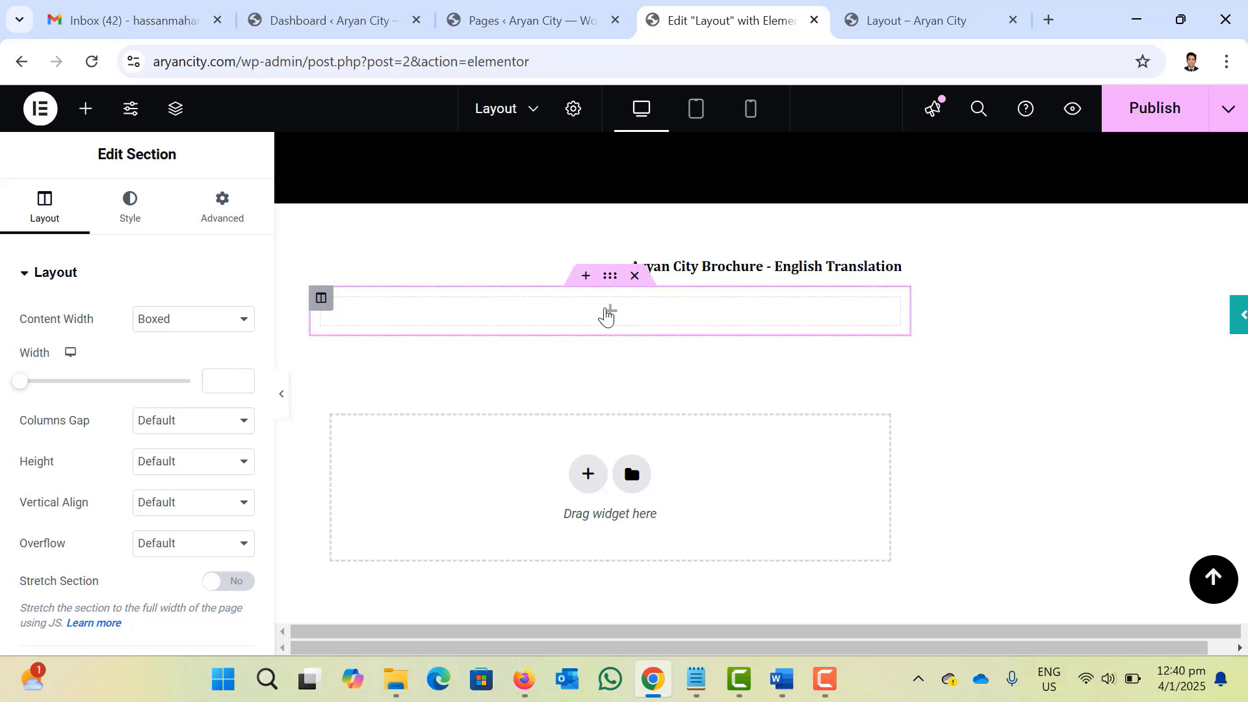
click(611, 312)
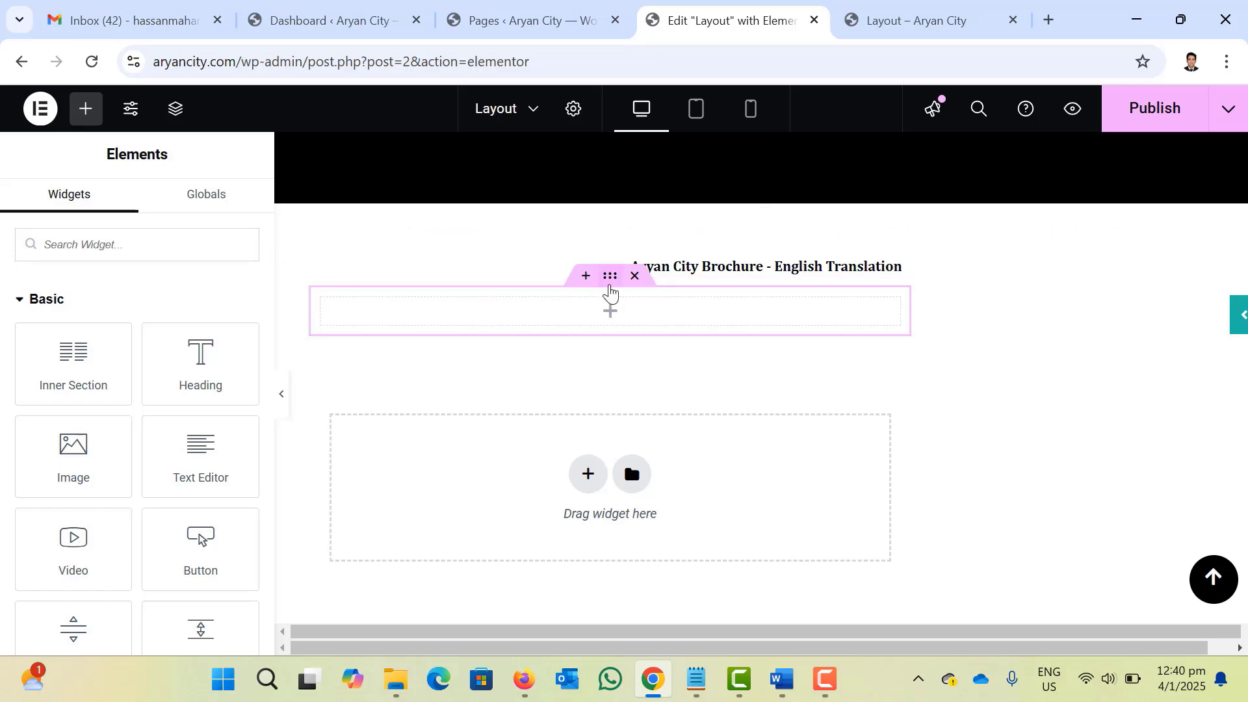
click(606, 283)
click(235, 581)
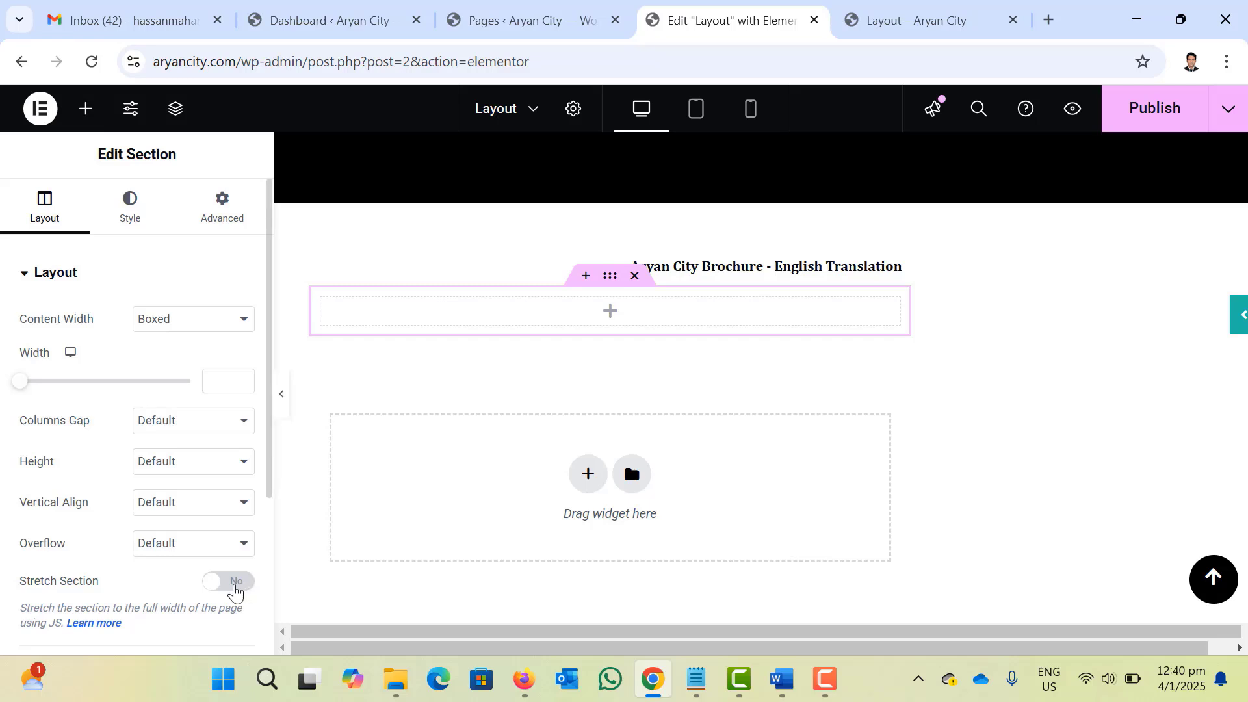
click(766, 317)
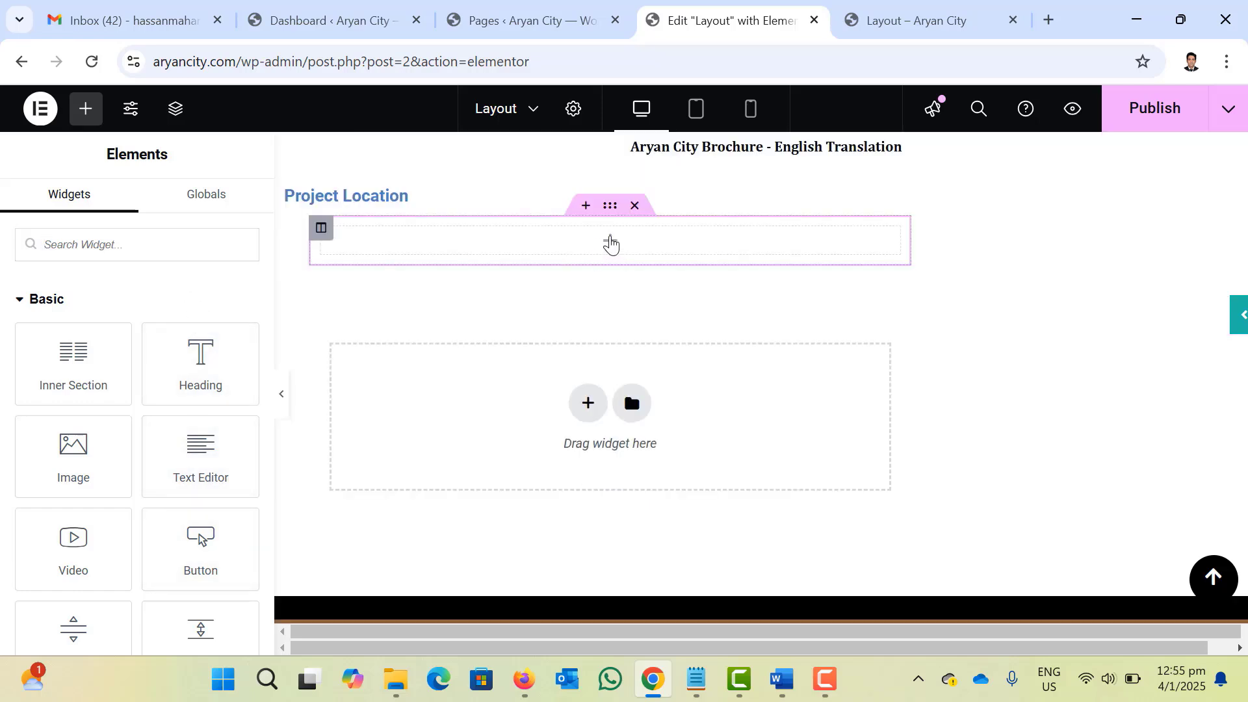
click(203, 239)
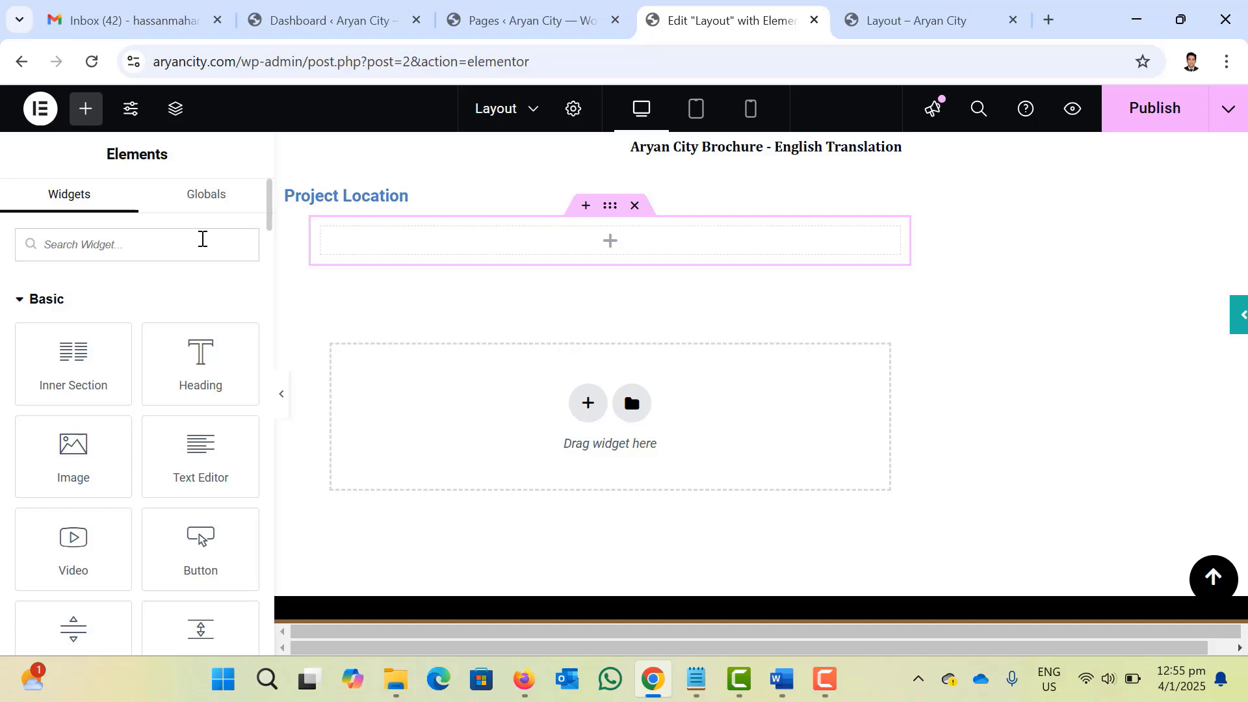
text(test)
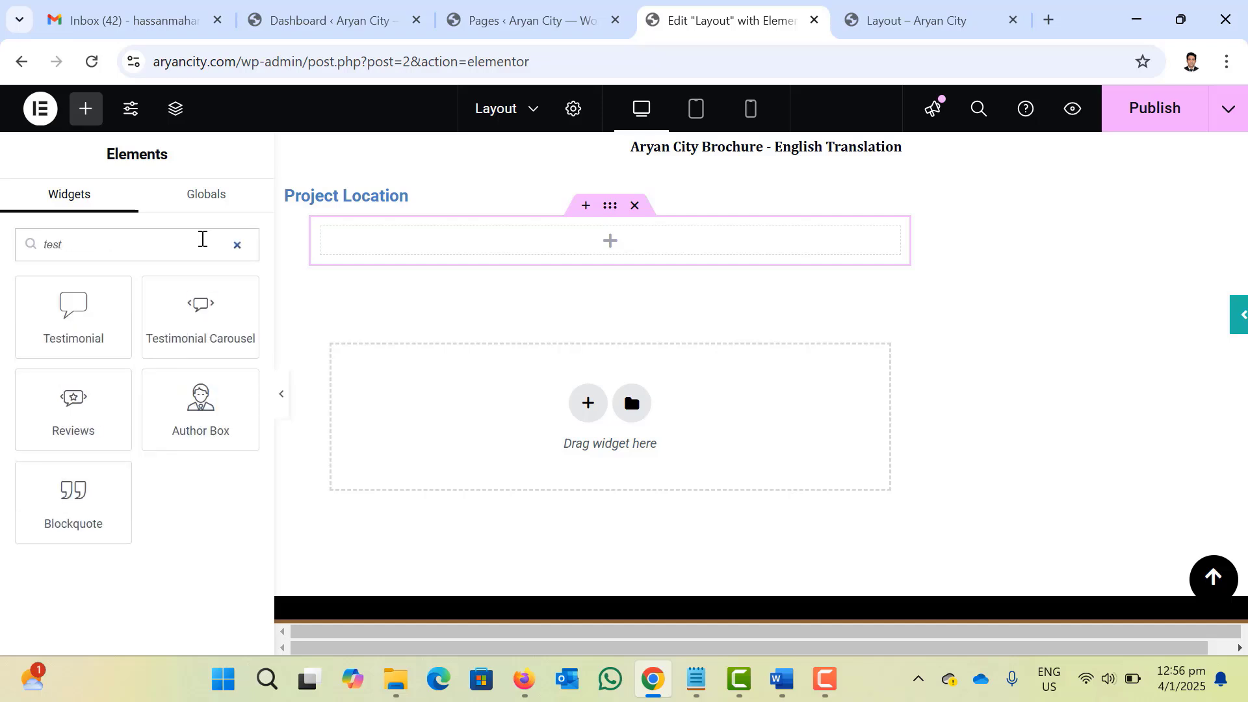
key(BackSpace)
key(BackSpace)
key(BackSpace)
key(BackSpace)
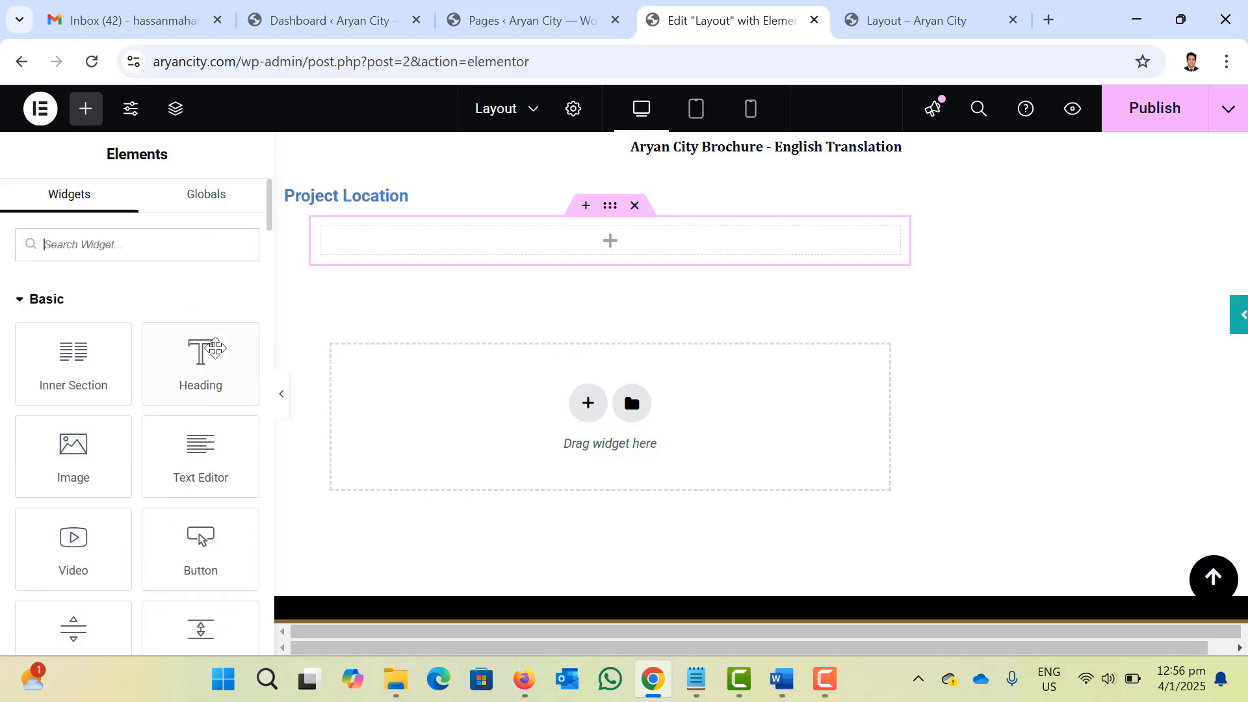
Add a Text Editor widget to the empty section under the Project Location heading and delete its placeholder text.
drag(211, 450, 585, 240)
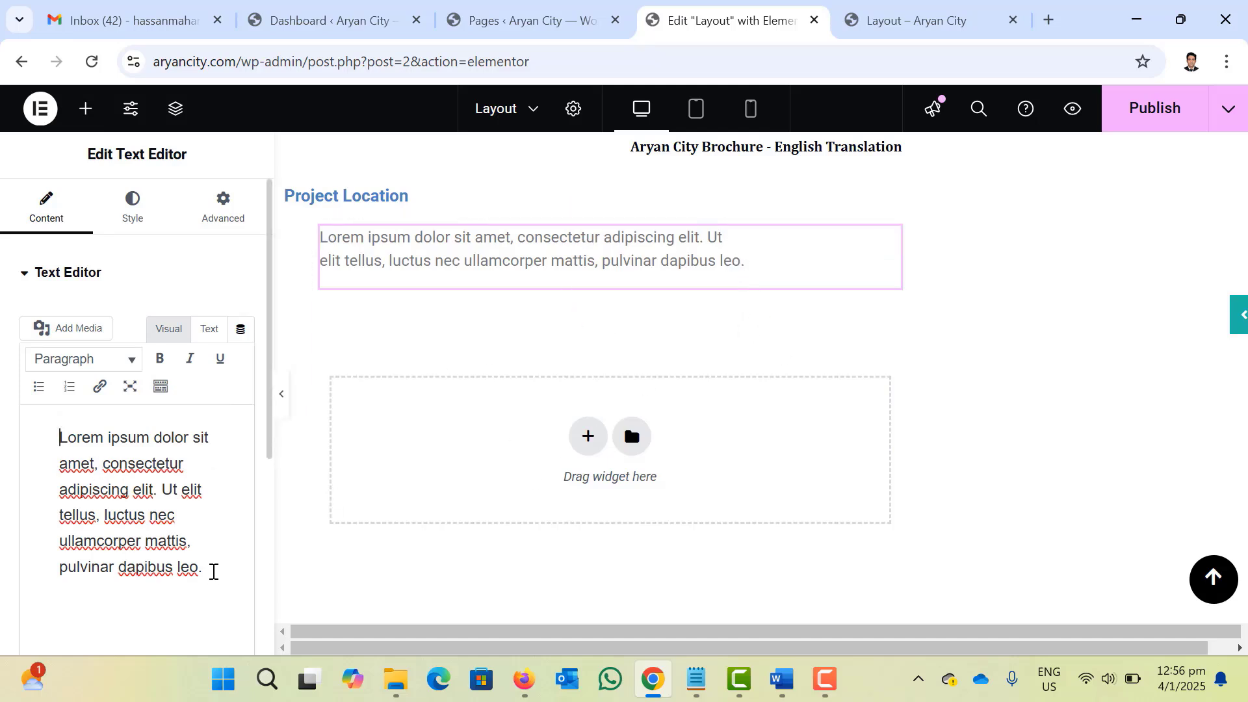
drag(212, 568, 2, 389)
key(BackSpace)
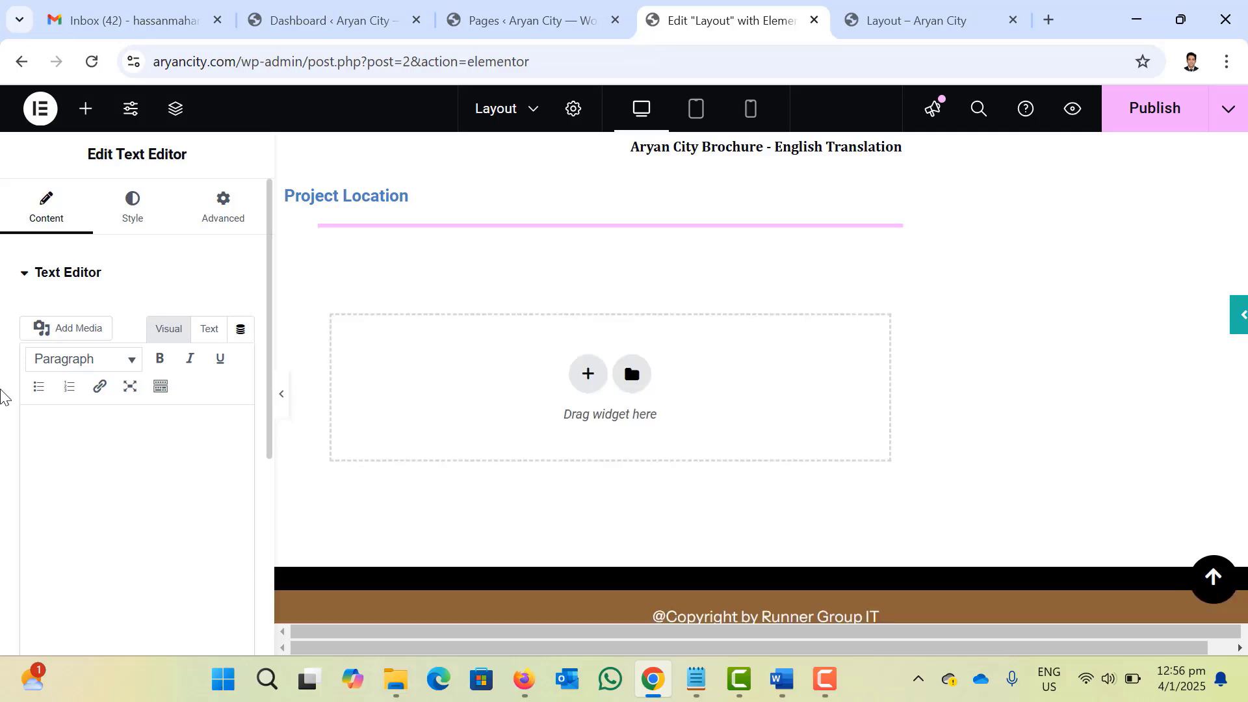
Paste the seven Project Location bullet points from the Word brochure into the empty Text Editor widget.
key(alt+Tab)
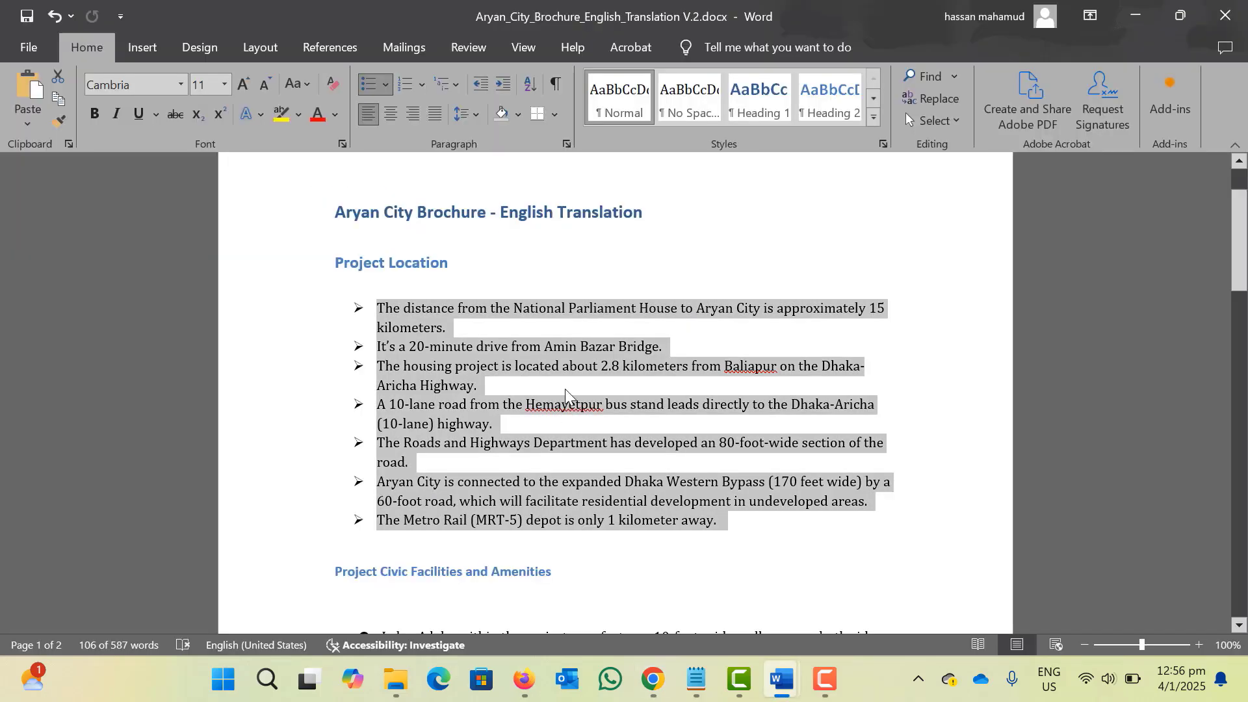
key(alt+Tab)
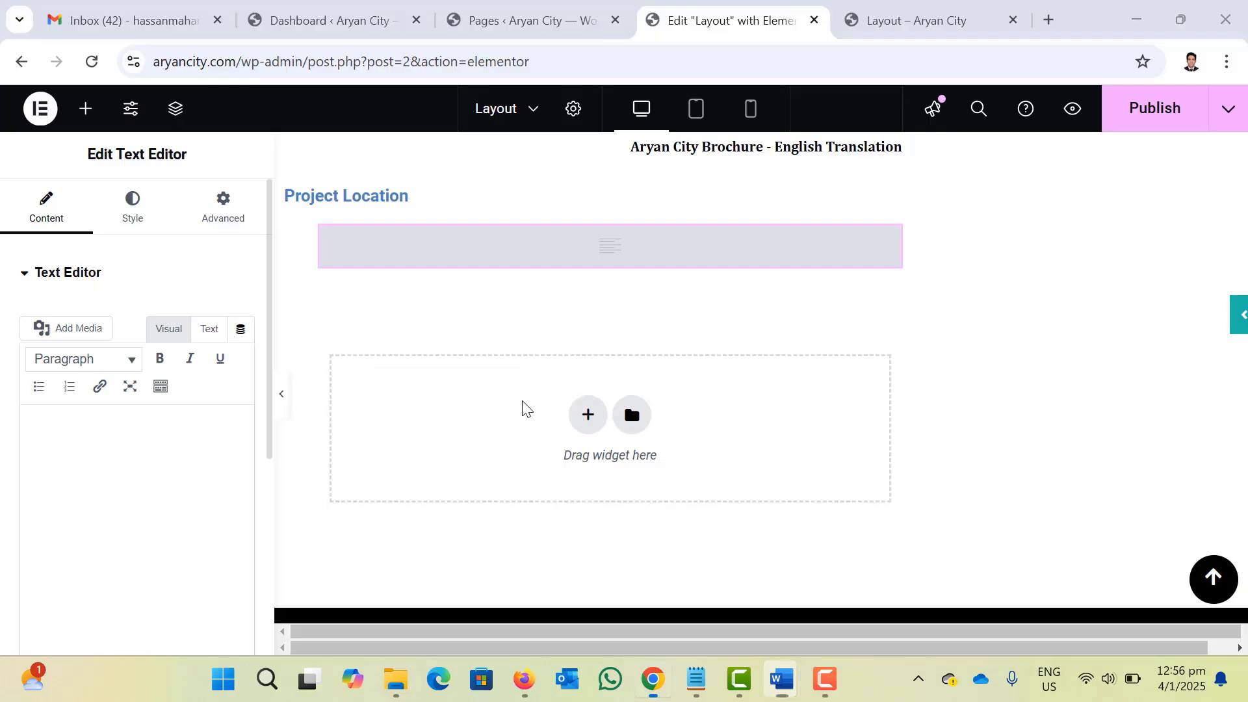
text(The distance from the National Parliament House to Aryan City is approximately 15 kilometers. It’s a 20-minute drive from Amin Bazar Bridge. The housing project is located about 2.8 kilometers from Baliapur on the Dhaka-Aricha Highway. A 10-lane road from the Hemayetpur bus stand leads directly to the Dhaka-Aricha (10-lane) highway. The Roads and Highways Department has developed an 80-foot-wide section of the road. Aryan City is connected to the expanded Dhaka Western Bypass (170 feet wide) by a 60-foot road, which will facilitate residential development in undeveloped areas. The Metro Rail (MRT-5) depot is only 1 kilometer away.)
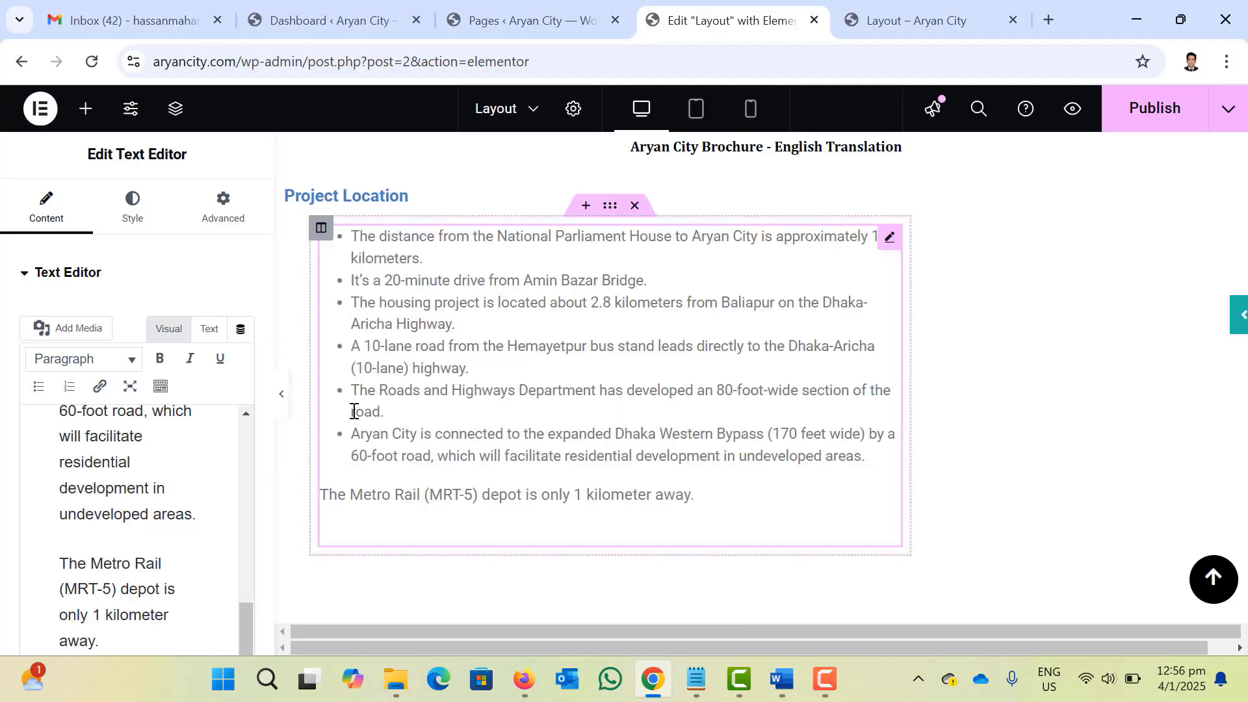
scroll(164, 526, down, 1)
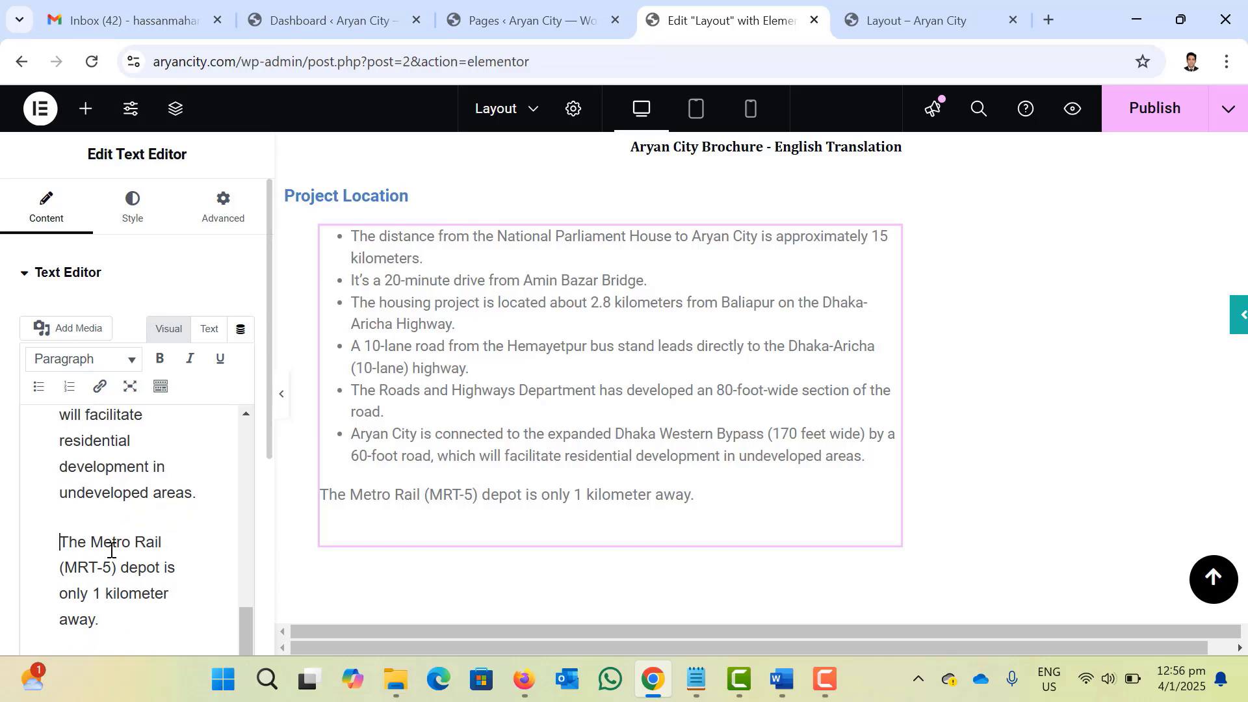
Turn the Metro Rail (MRT-5) line into the last bullet of the Project Location list and publish the page.
key(BackSpace)
key(Return)
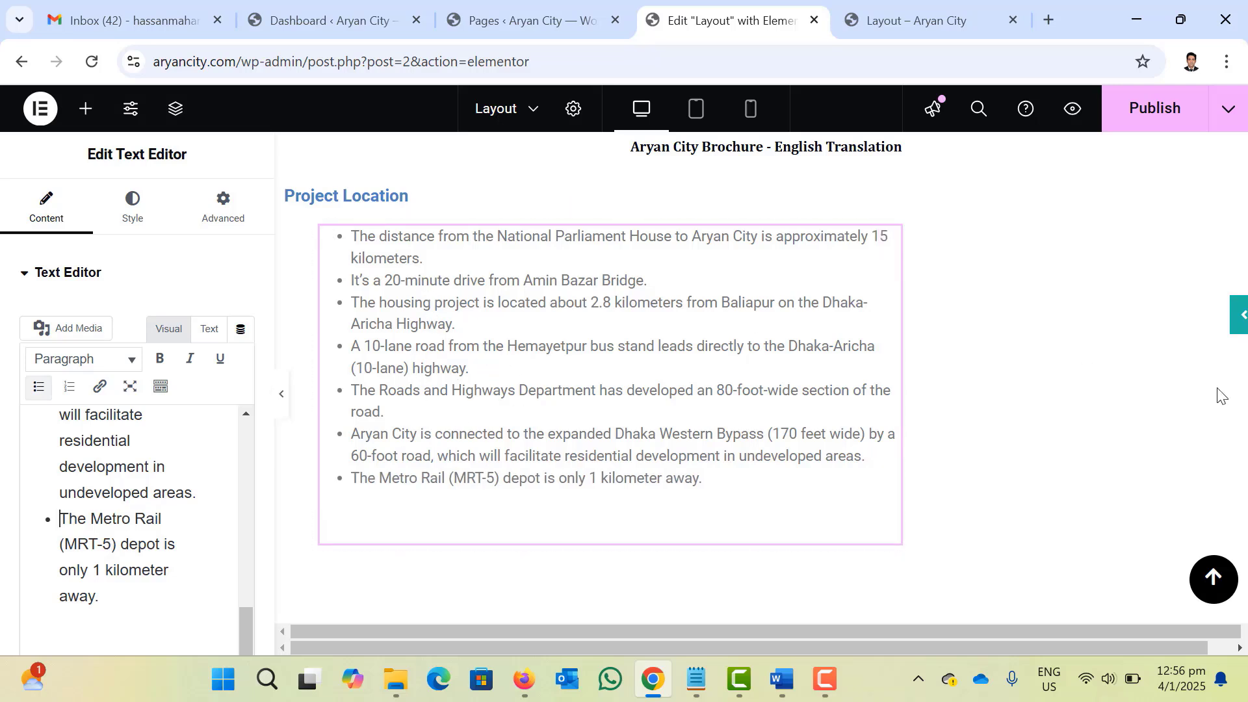
click(1155, 118)
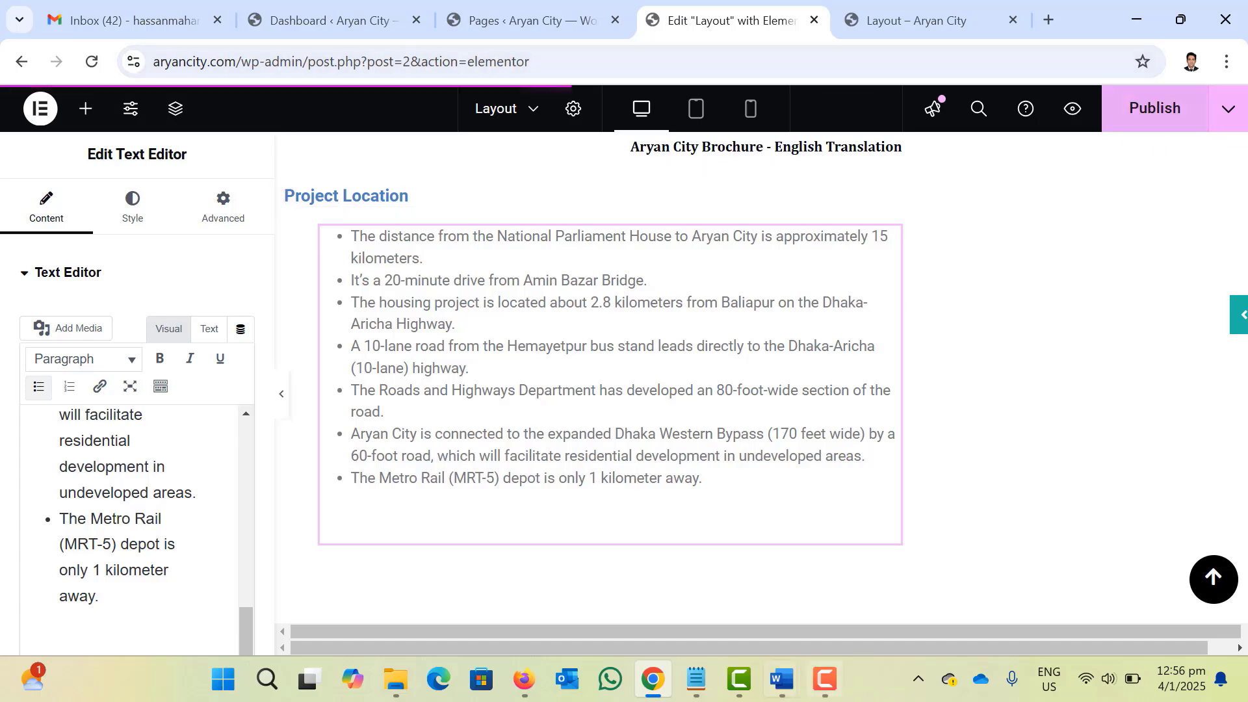
Switch to the Word brochure and copy the heading "Project Civic Facilities and Amenities".
mouse_move(782, 679)
click(881, 599)
scroll(769, 548, down, 3)
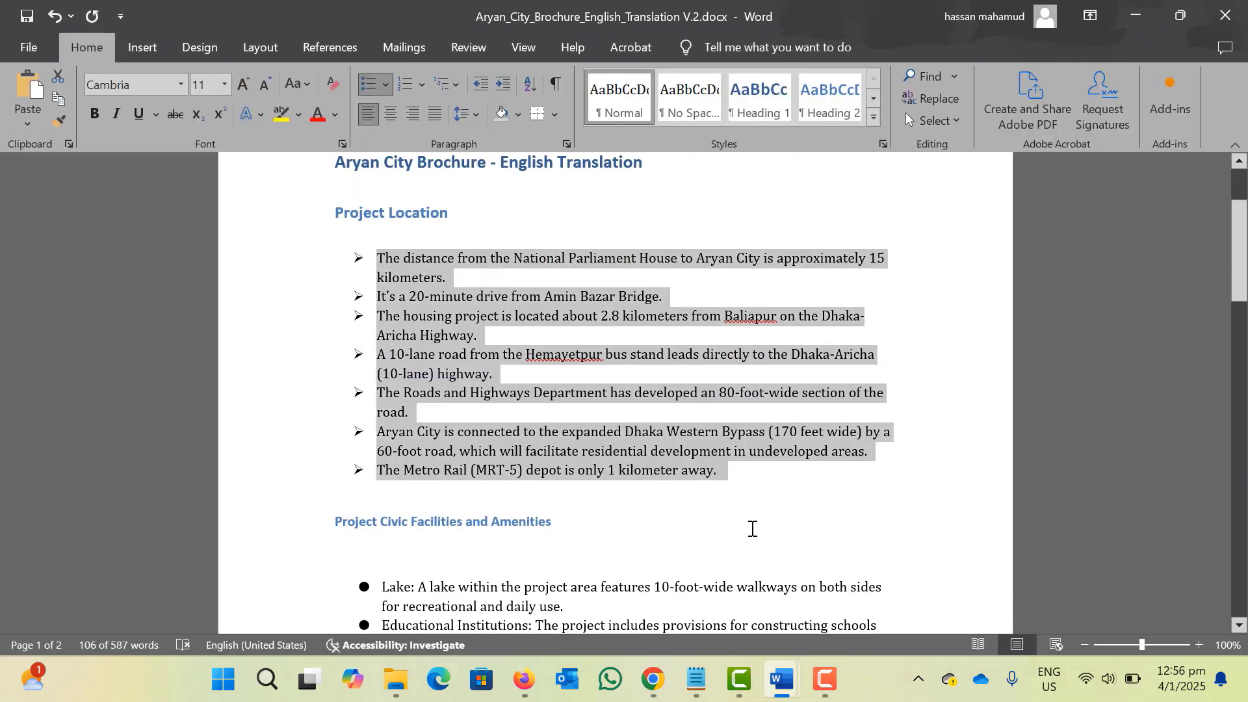
drag(554, 431, 328, 400)
key(ctrl+c)
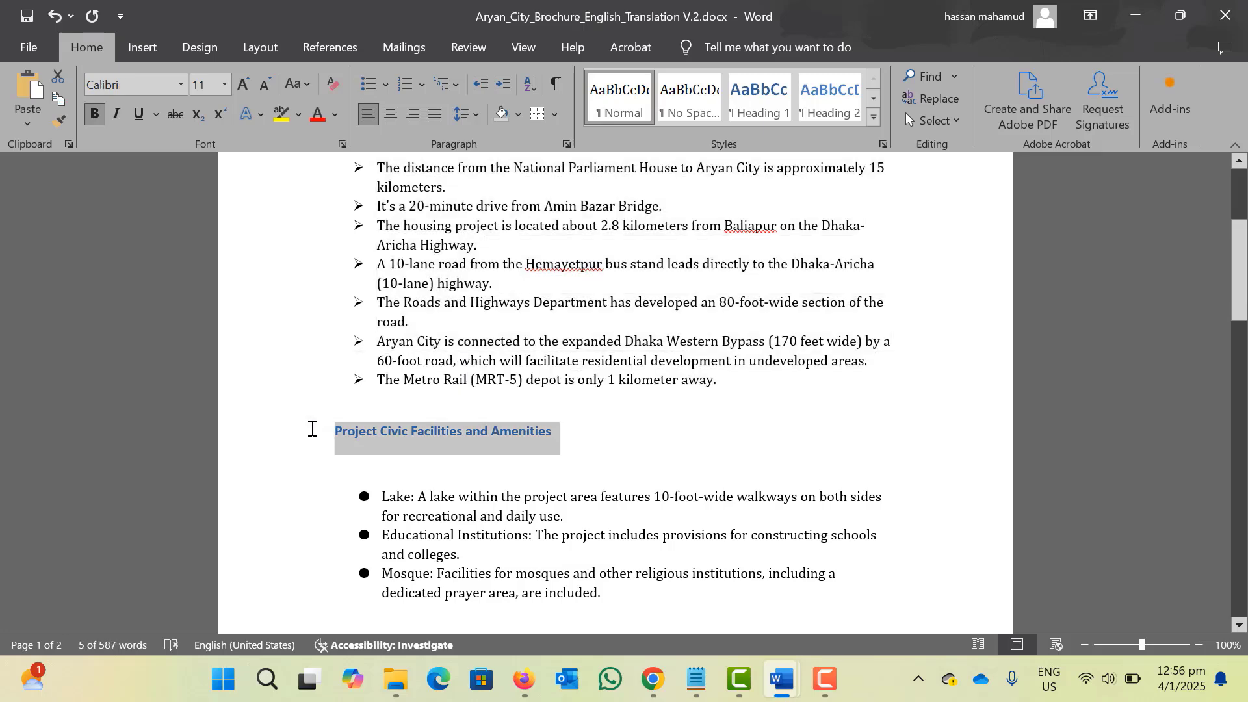
Back in Elementor, add a single-column section below the Project Location list with a Heading widget titled "Project Civic Facilities and Amenities".
key(alt+Tab)
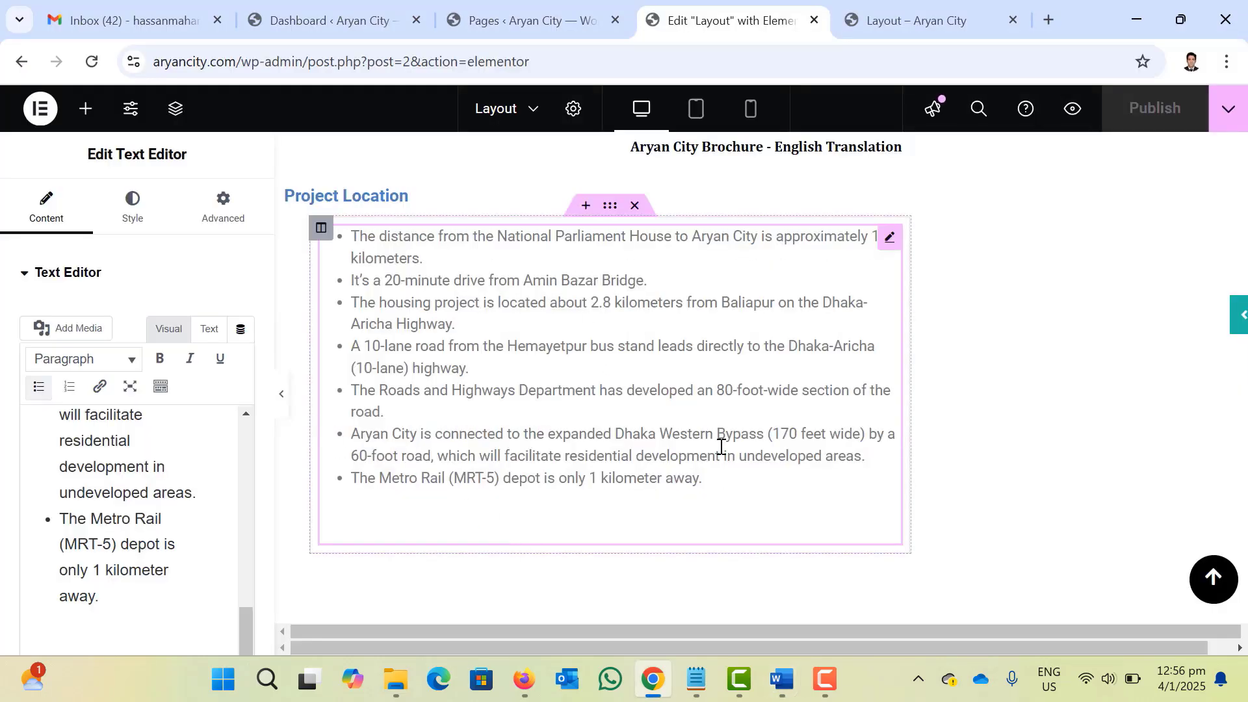
scroll(1002, 546, down, 5)
click(587, 410)
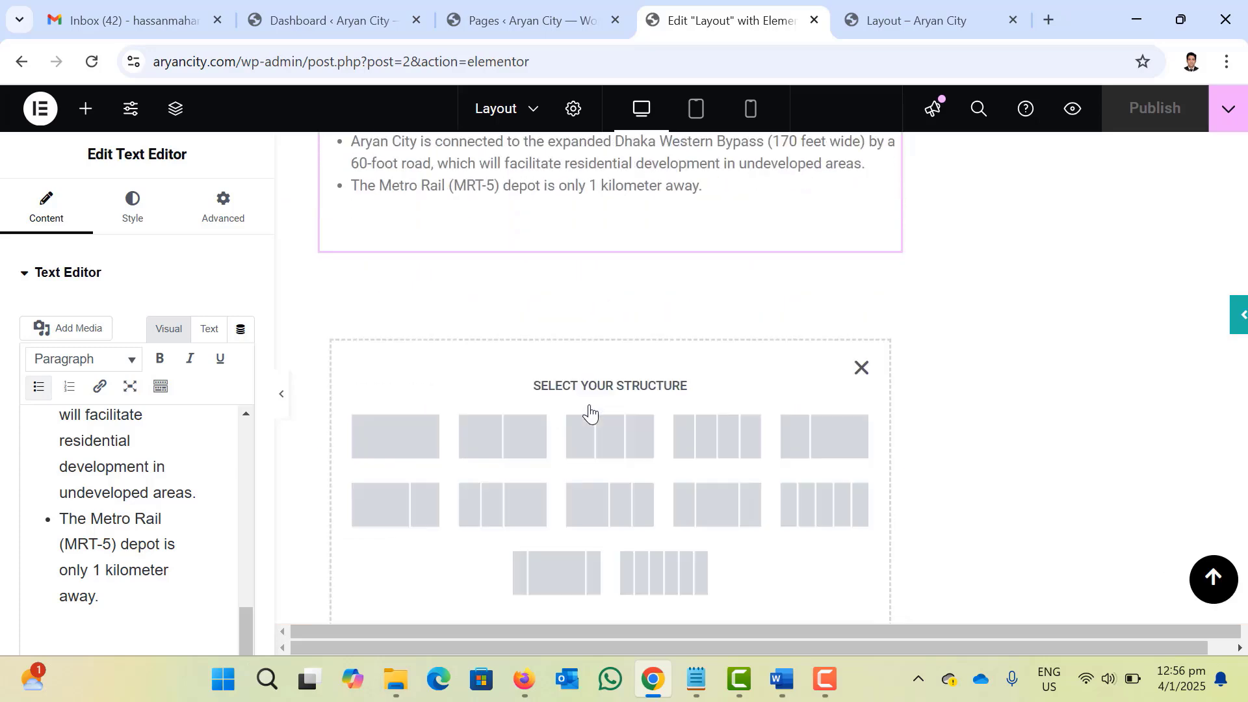
click(418, 431)
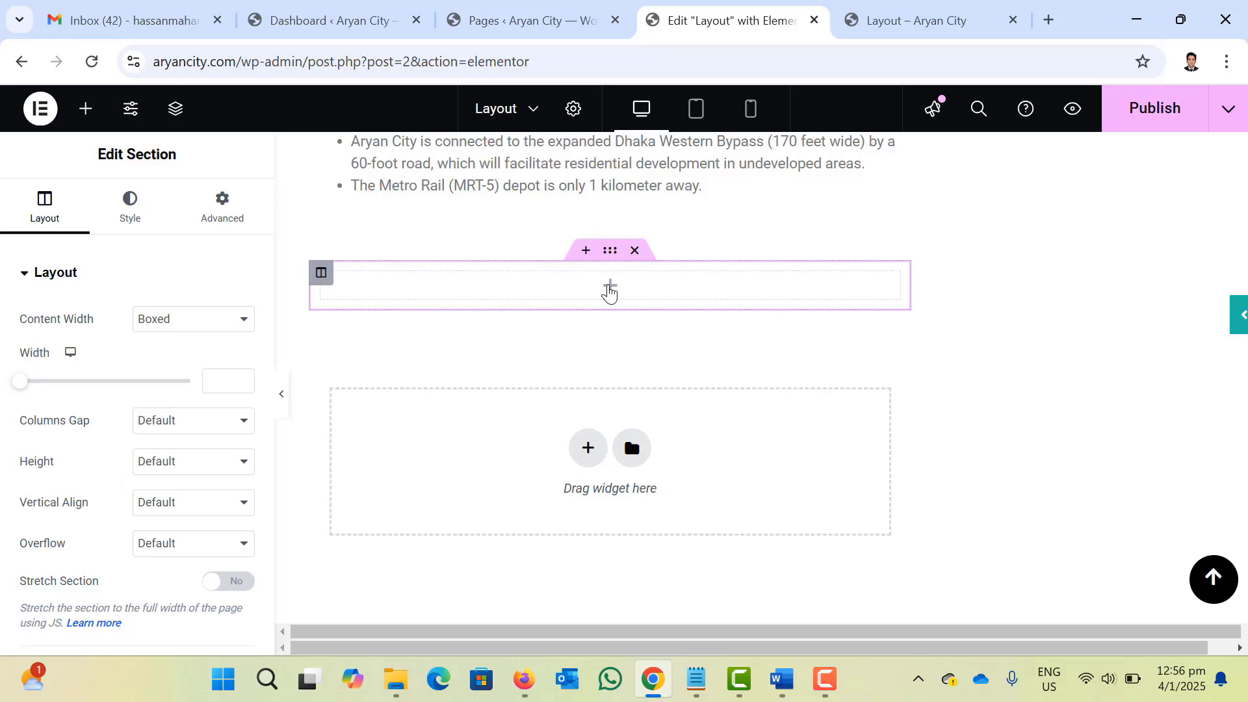
click(609, 290)
drag(197, 362, 520, 317)
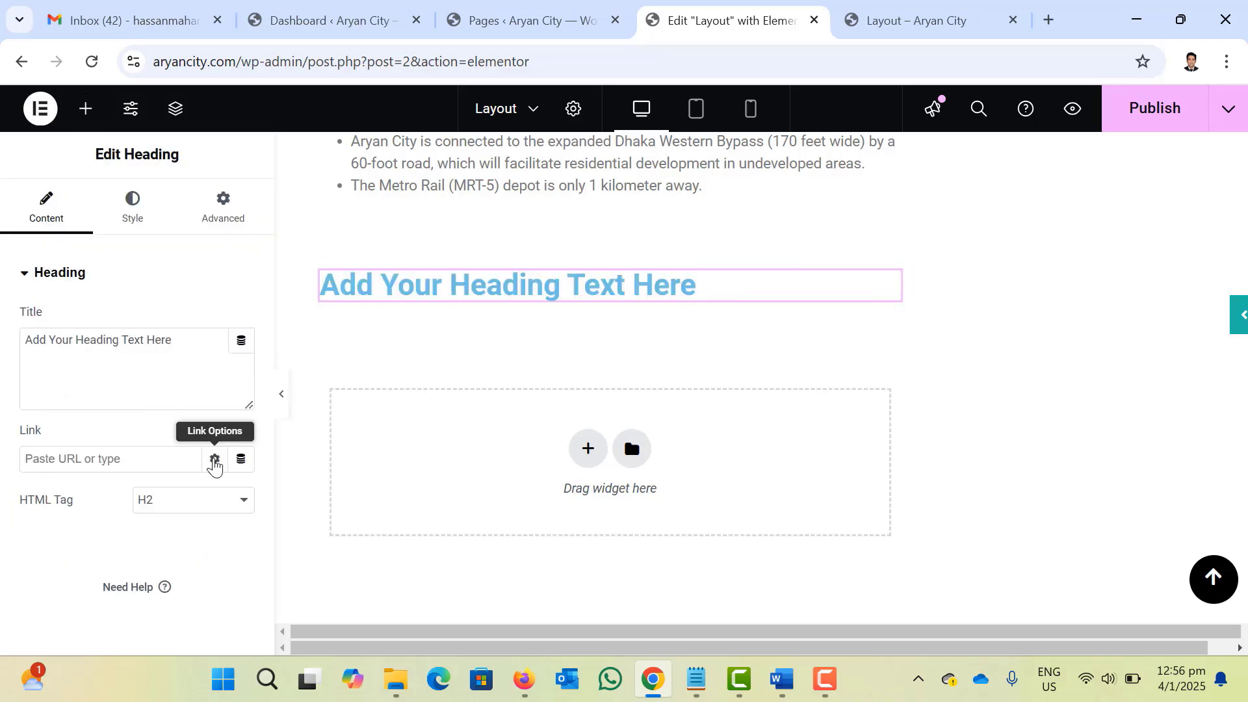
key(ctrl+v)
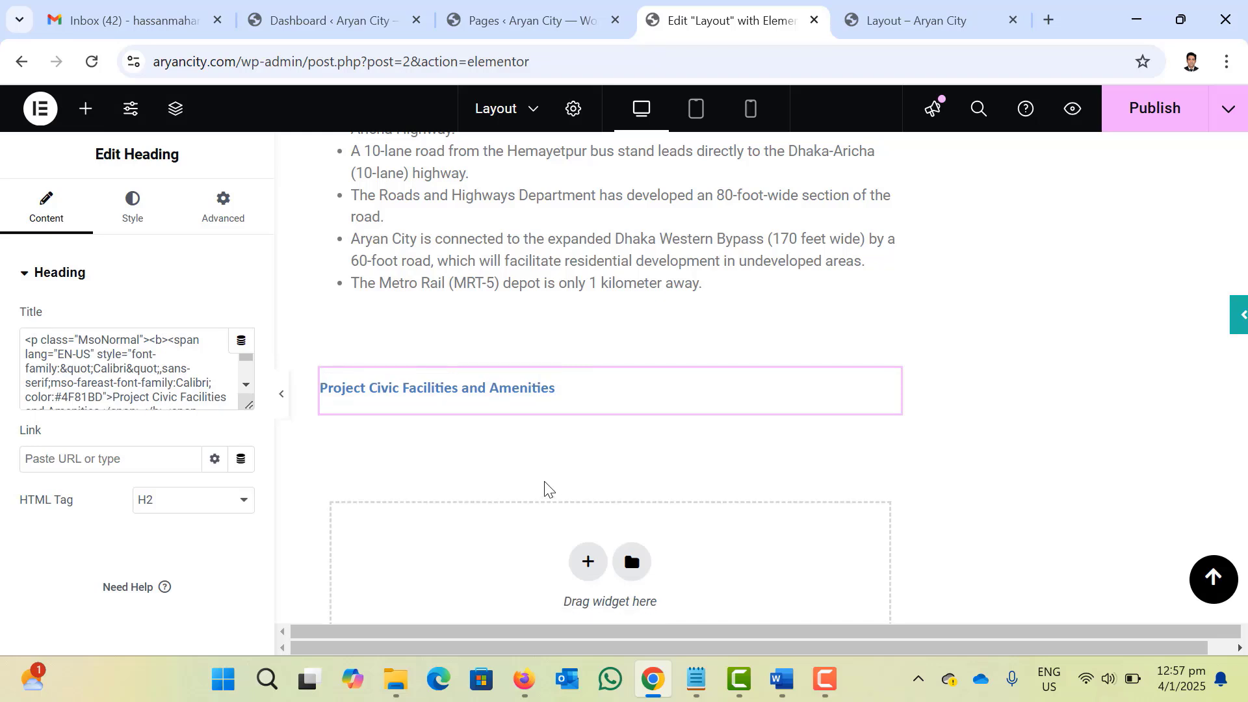
click(984, 420)
Try to remove the blank space after the last Project Location bullet, and publish the page.
scroll(983, 416, down, 2)
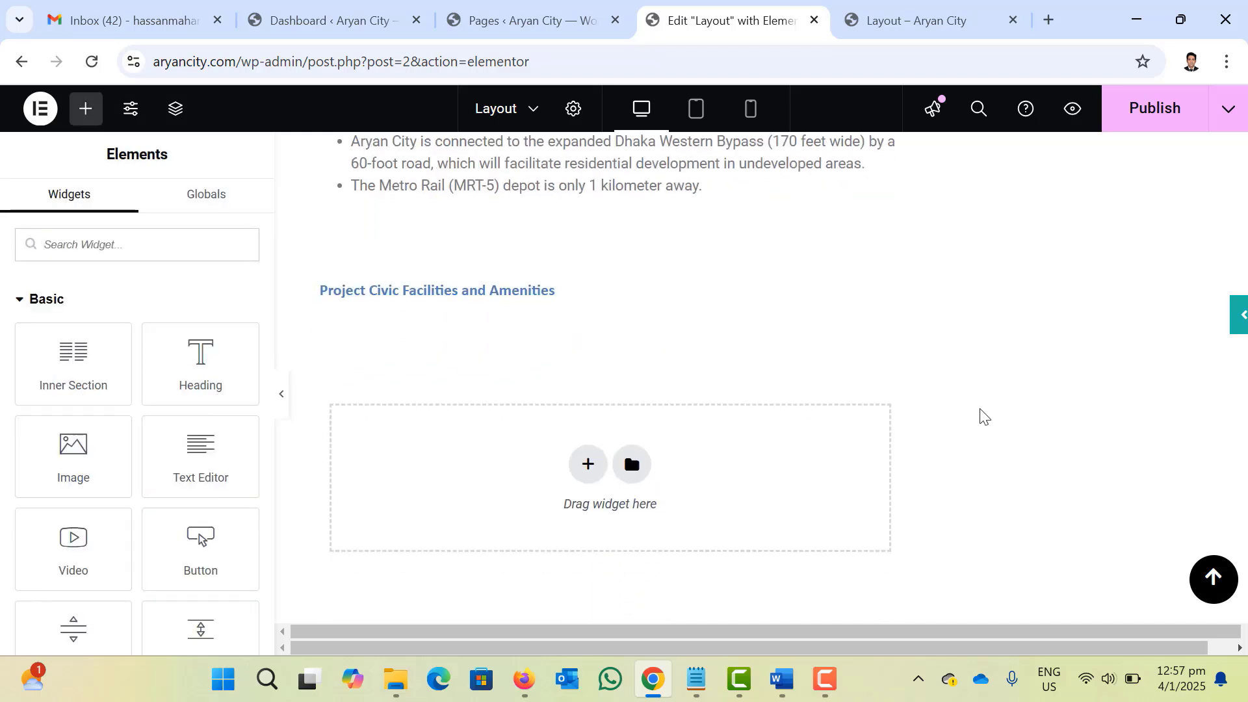
click(420, 234)
key(BackSpace)
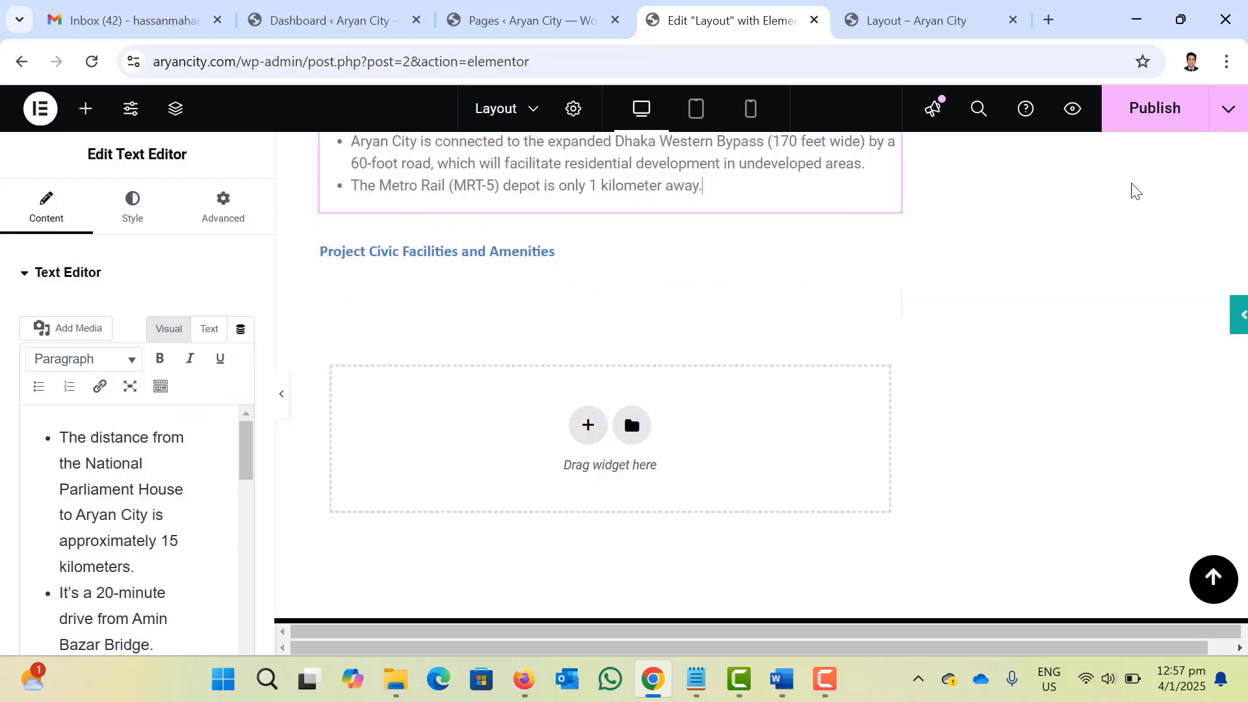
click(1122, 121)
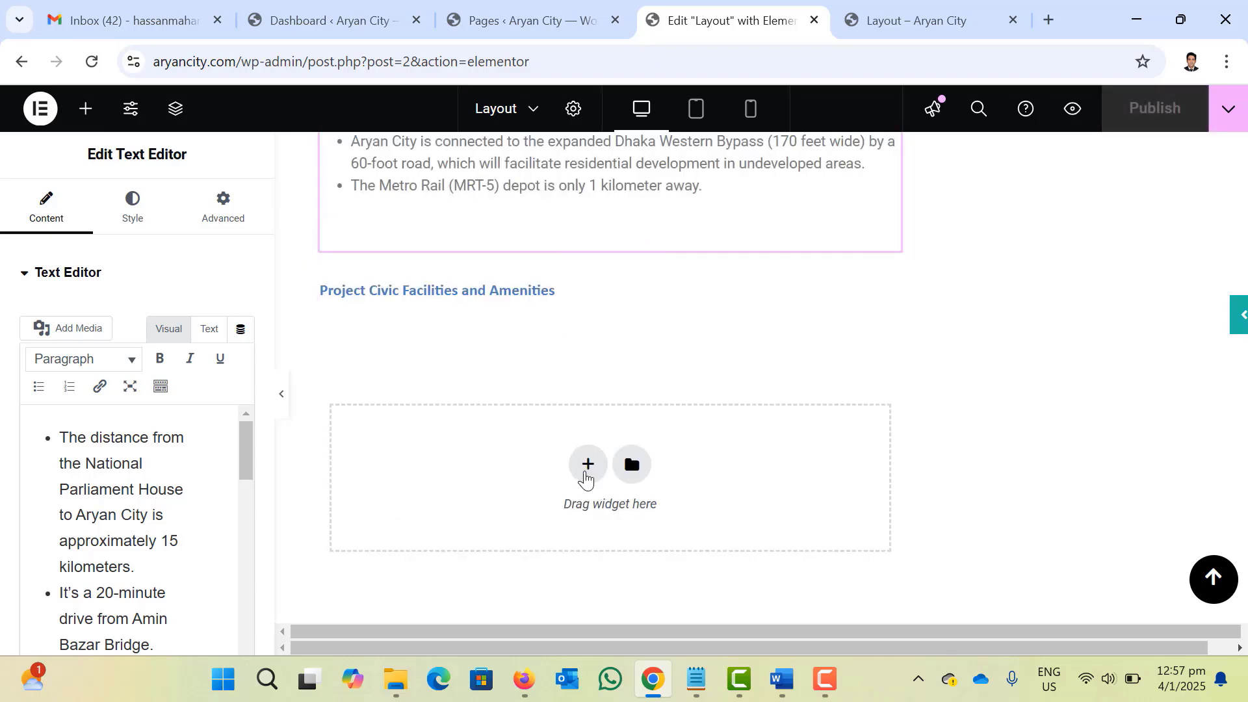
Add a single-column section below the Project Civic Facilities and Amenities heading and place a Text Editor widget in it.
click(583, 465)
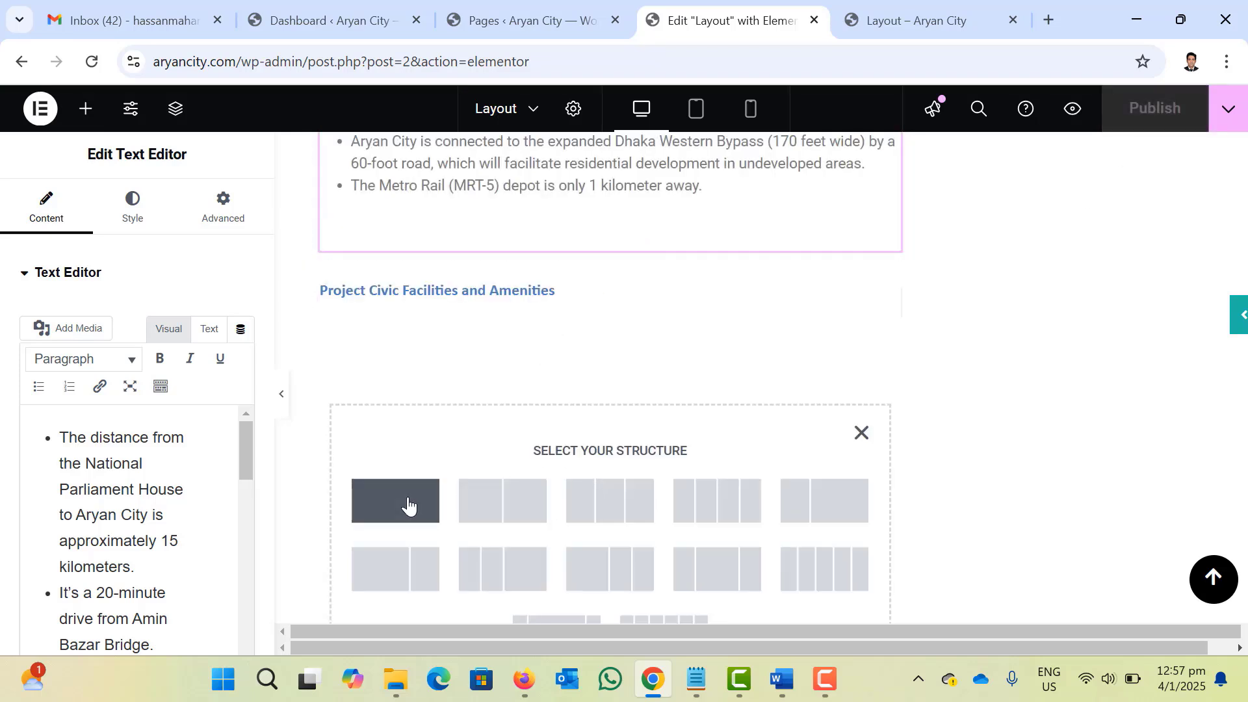
click(406, 505)
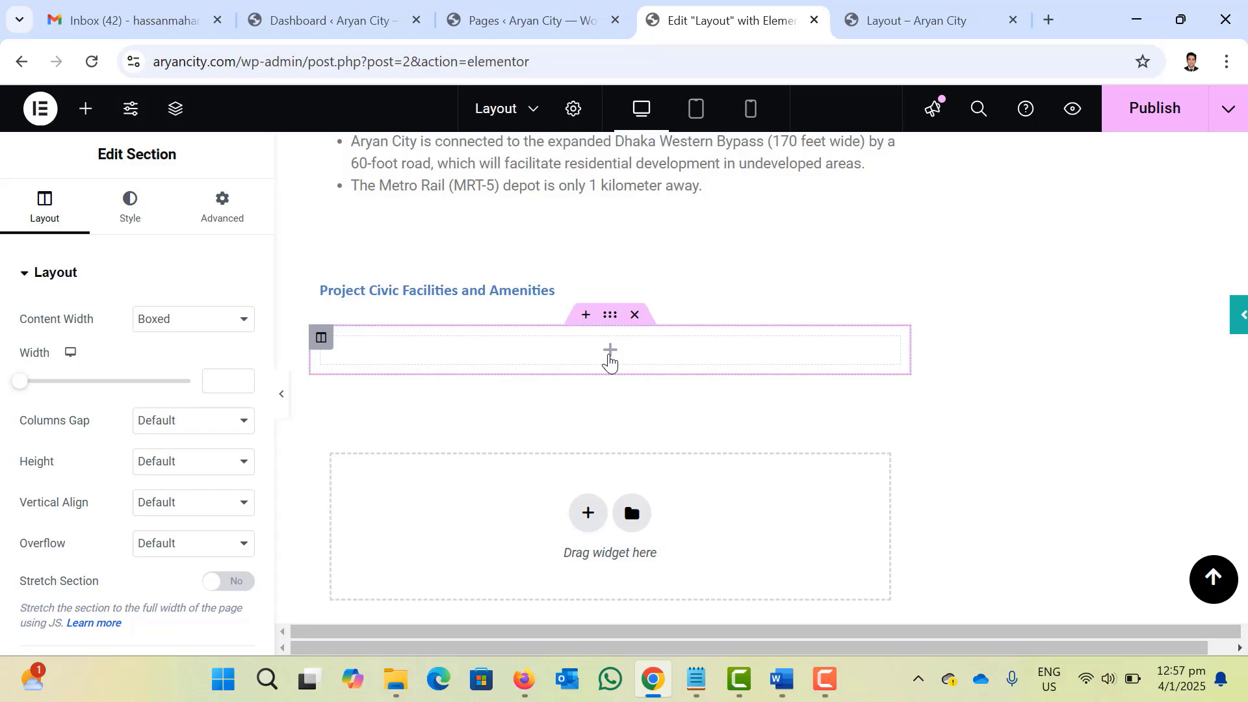
click(609, 363)
drag(252, 476, 479, 382)
drag(197, 454, 511, 359)
Delete all the Lorem ipsum placeholder text from the new Text Editor widget.
click(757, 368)
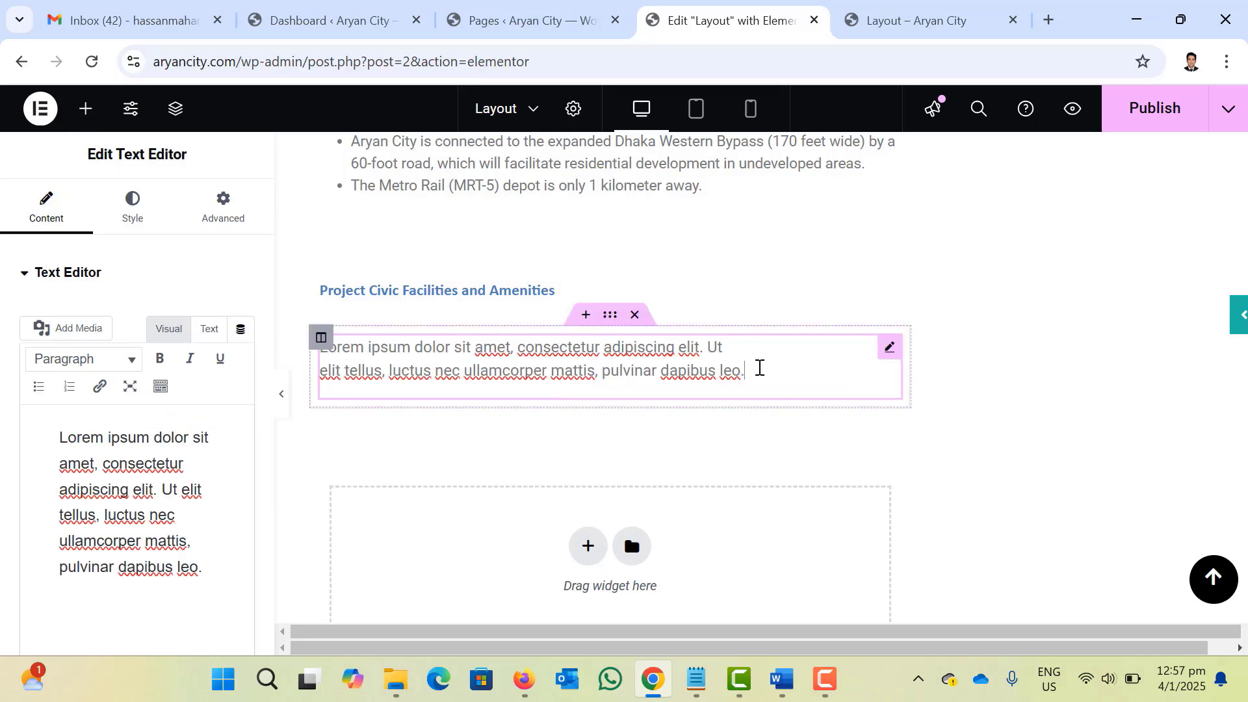
drag(758, 368, 201, 209)
click(696, 365)
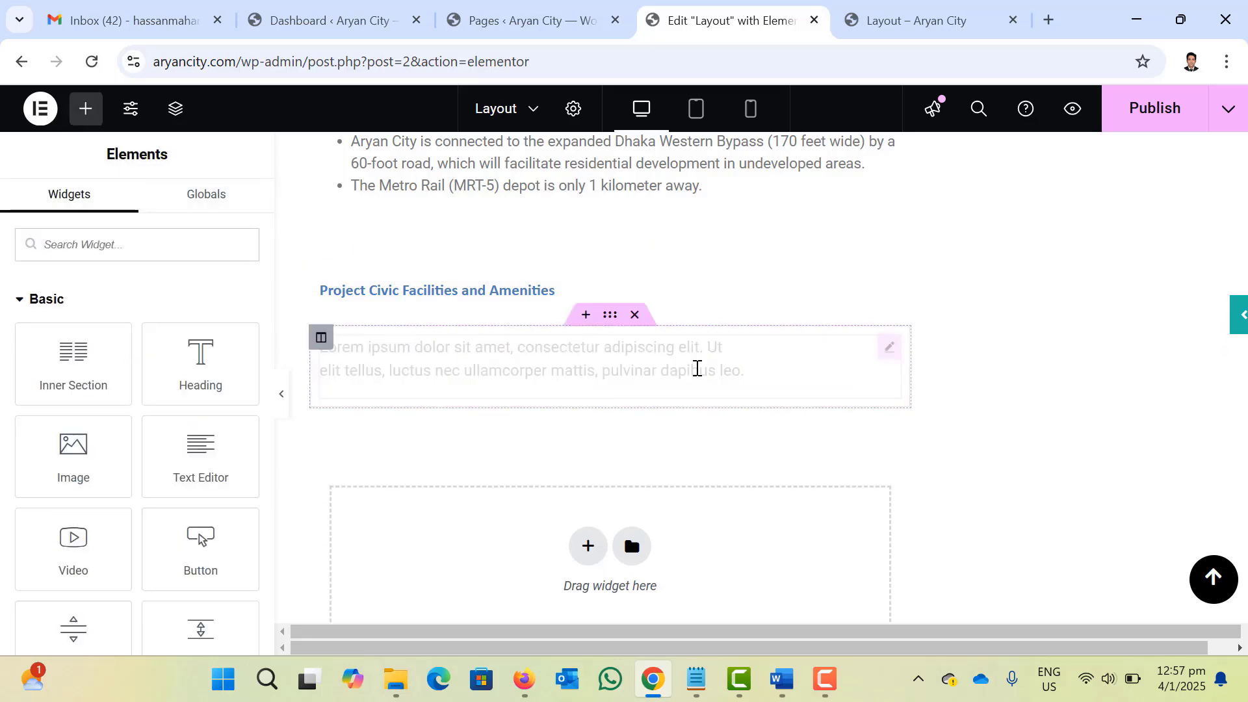
drag(758, 370, 656, 371)
click(746, 364)
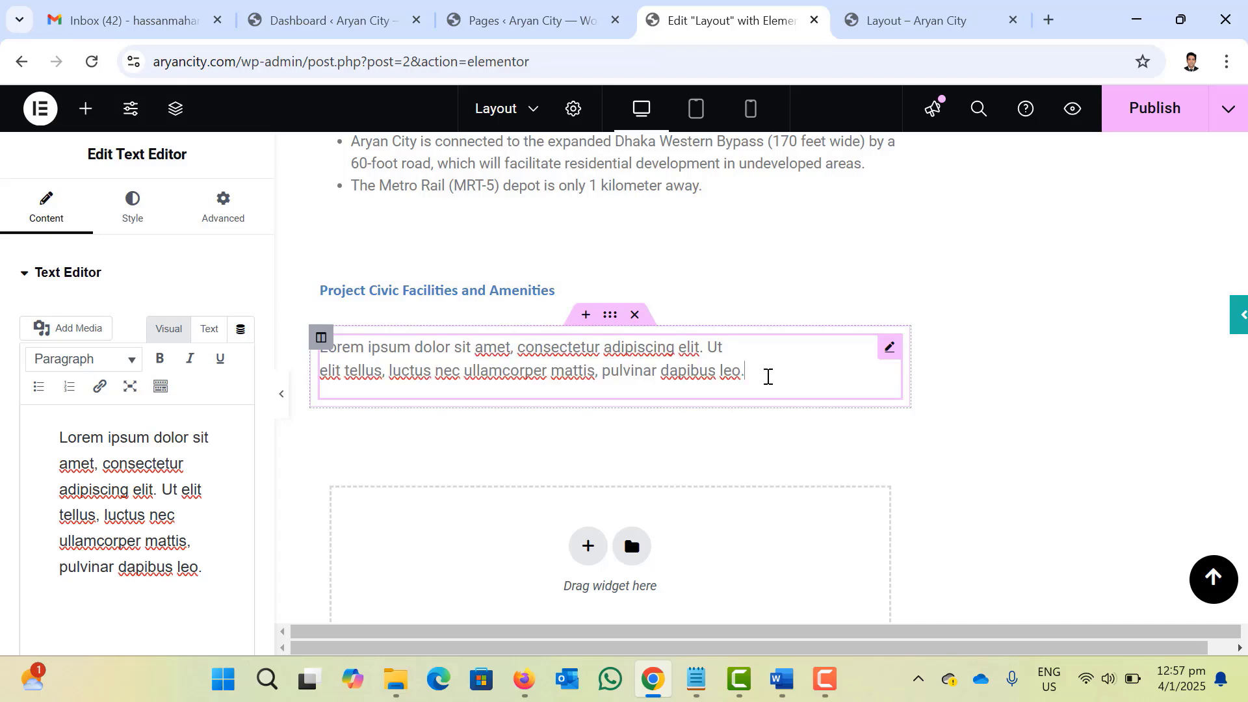
drag(766, 373, 318, 346)
click(423, 410)
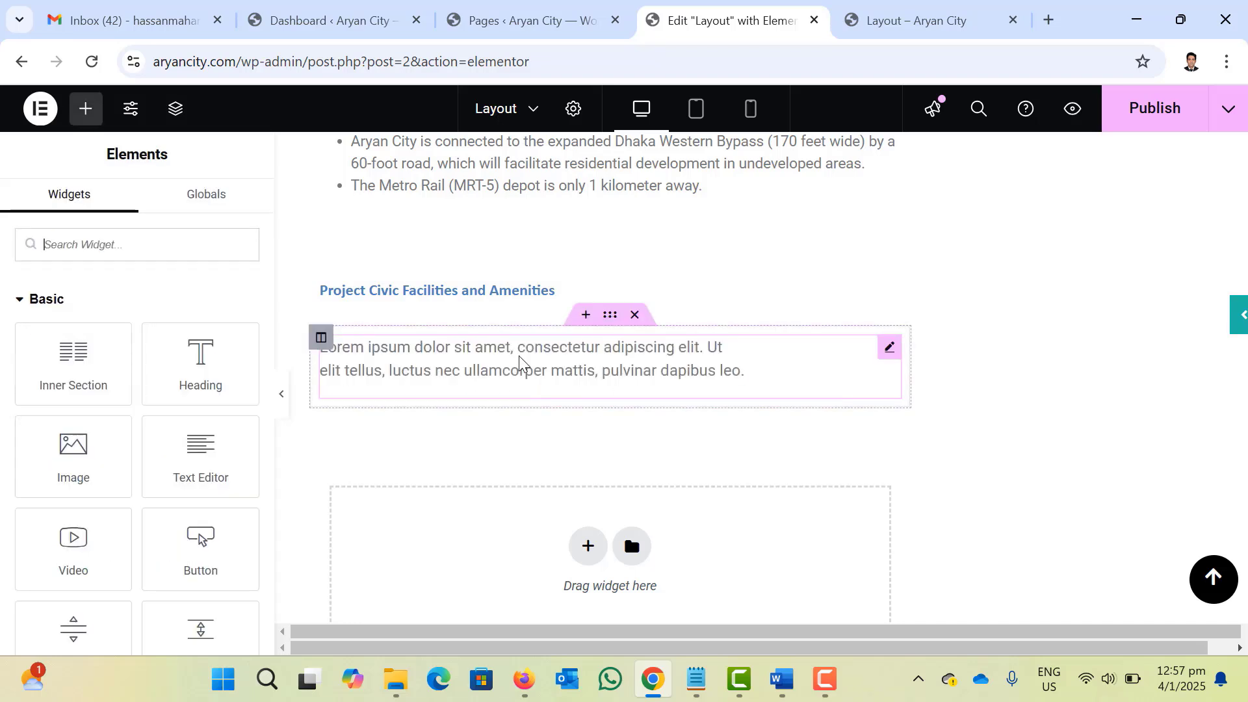
click(529, 362)
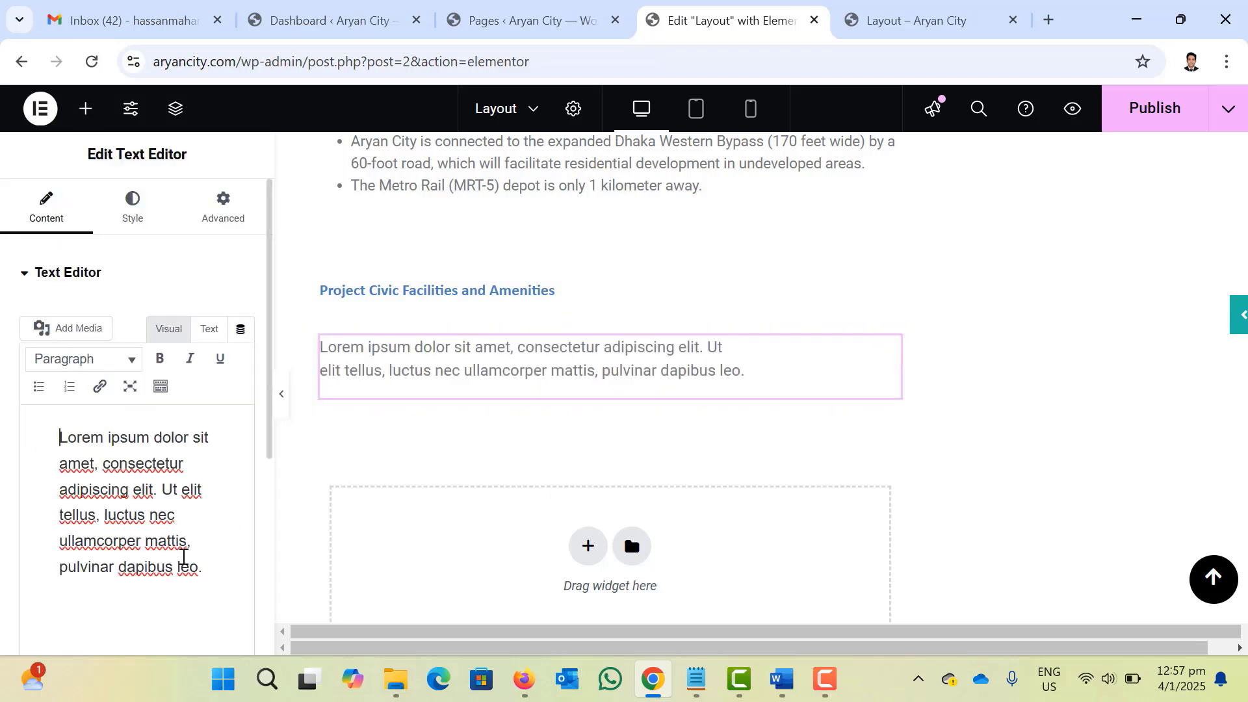
drag(182, 557, 2, 437)
key(BackSpace)
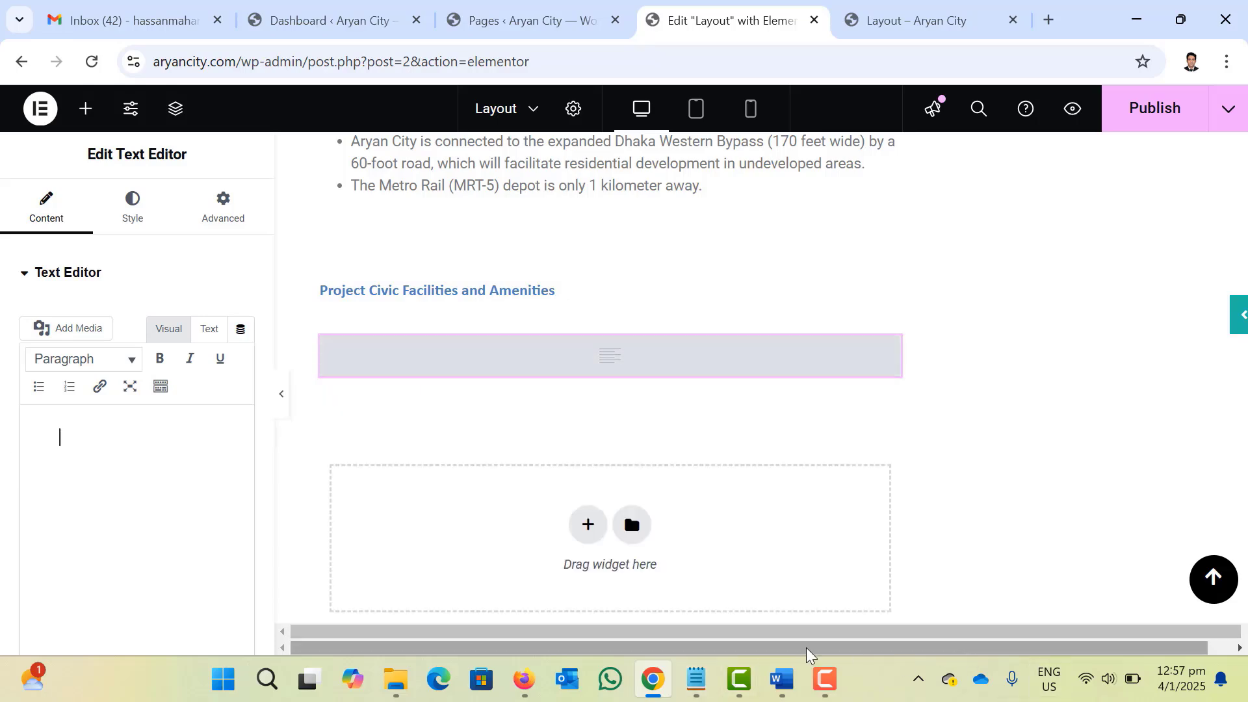
Copy the Lake, Educational Institutions and Mosque bullets from the Word brochure into the empty Text Editor widget and publish the page.
mouse_move(783, 680)
click(852, 613)
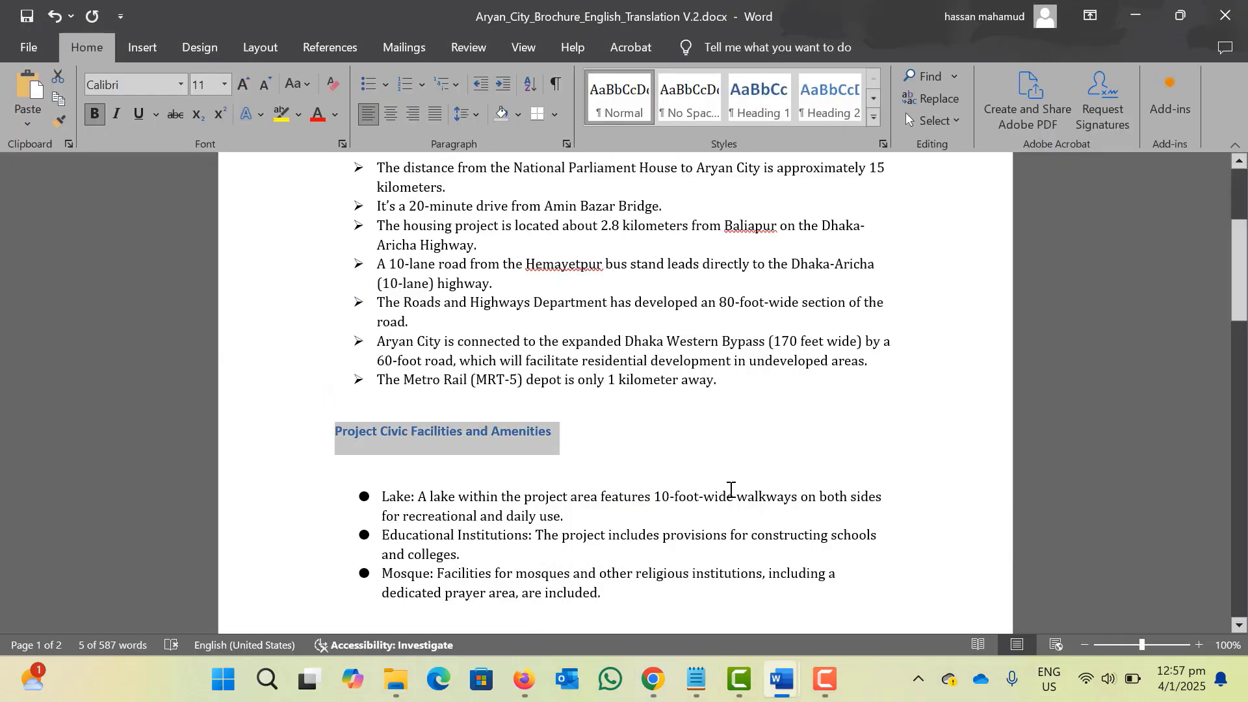
scroll(406, 414, down, 3)
drag(362, 393, 691, 518)
key(ctrl+c)
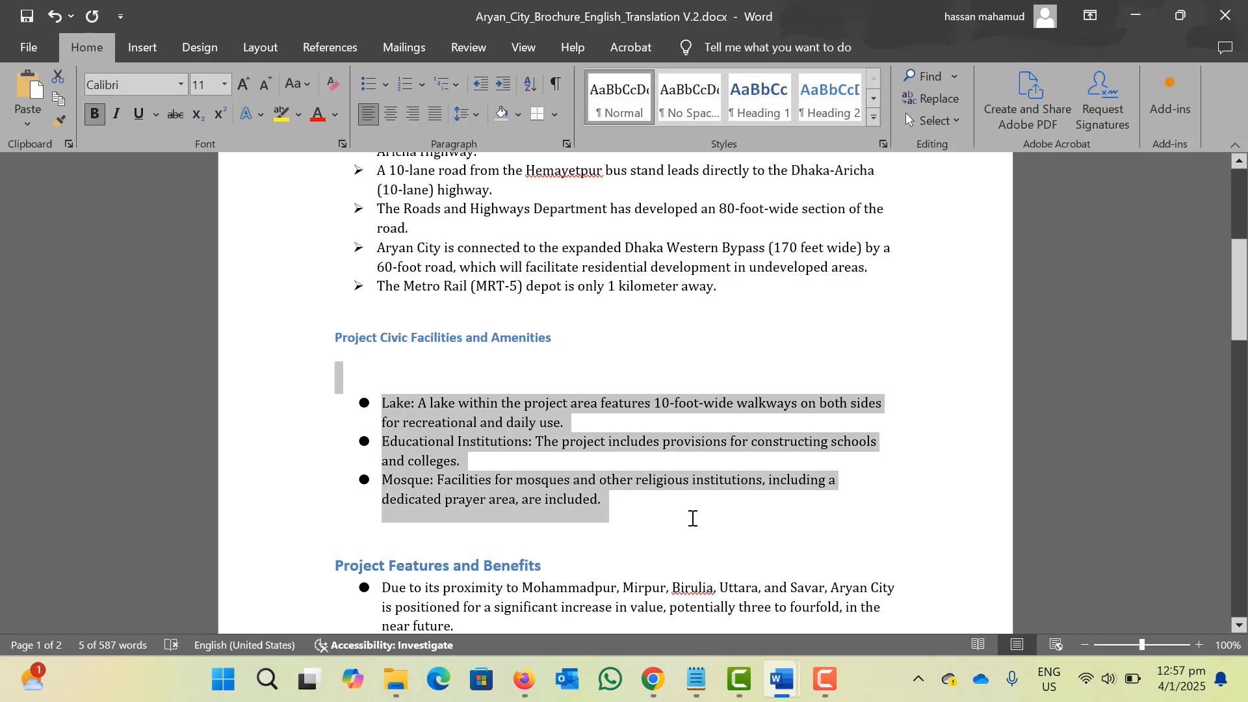
key(alt+Tab)
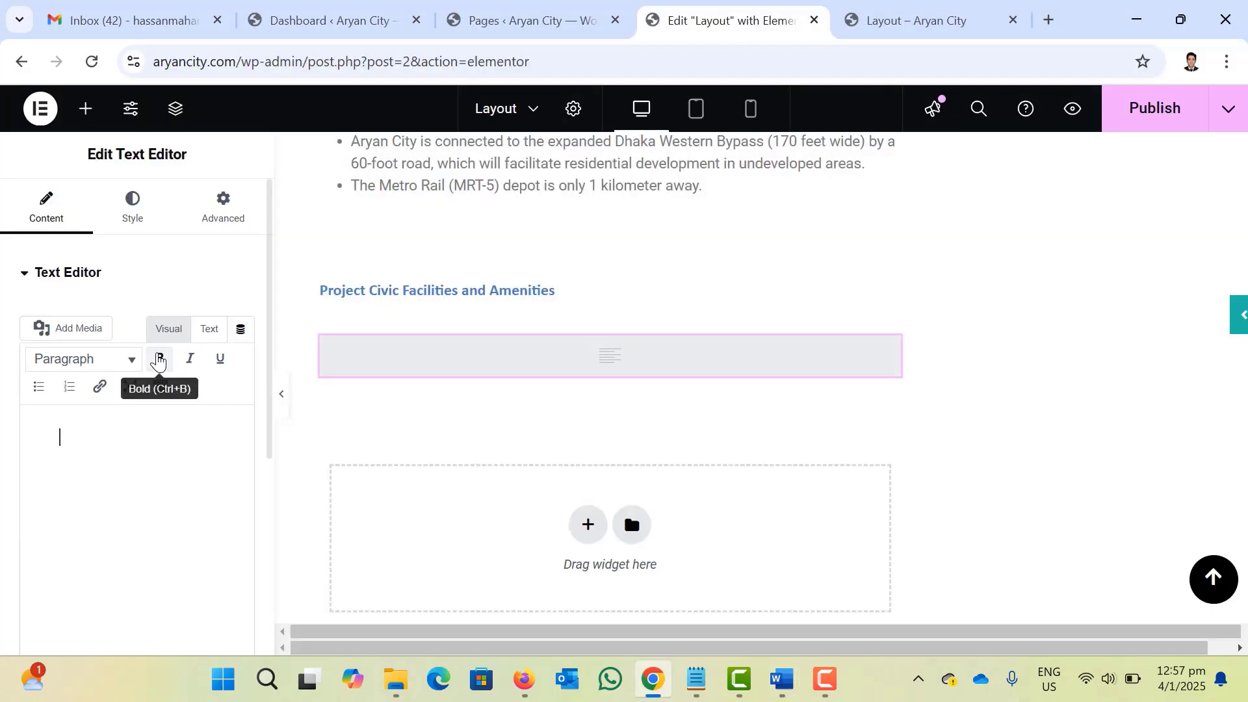
key(ctrl+v)
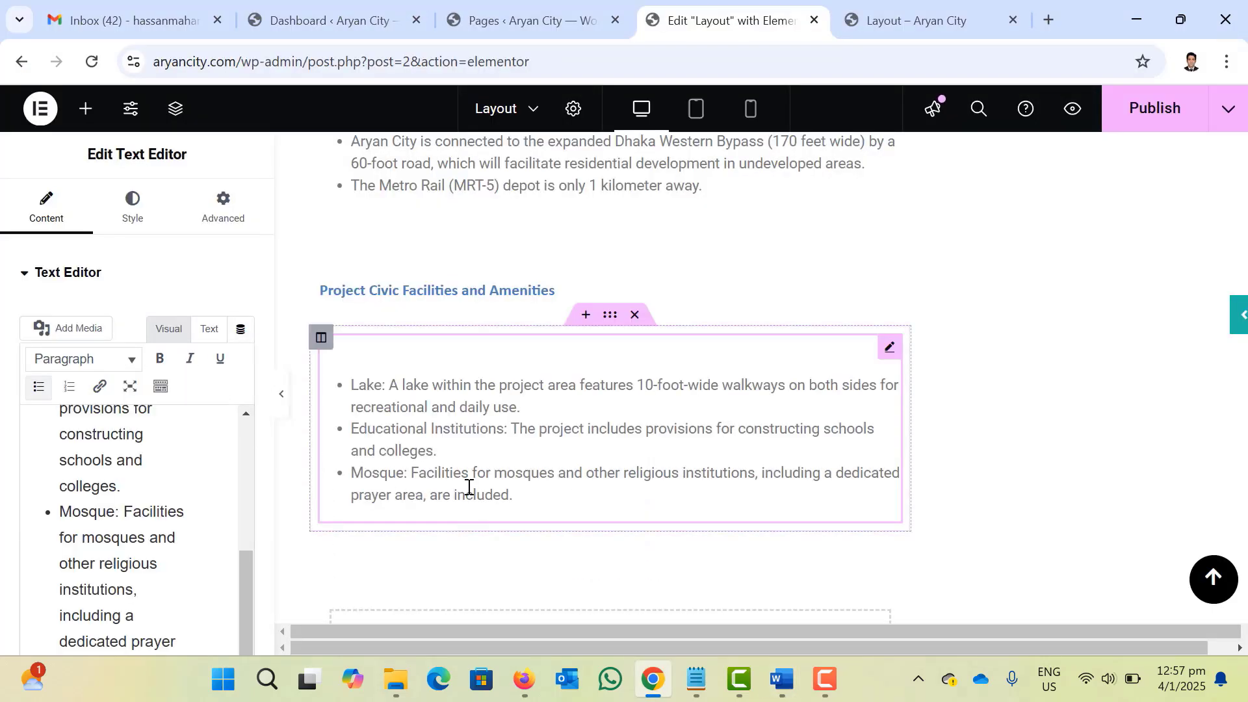
scroll(469, 486, down, 1)
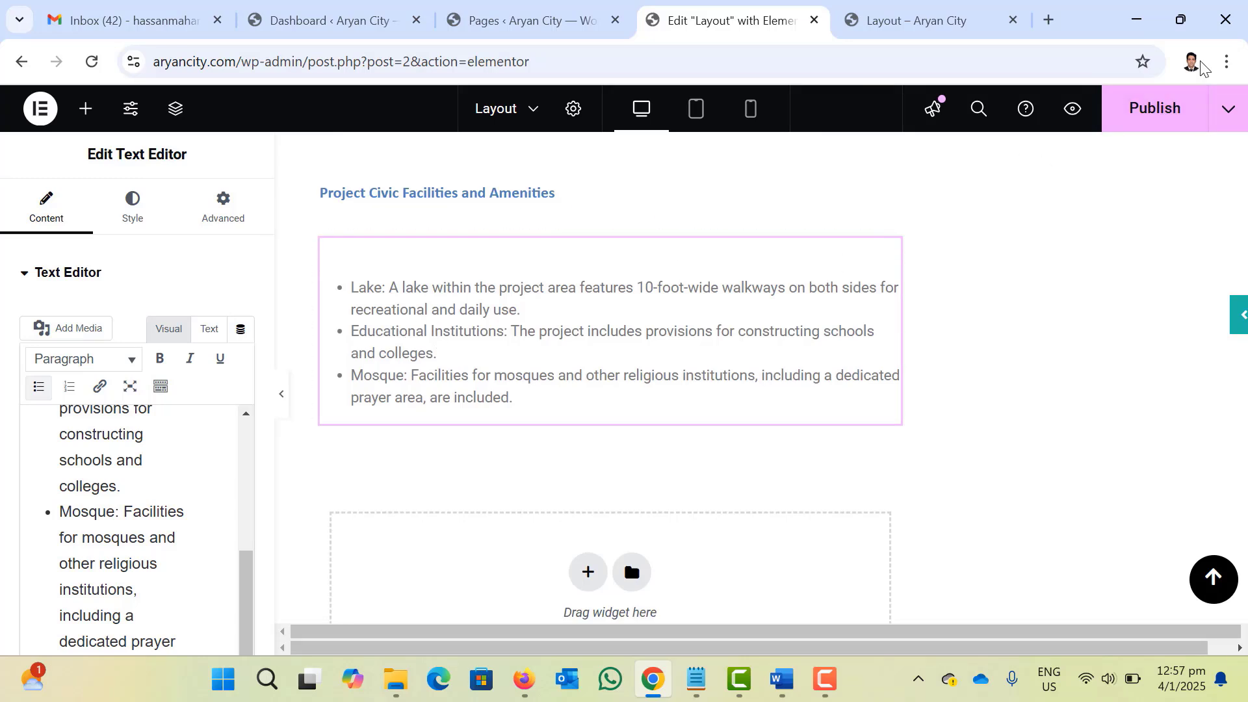
click(1156, 108)
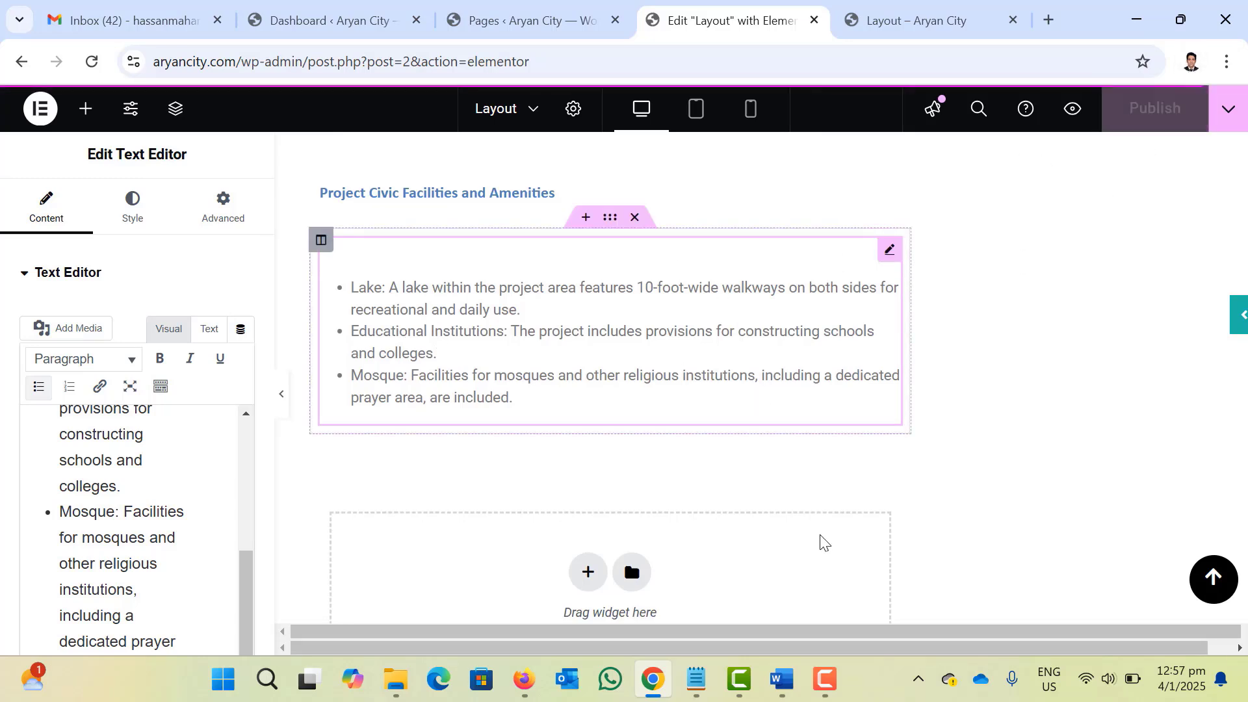
click(825, 680)
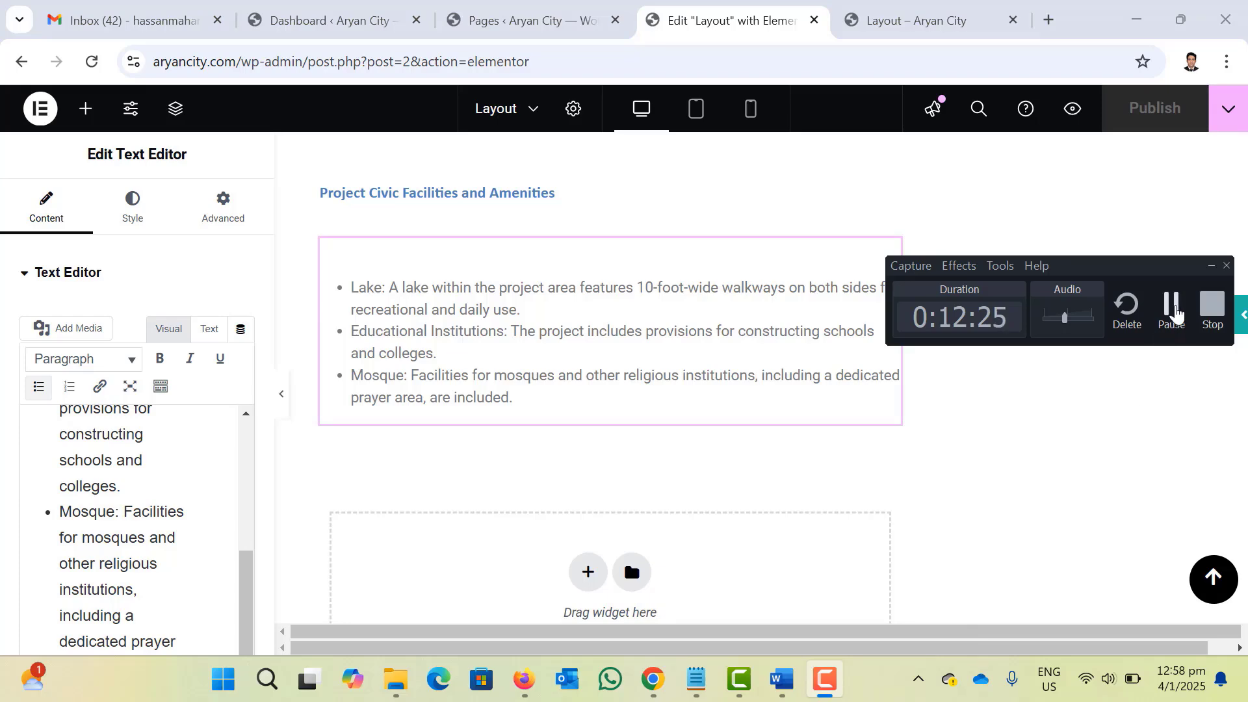
click(1176, 313)
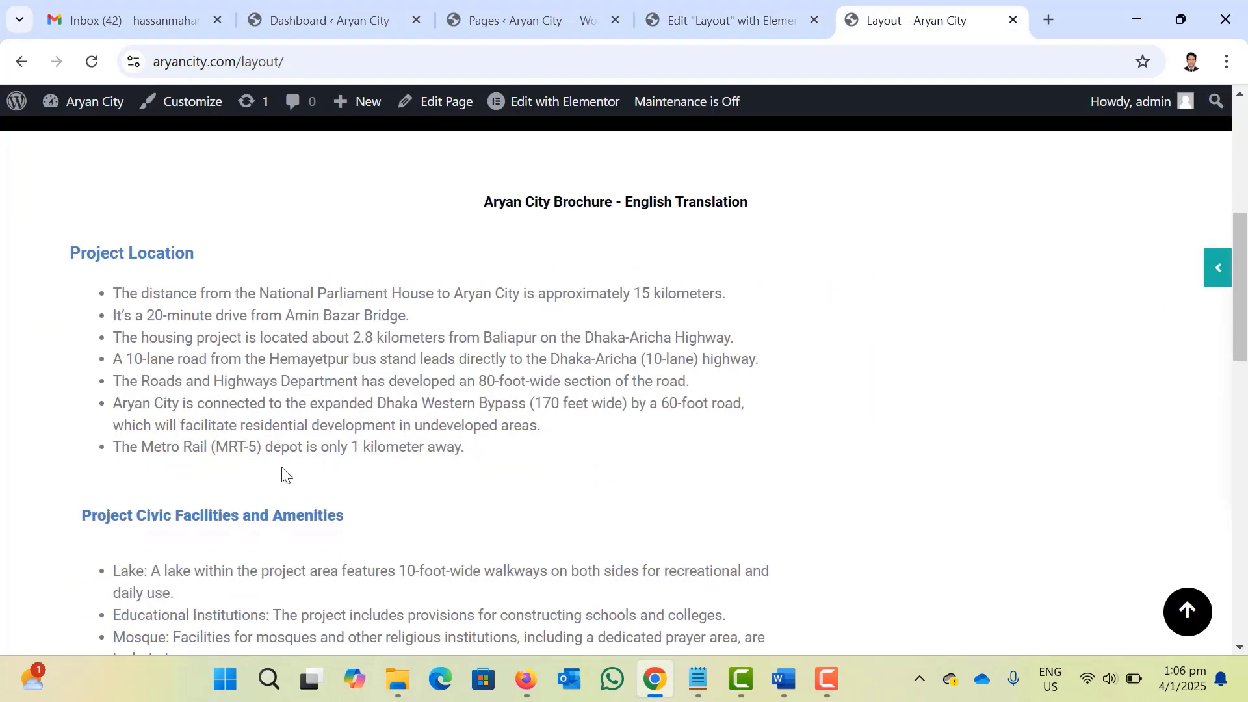
Review the headings and bullet lists on the live Layout page, from the brochure title through Plot Booking Terms and Conditions.
scroll(284, 474, down, 2)
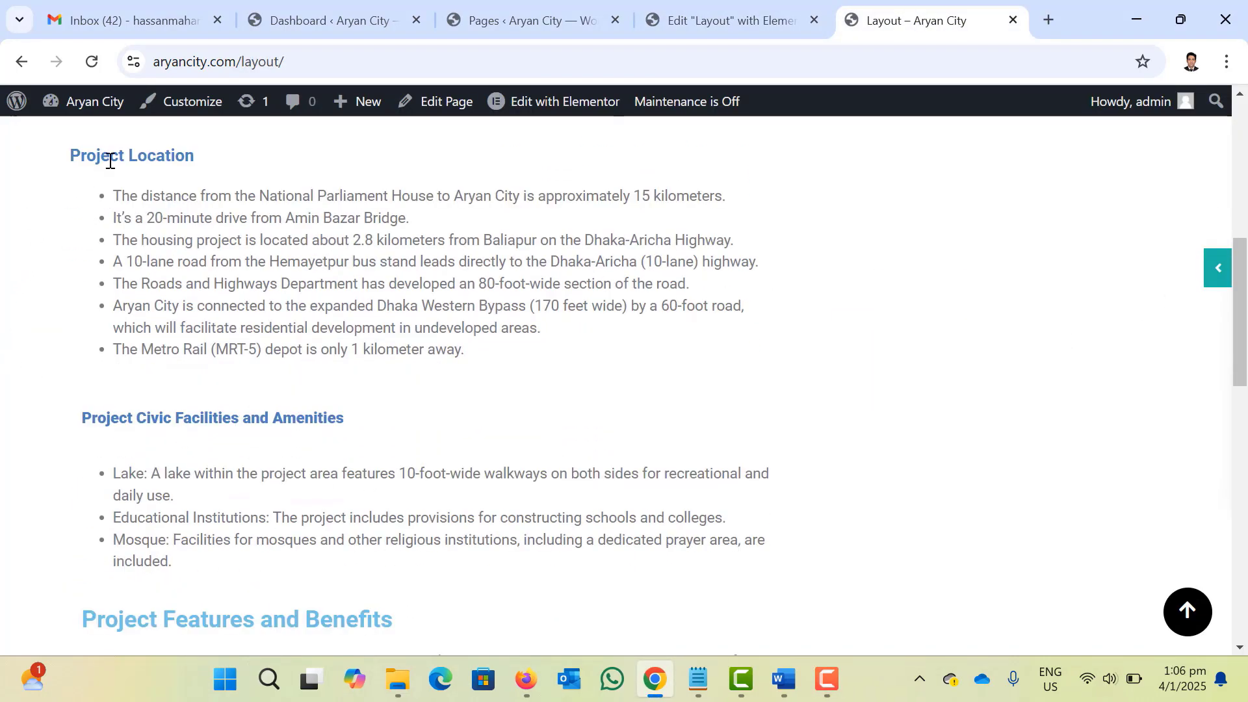
drag(110, 161, 234, 166)
scroll(255, 412, down, 15)
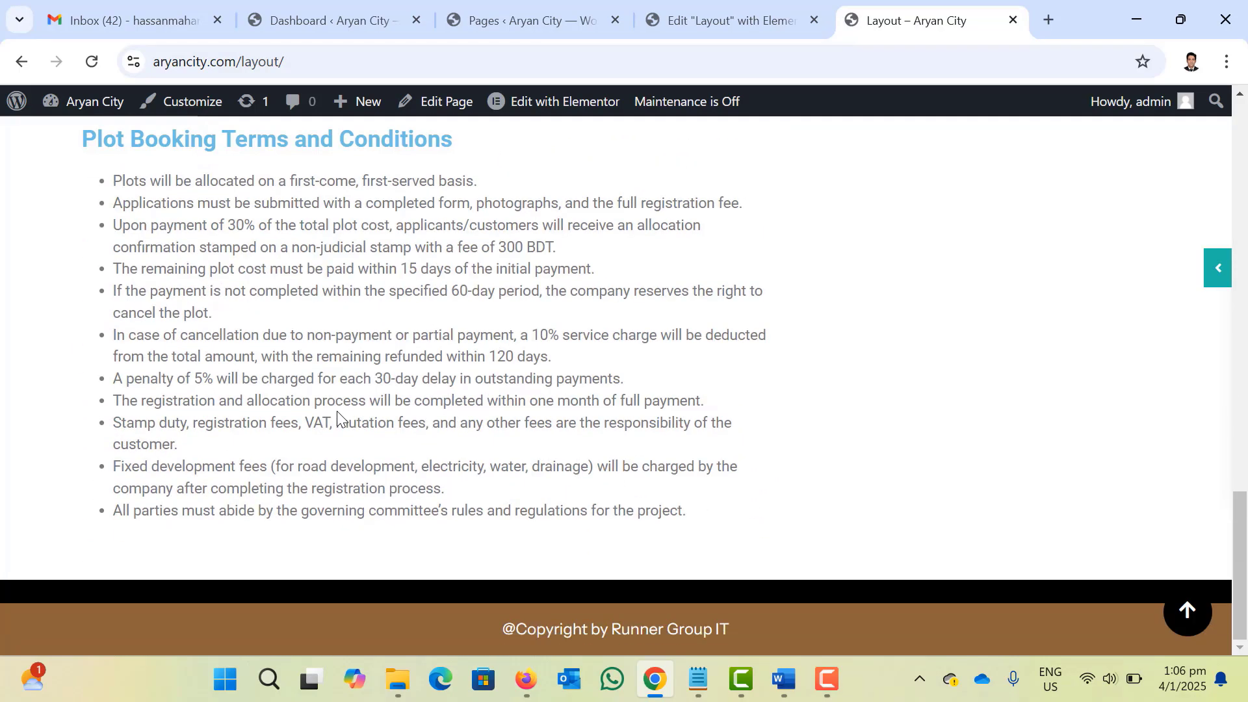
scroll(338, 420, up, 4)
scroll(132, 349, down, 1)
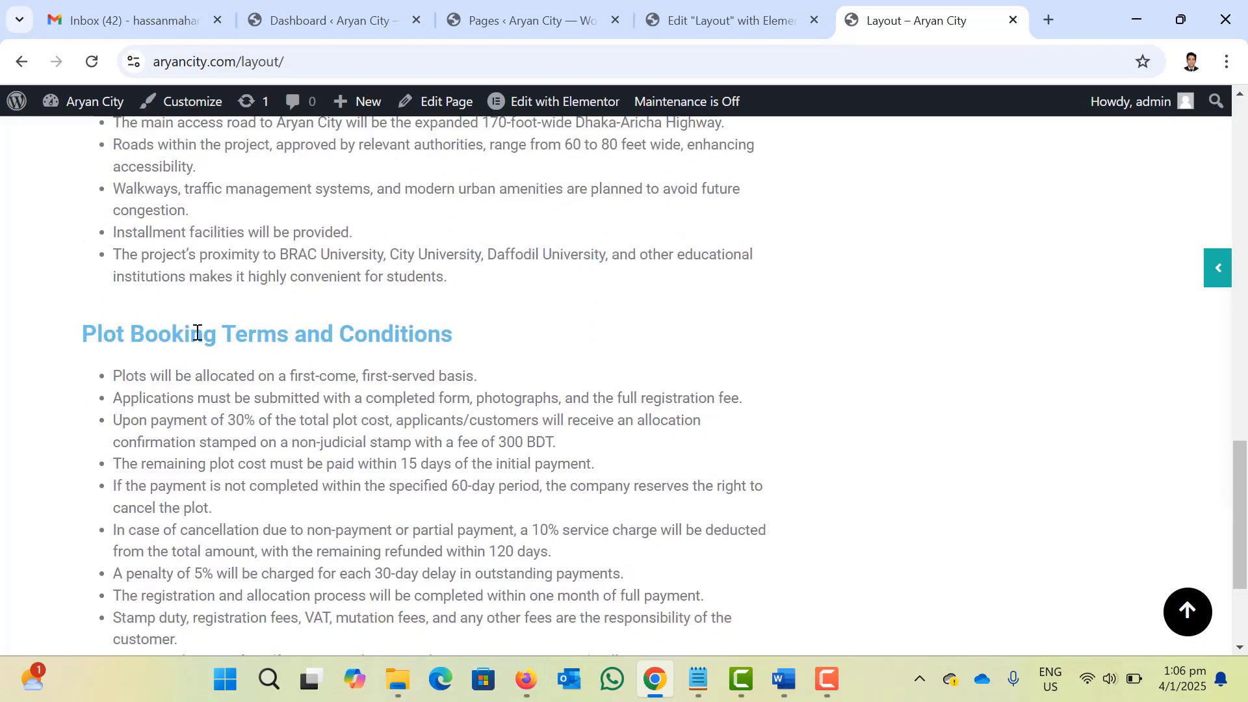
scroll(214, 350, up, 4)
scroll(247, 279, up, 1)
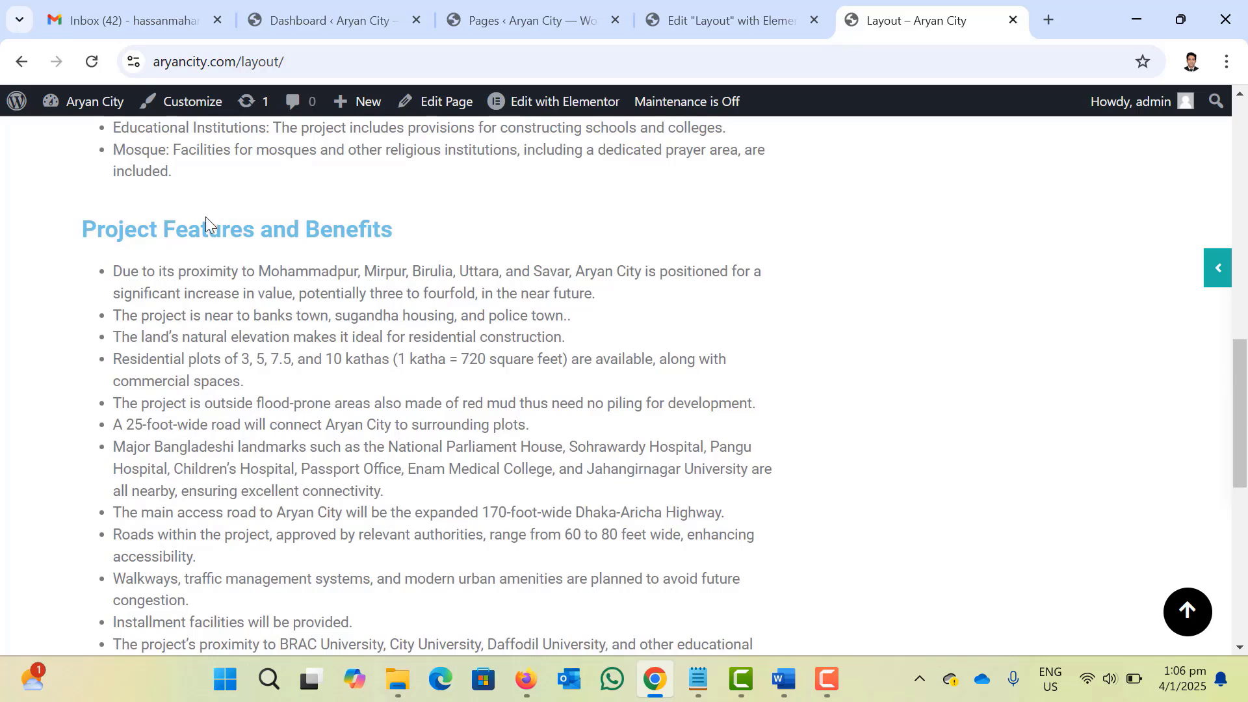
scroll(231, 274, up, 4)
scroll(221, 314, up, 4)
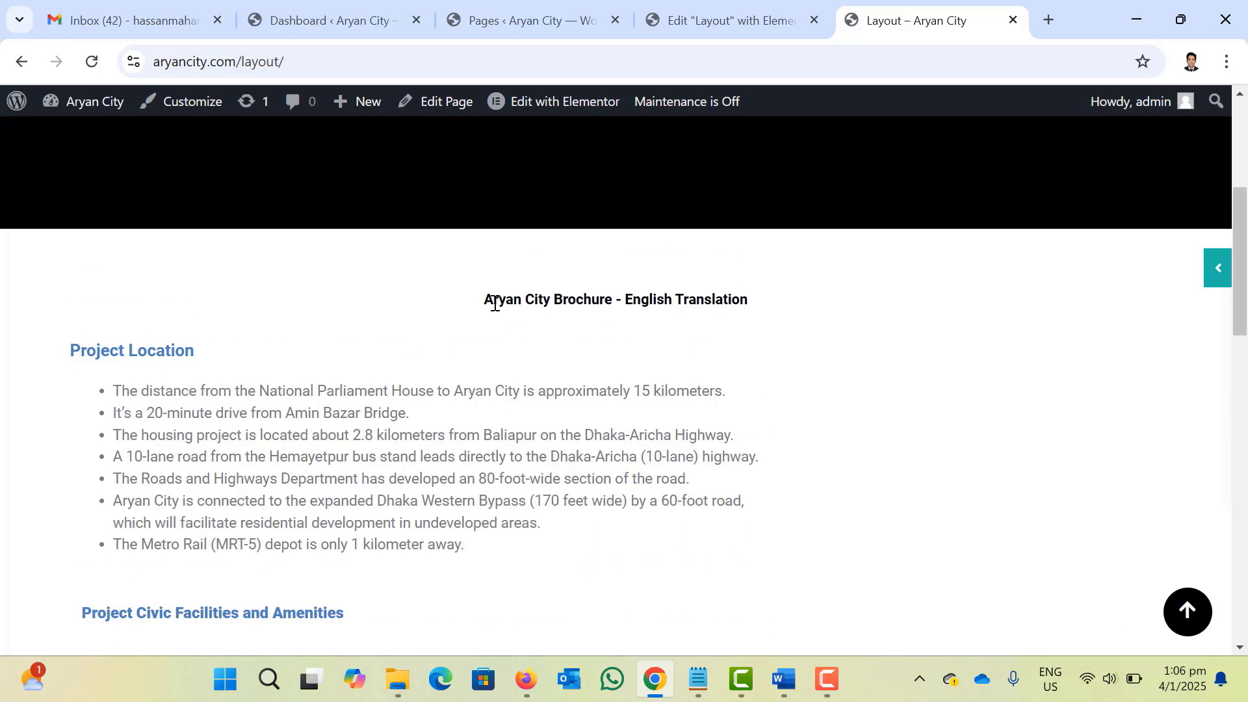
drag(477, 315, 787, 291)
scroll(699, 362, down, 4)
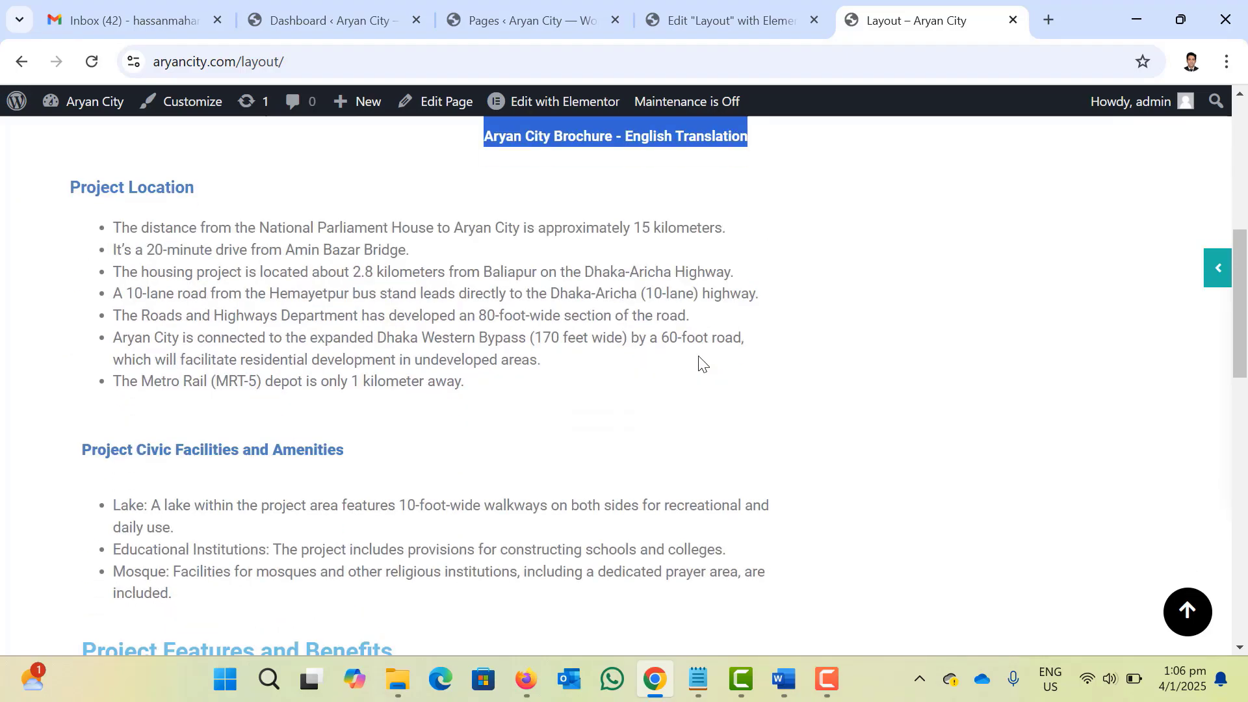
scroll(530, 401, down, 8)
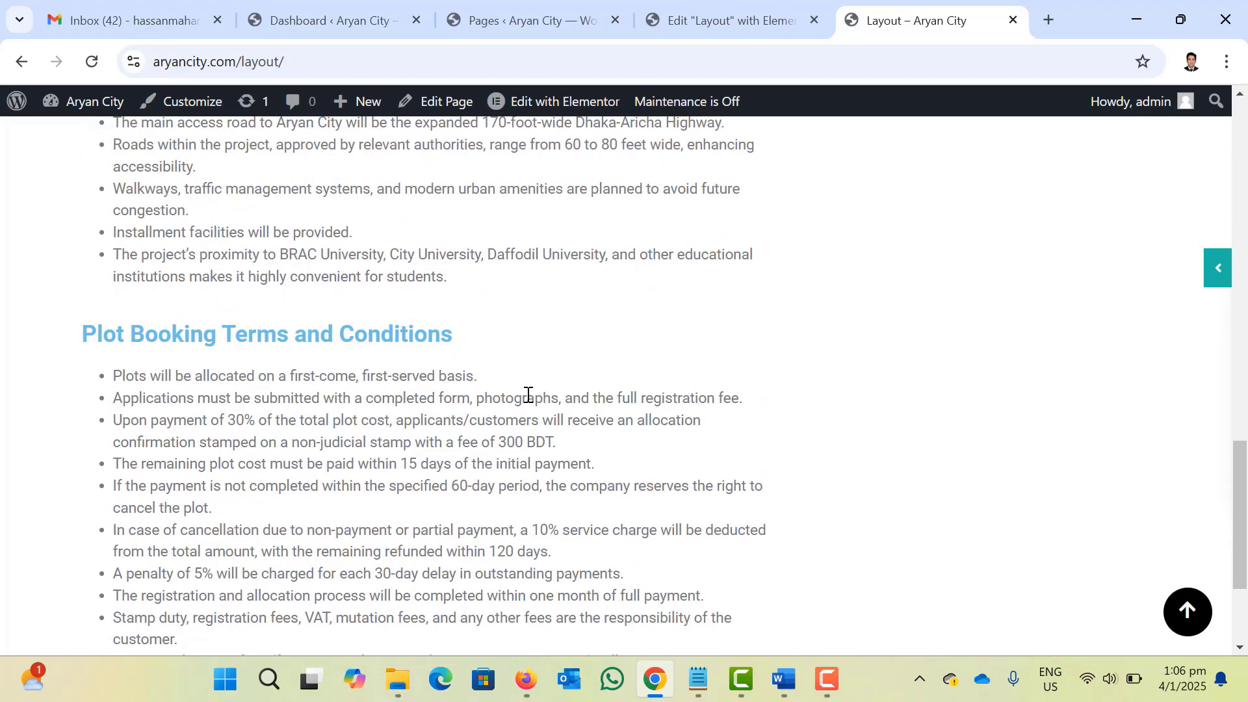
Return to the Layout page's Elementor editor and examine the headings from Project Location to Plot Booking Terms and Conditions.
scroll(528, 395, down, 3)
scroll(528, 395, up, 4)
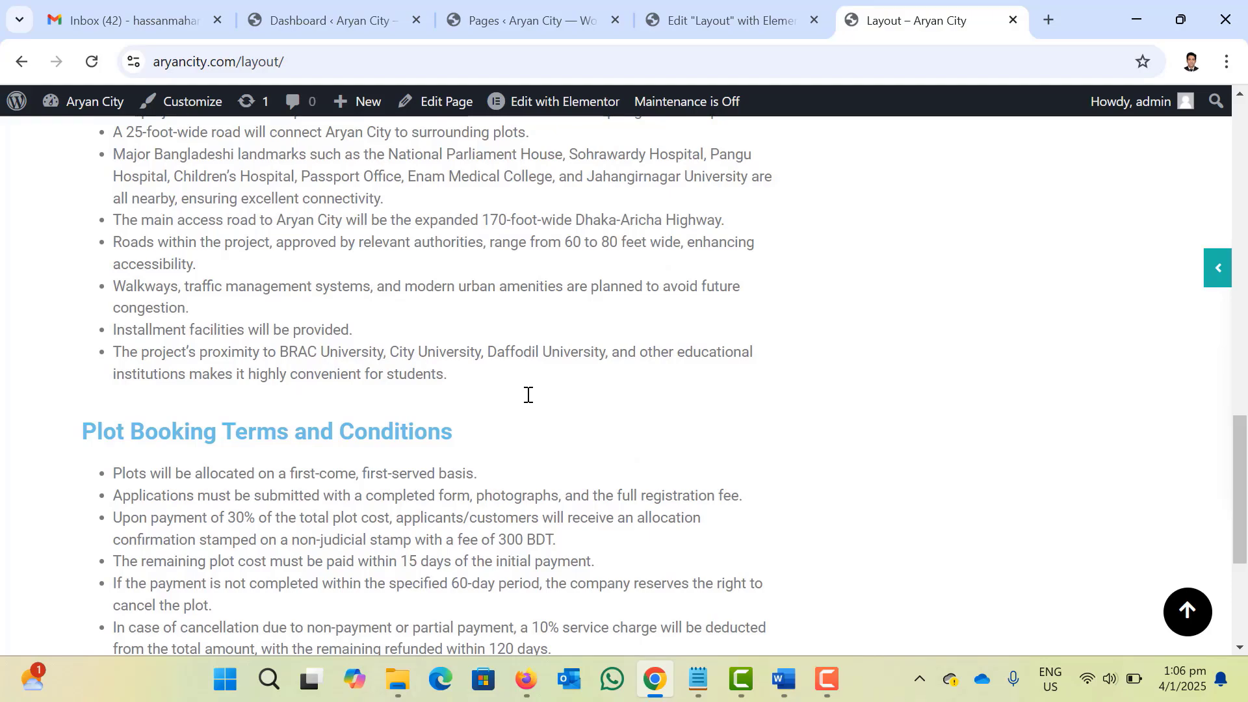
scroll(527, 397, up, 5)
click(699, 23)
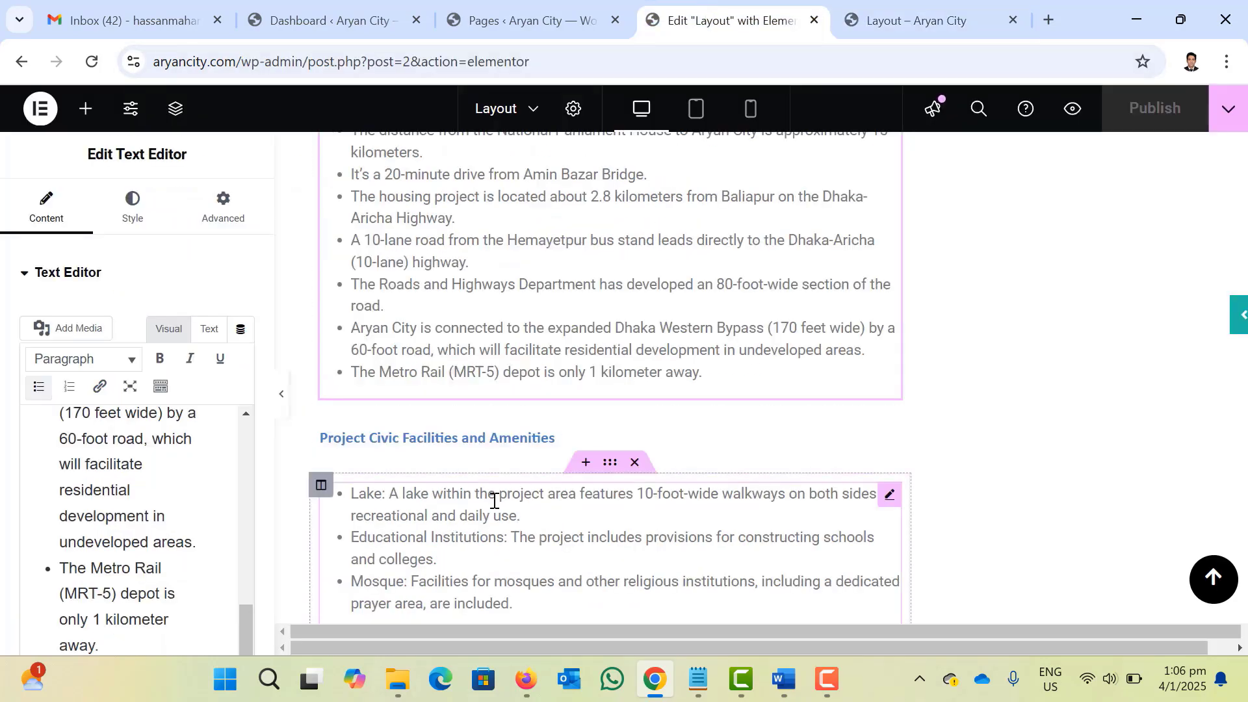
scroll(494, 501, down, 5)
scroll(494, 501, down, 10)
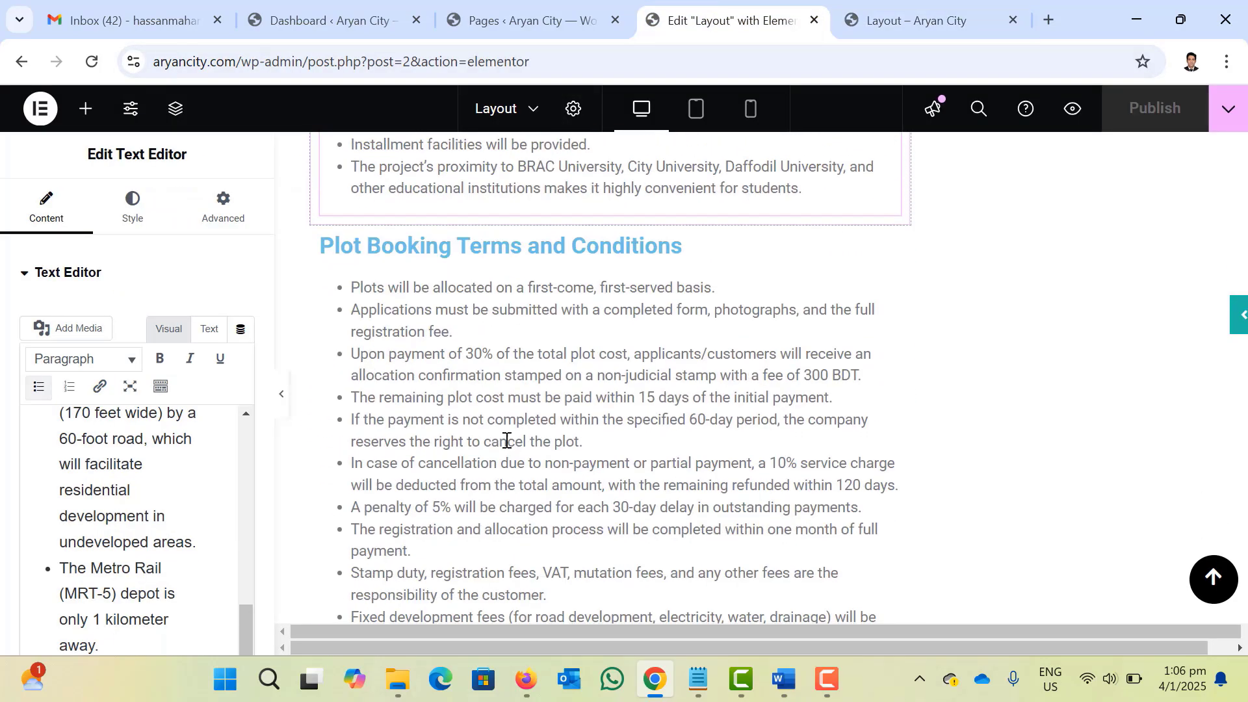
click(493, 251)
scroll(588, 410, up, 15)
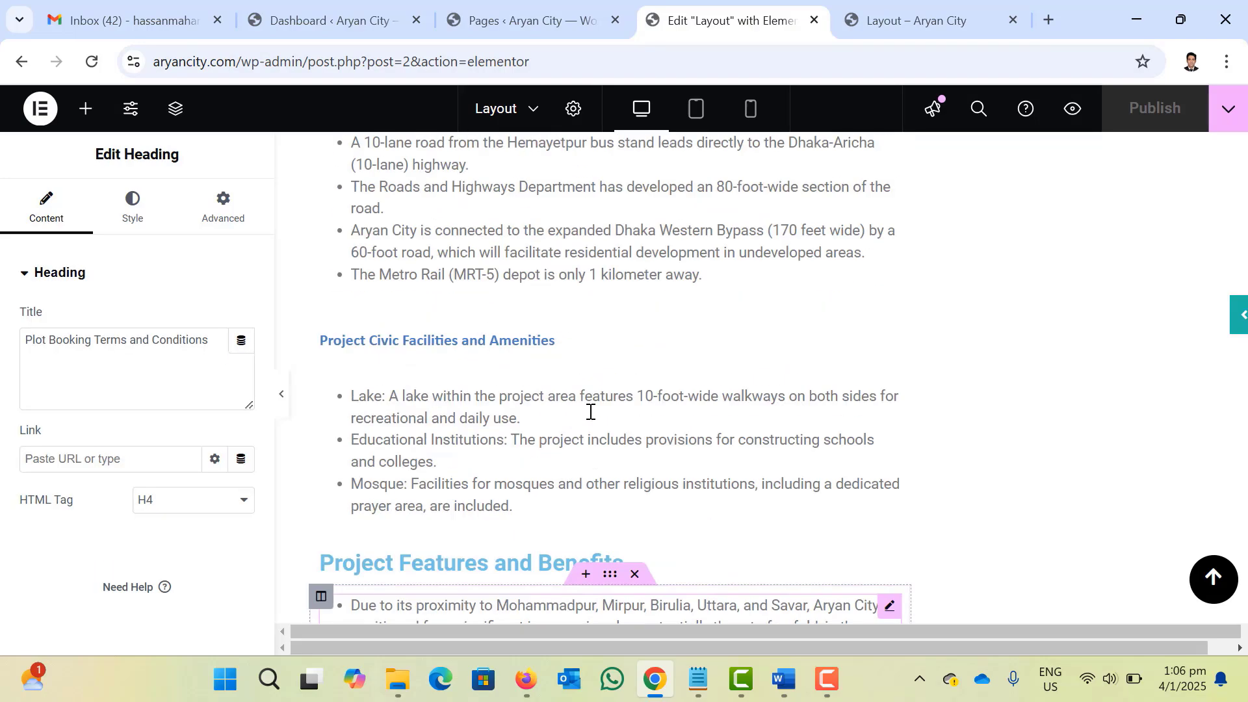
scroll(556, 520, down, 9)
scroll(358, 416, up, 3)
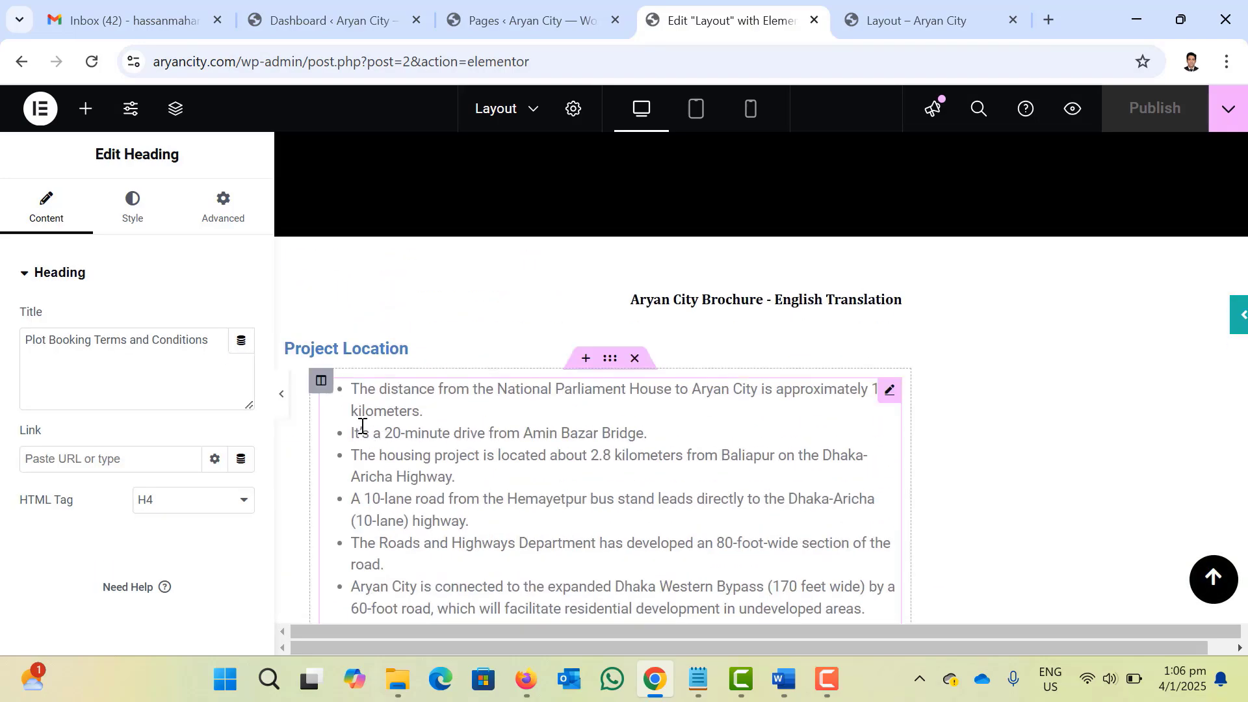
Check the heading settings of Project Location and the brochure title, choosing H1 as the title's HTML tag.
click(347, 350)
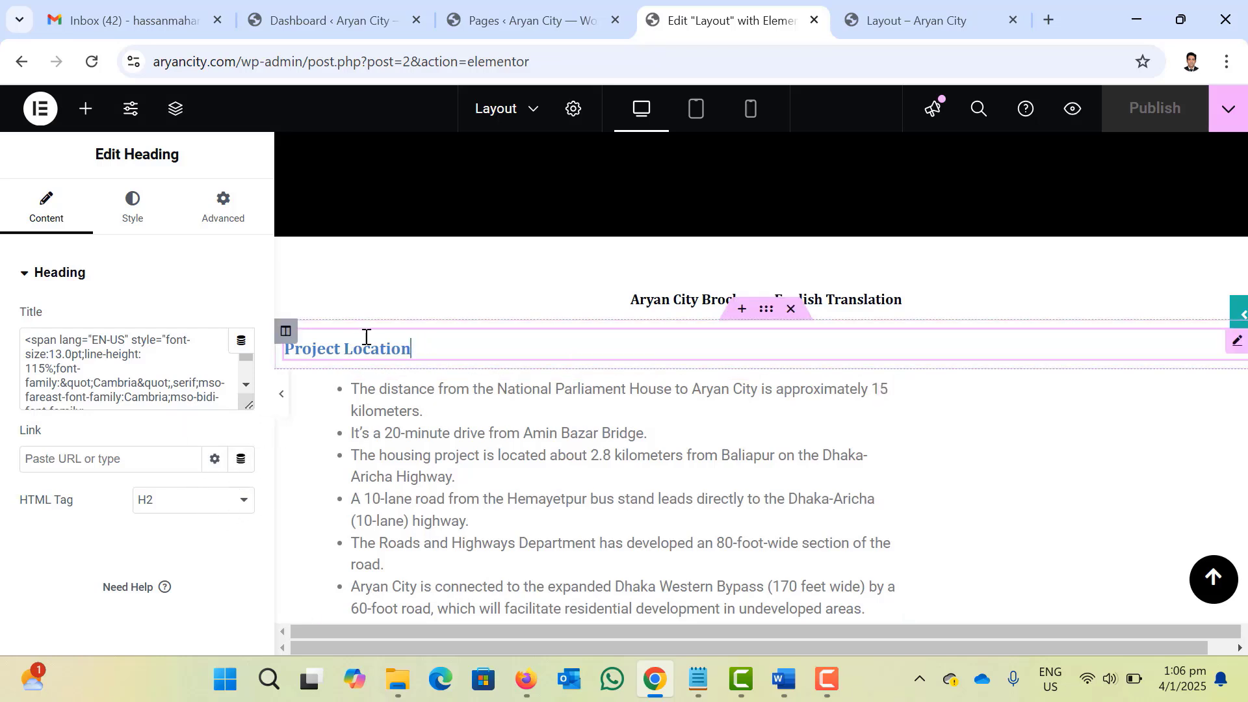
drag(413, 349, 286, 329)
click(688, 299)
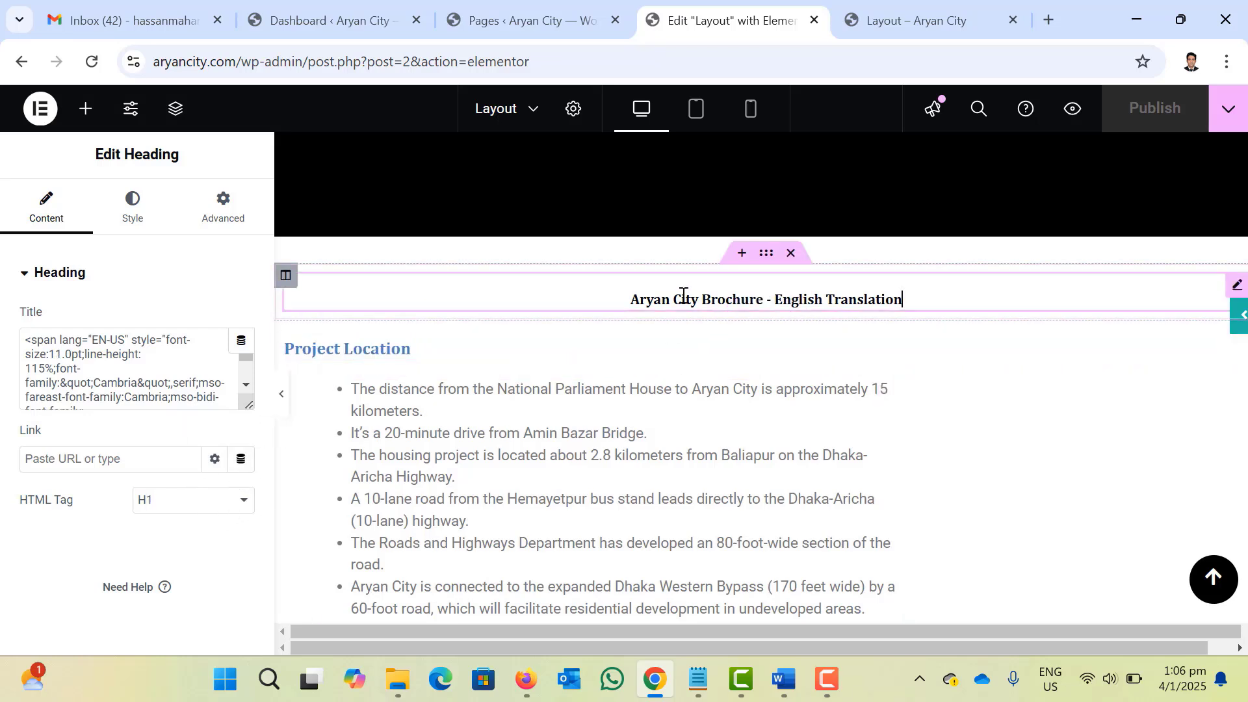
click(231, 509)
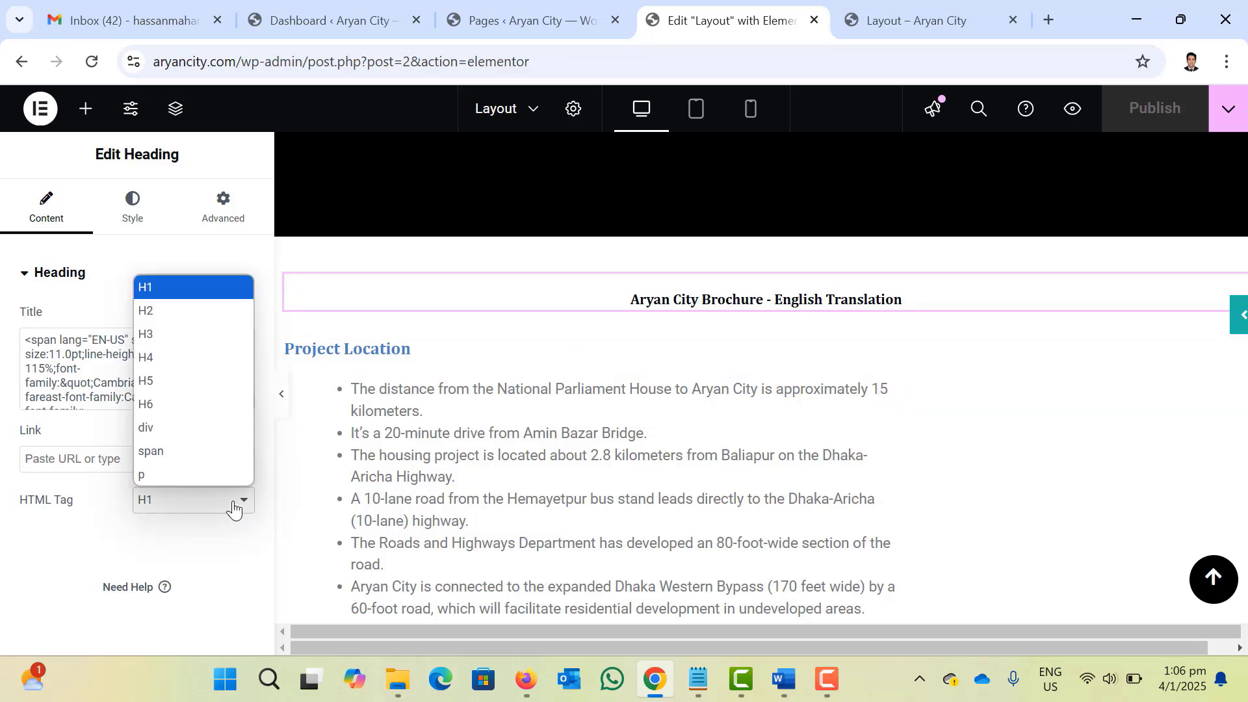
click(195, 295)
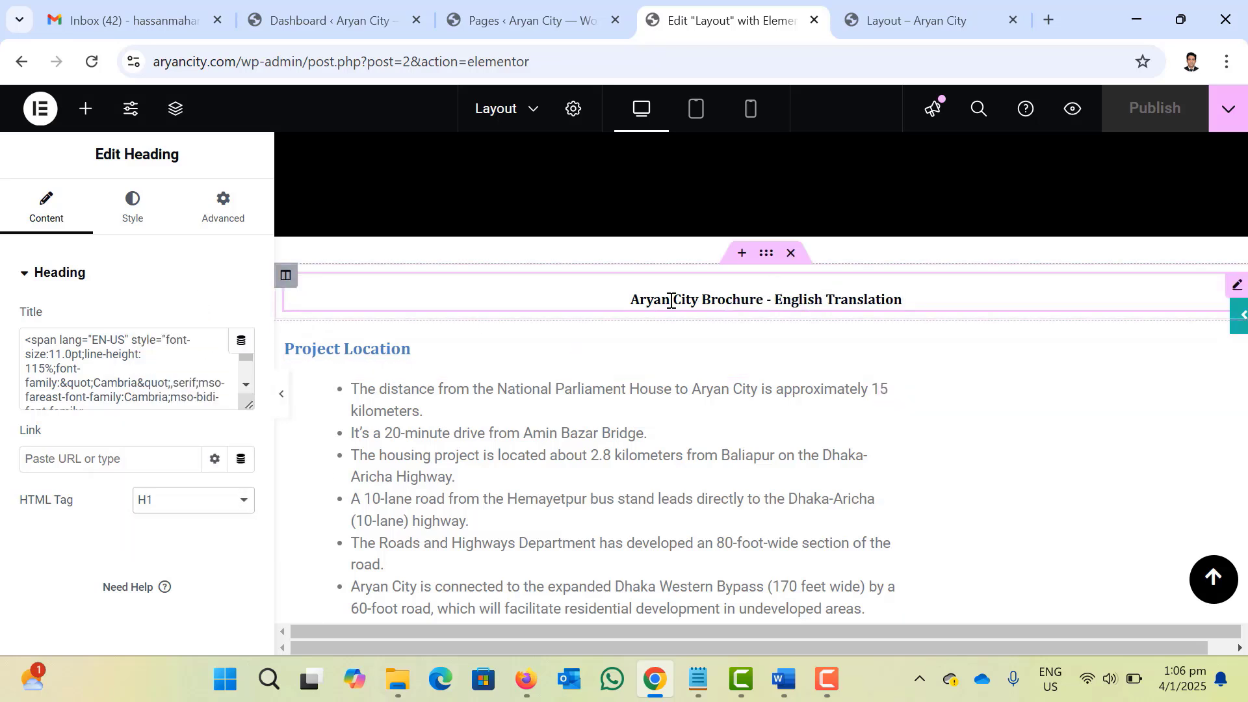
scroll(668, 435, down, 6)
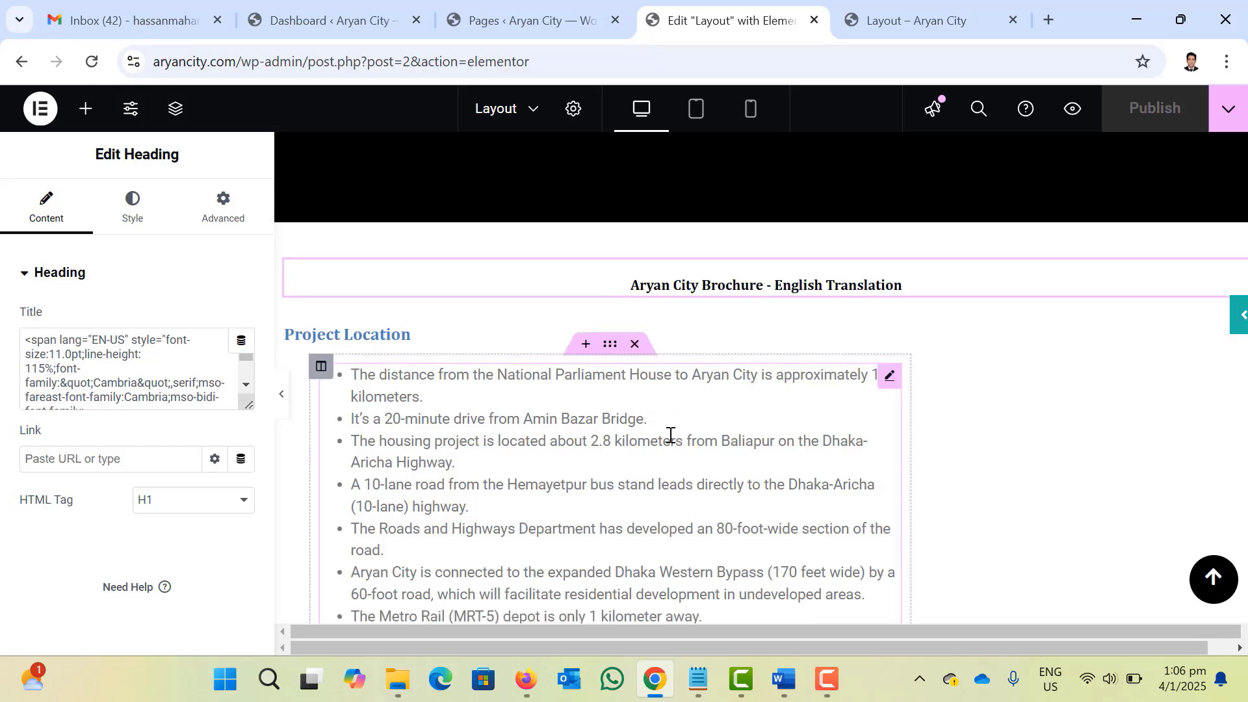
Set the text color of the Project Features and Benefits heading to near-black #000A0EF2.
click(472, 536)
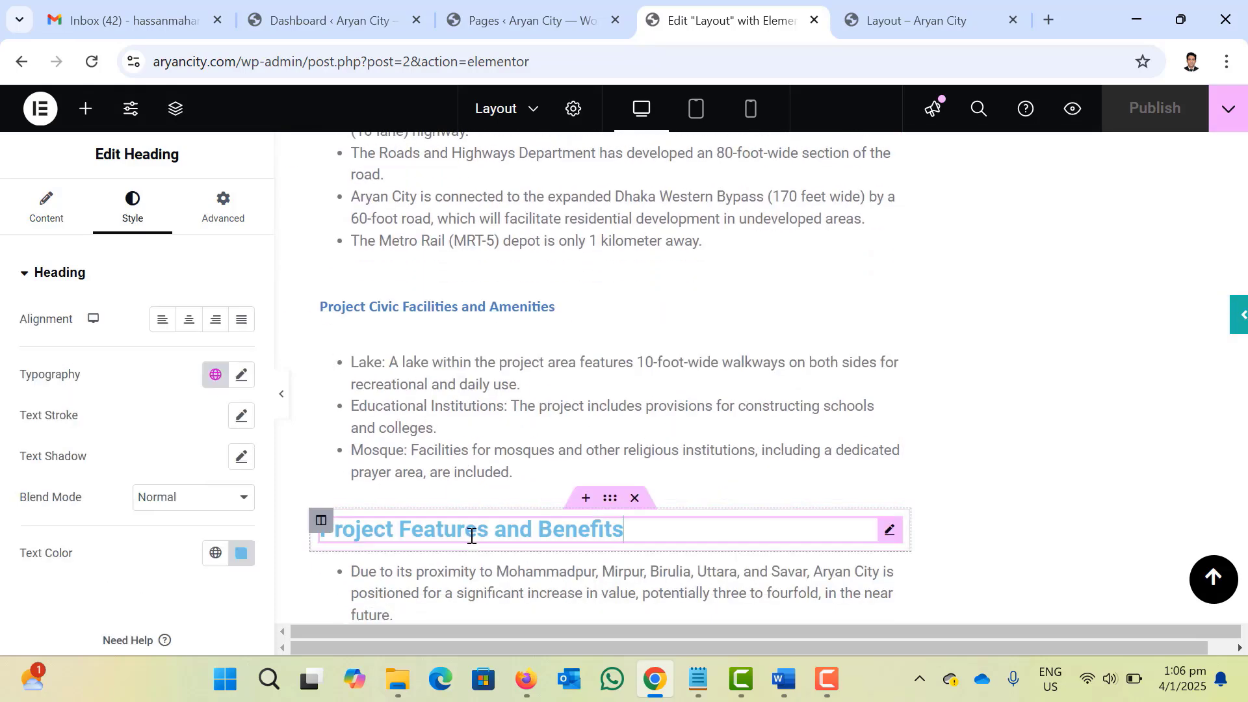
scroll(634, 523, up, 7)
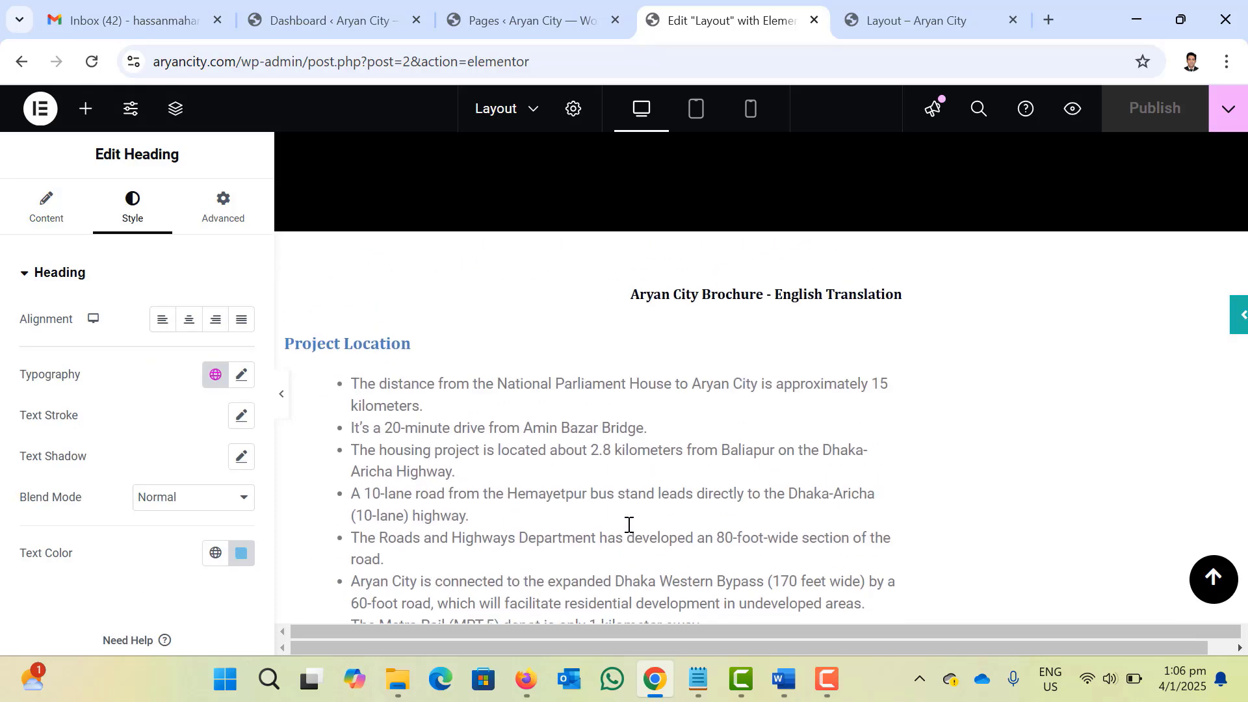
scroll(455, 323, down, 2)
scroll(401, 449, down, 9)
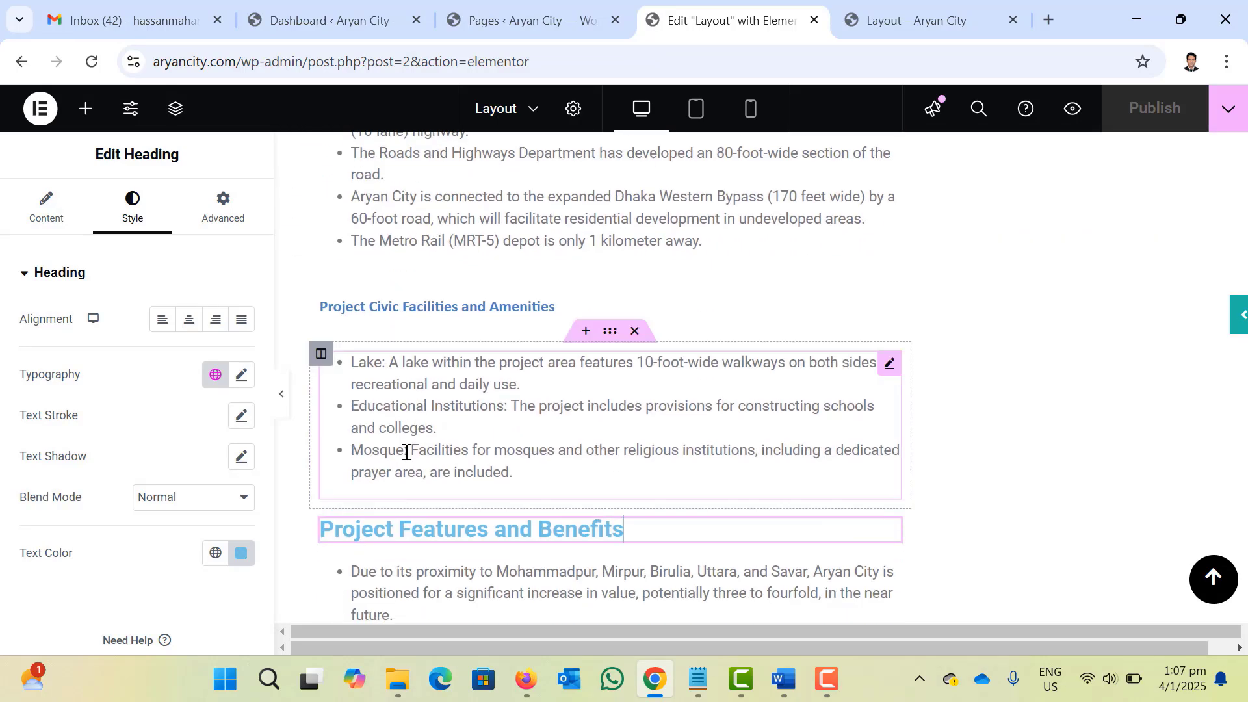
drag(658, 242, 312, 235)
click(241, 556)
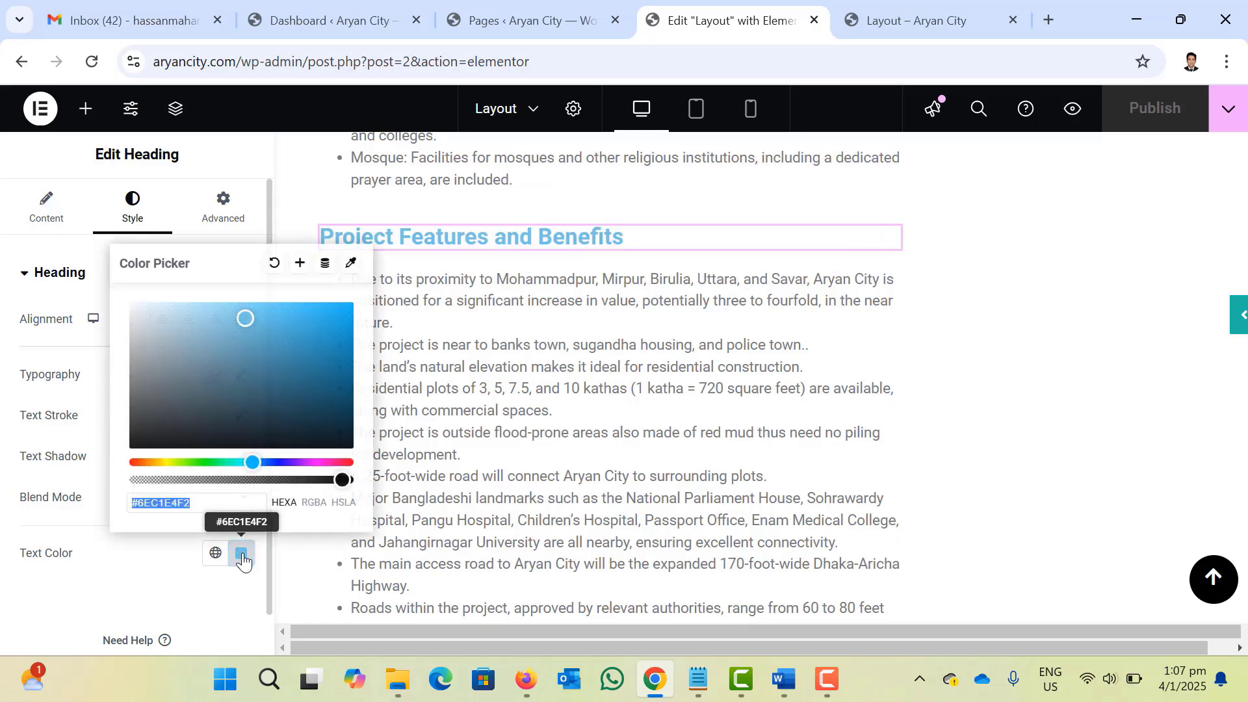
click(346, 441)
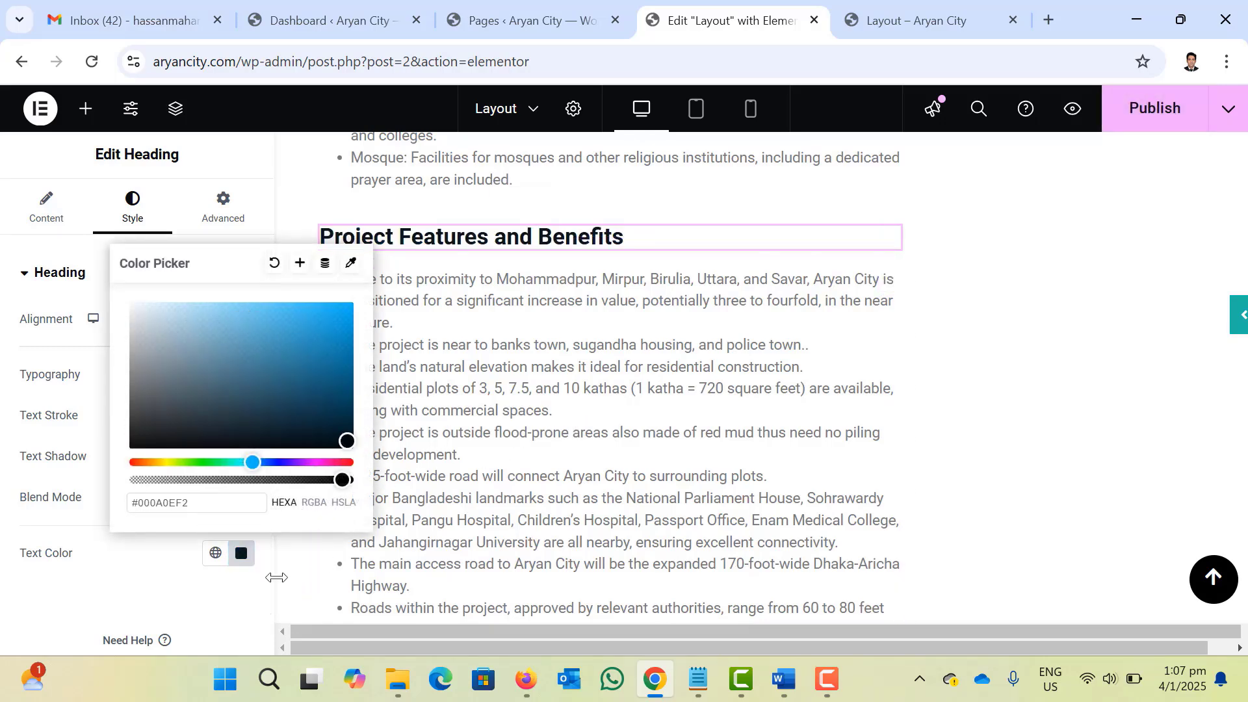
click(494, 481)
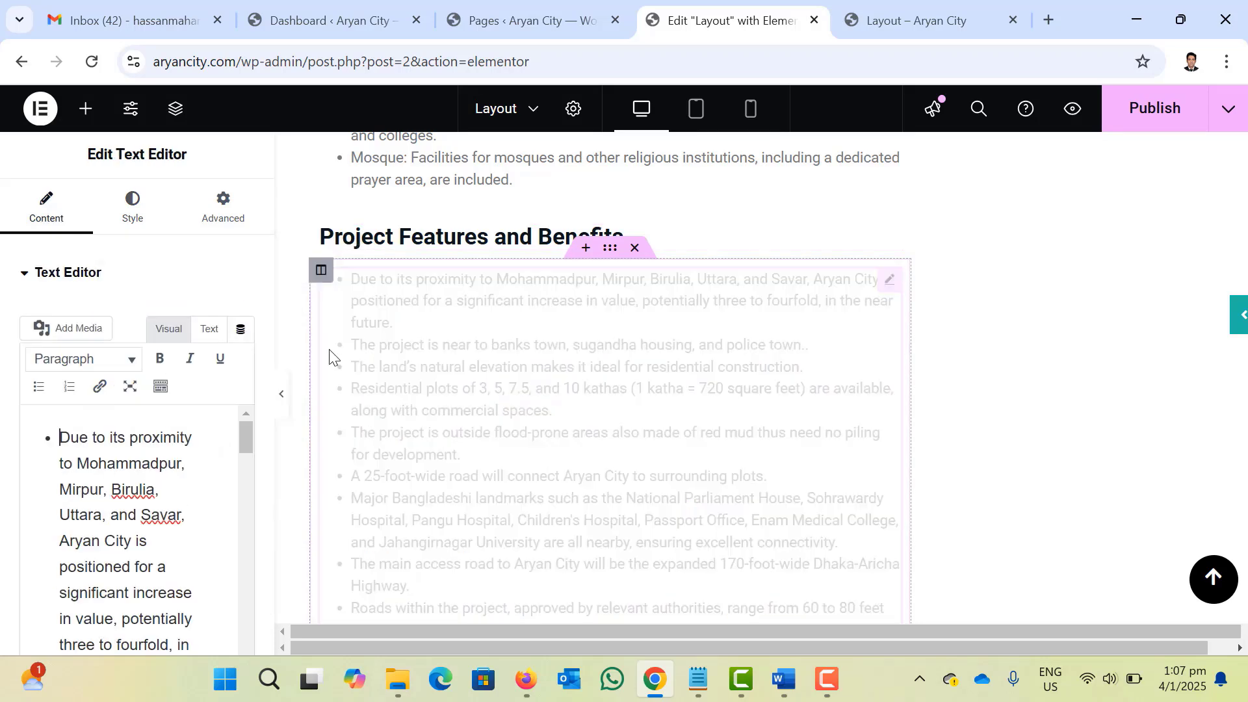
Check the Project Civic Facilities and Amenities heading and set the Plot Booking Terms and Conditions heading's text color to black.
scroll(620, 390, up, 3)
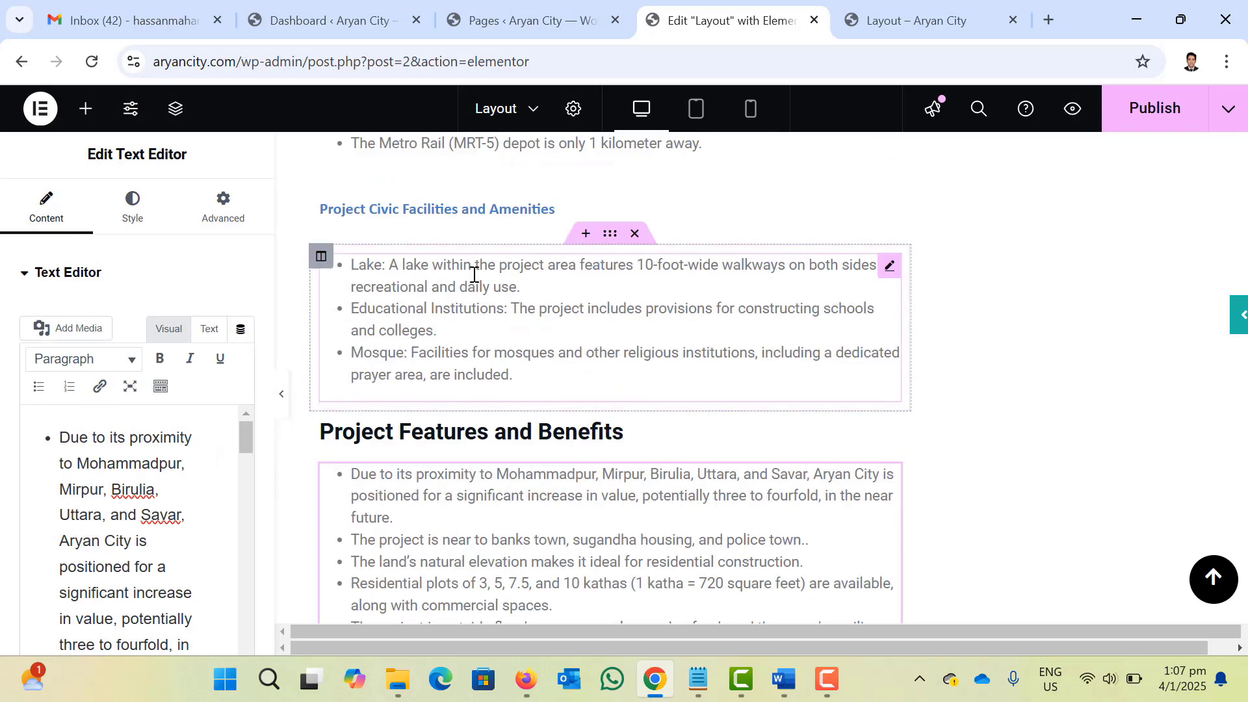
click(471, 208)
triple_click(587, 206)
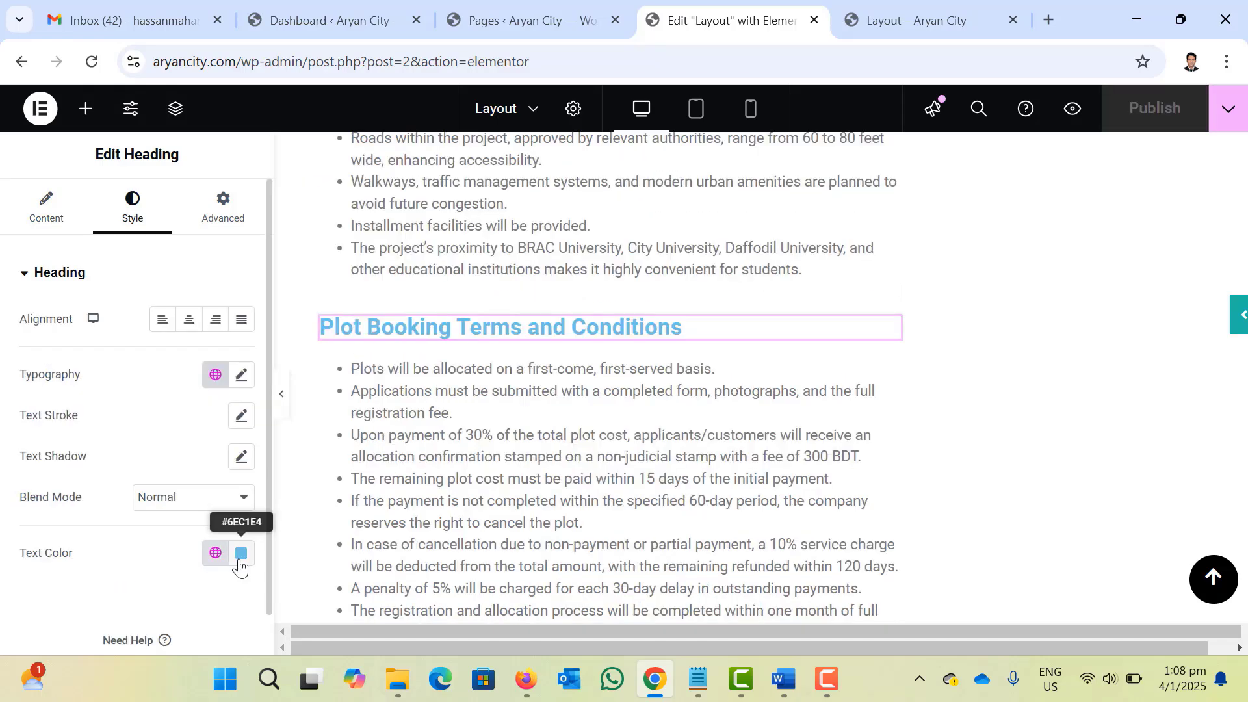
click(241, 553)
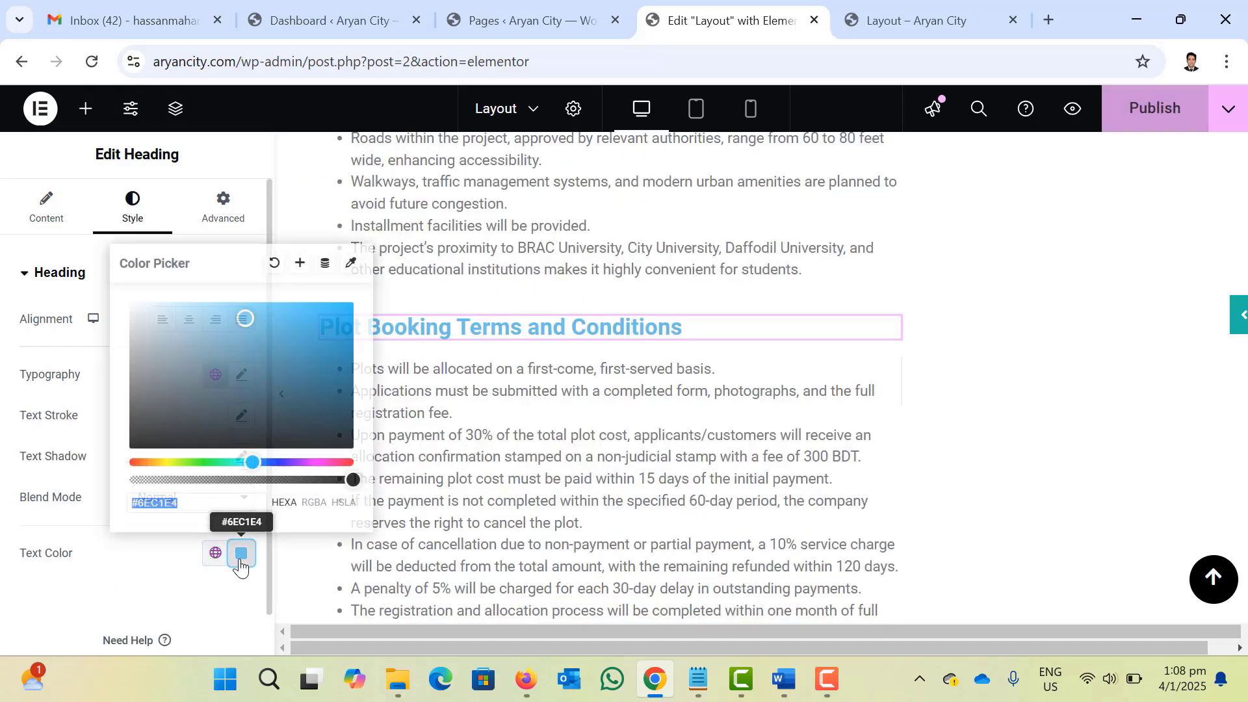
click(322, 439)
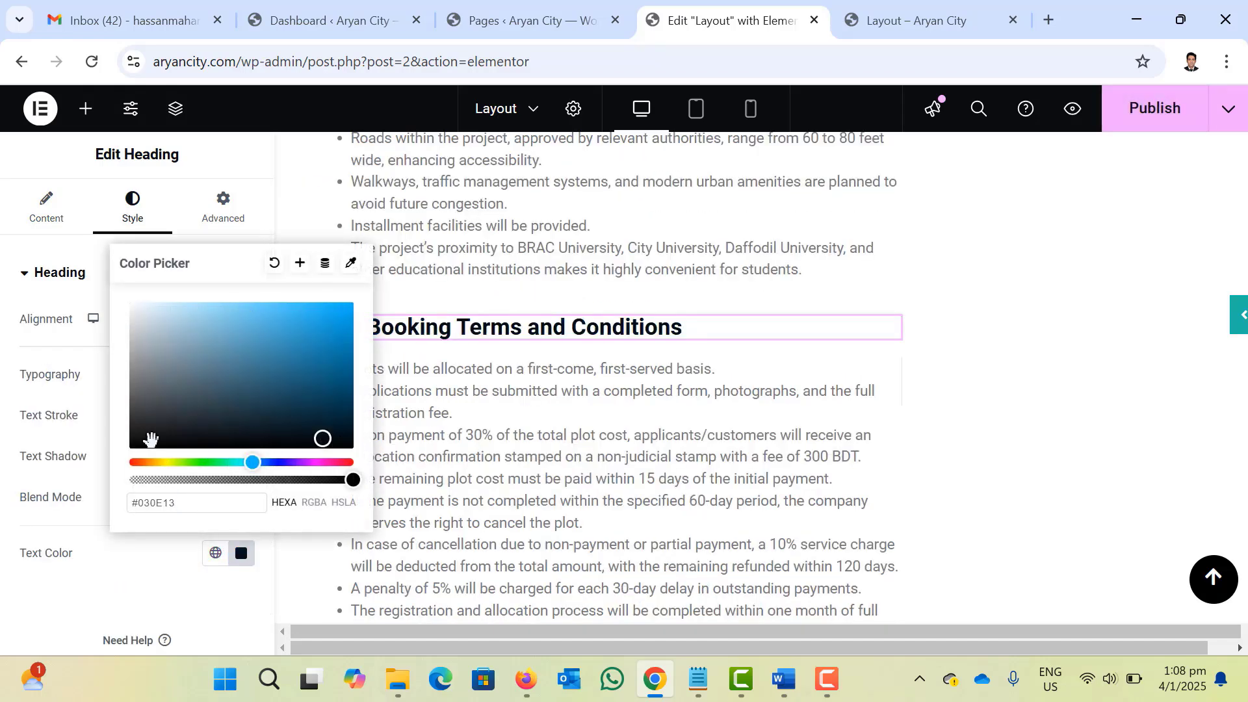
click(151, 440)
click(162, 580)
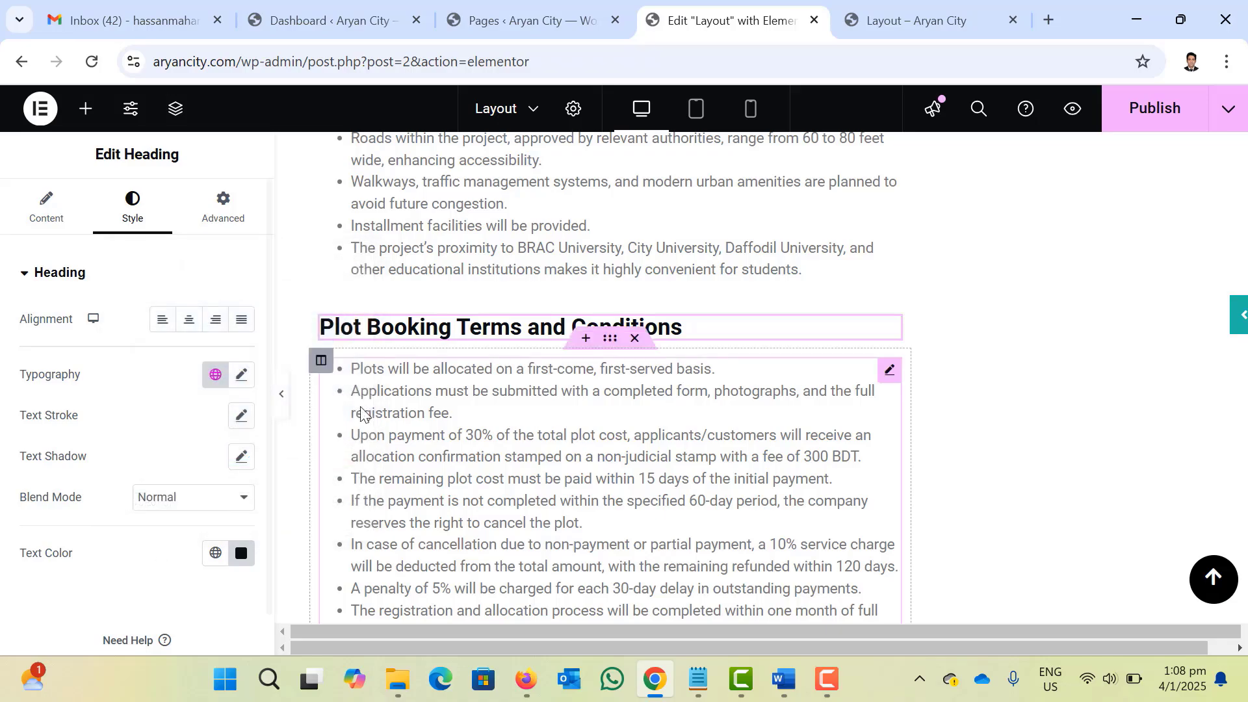
Publish the Layout page with the recolored headings.
scroll(361, 406, up, 5)
click(1145, 110)
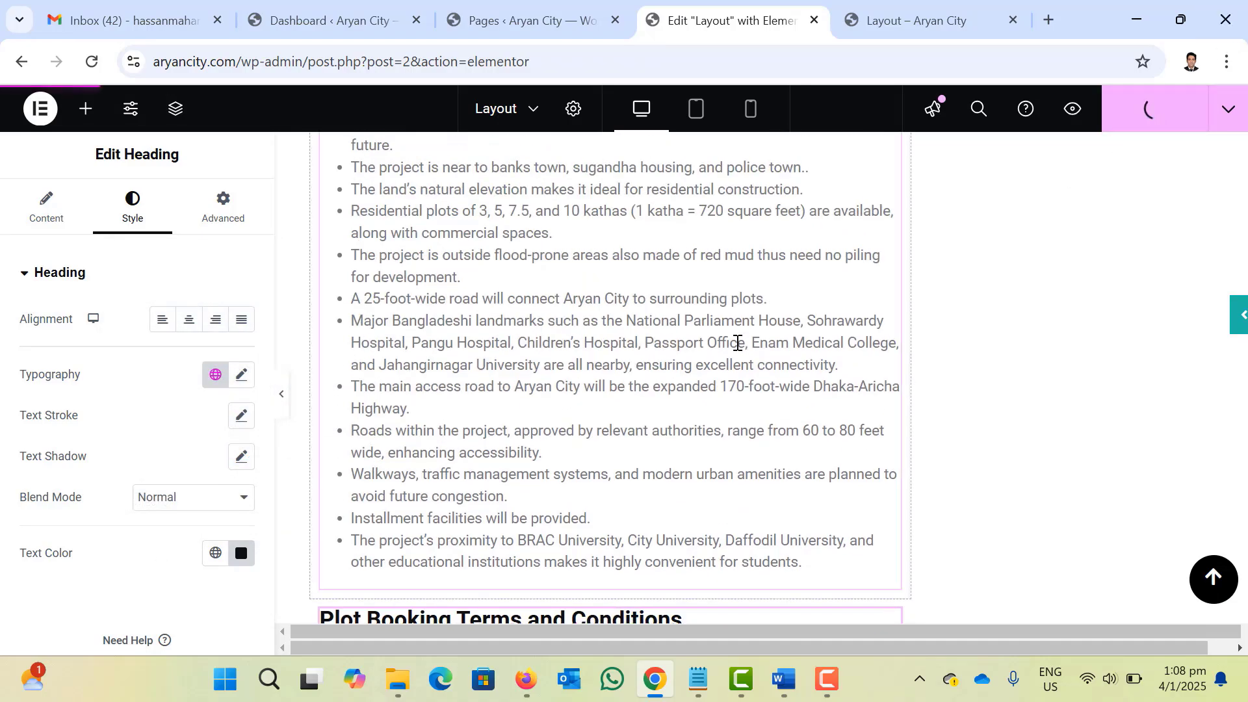
scroll(735, 339, up, 5)
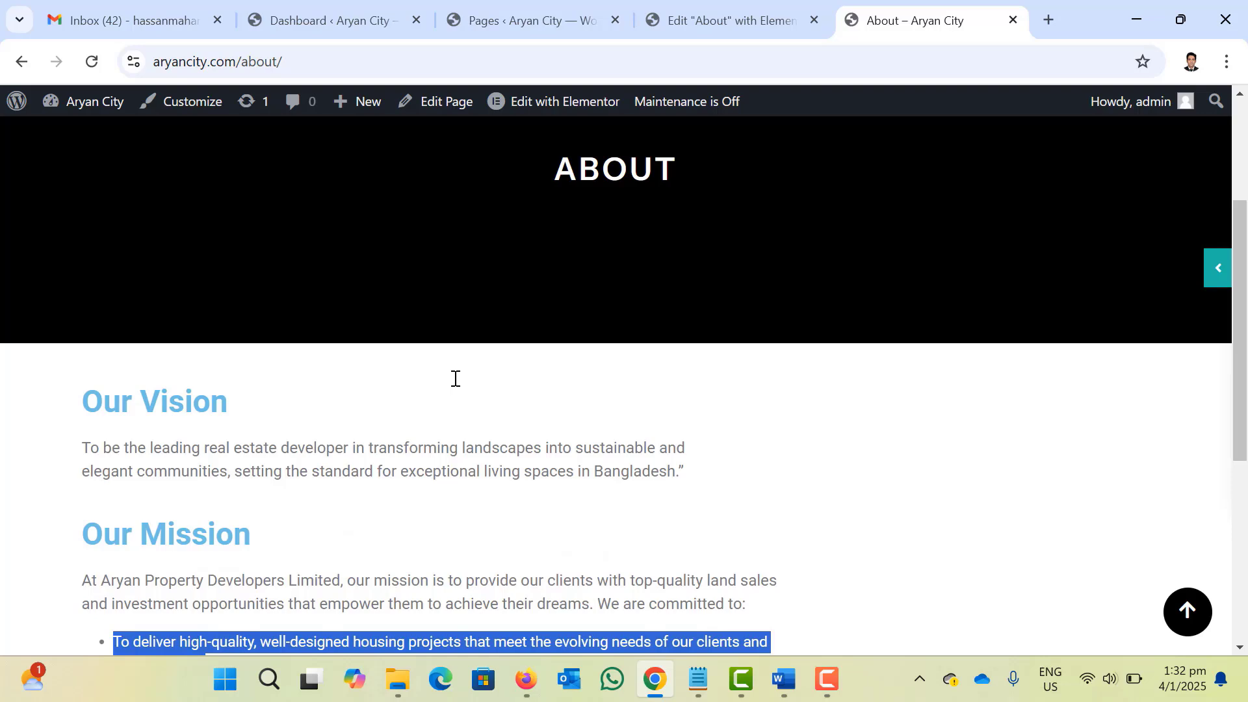
Open the site's live Contact page from the About page and examine its title banner, content area and footer.
scroll(455, 378, up, 3)
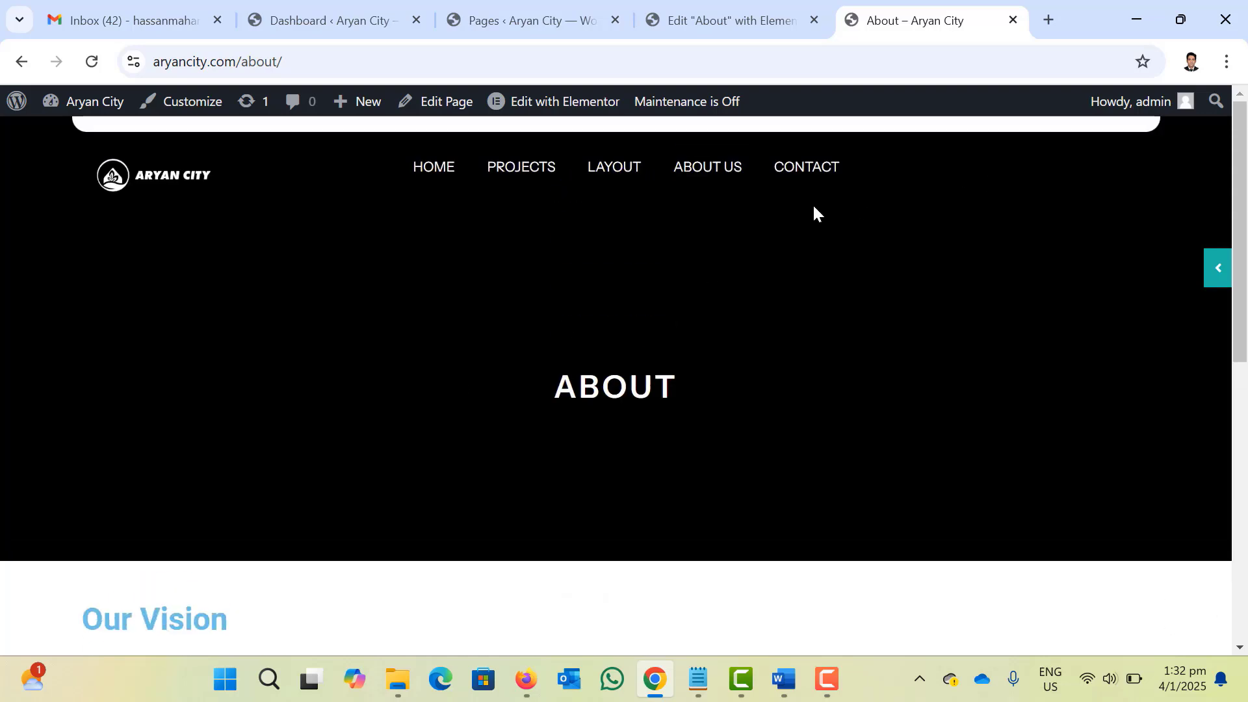
click(799, 170)
scroll(773, 549, down, 1)
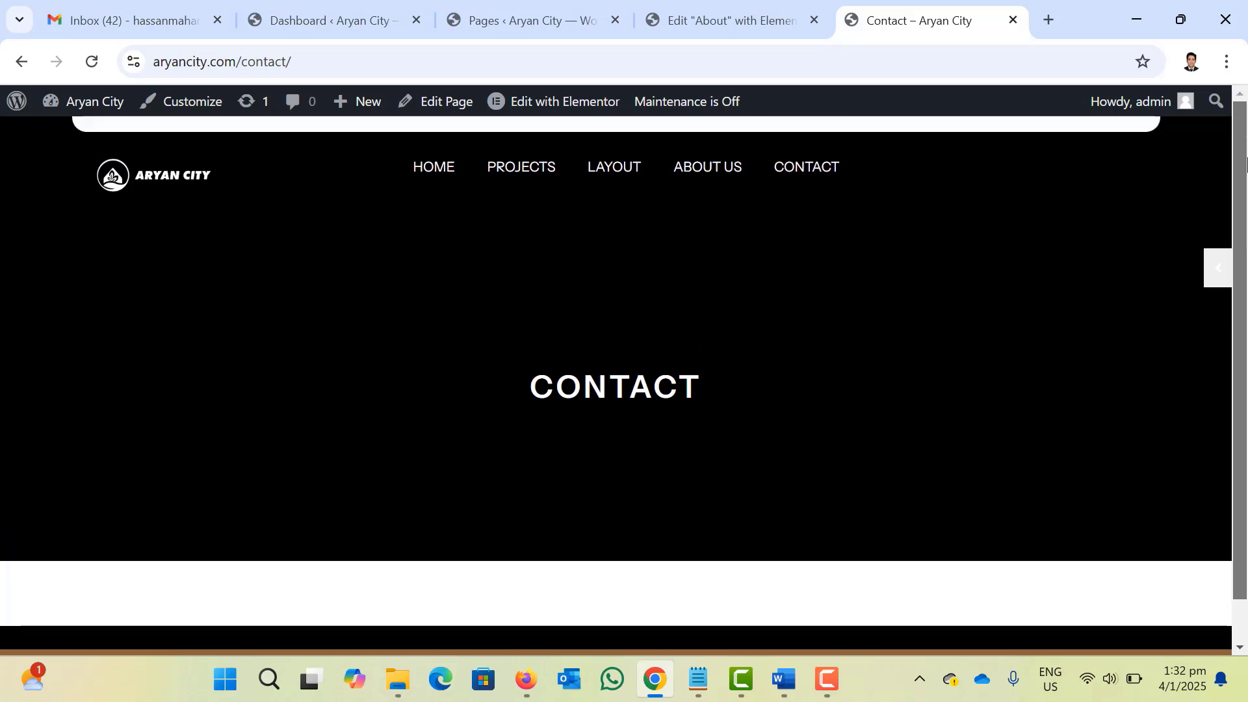
scroll(1241, 221, up, 1)
scroll(585, 455, down, 1)
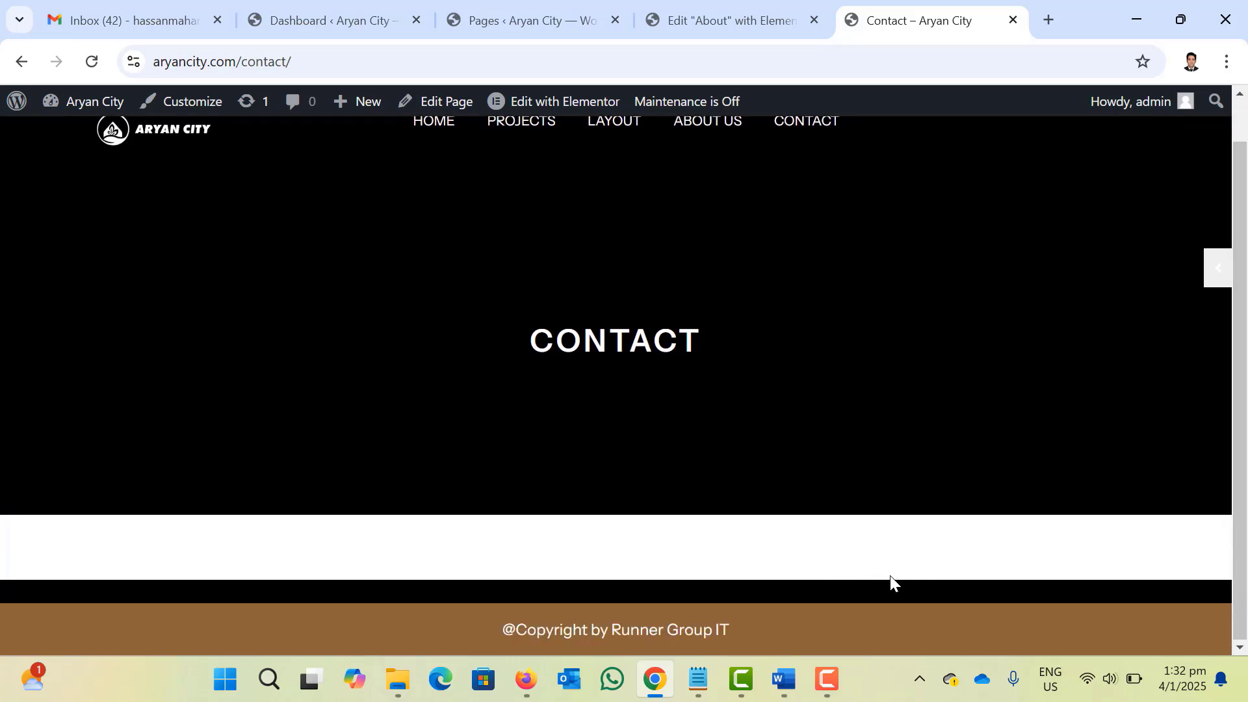
drag(528, 357, 713, 344)
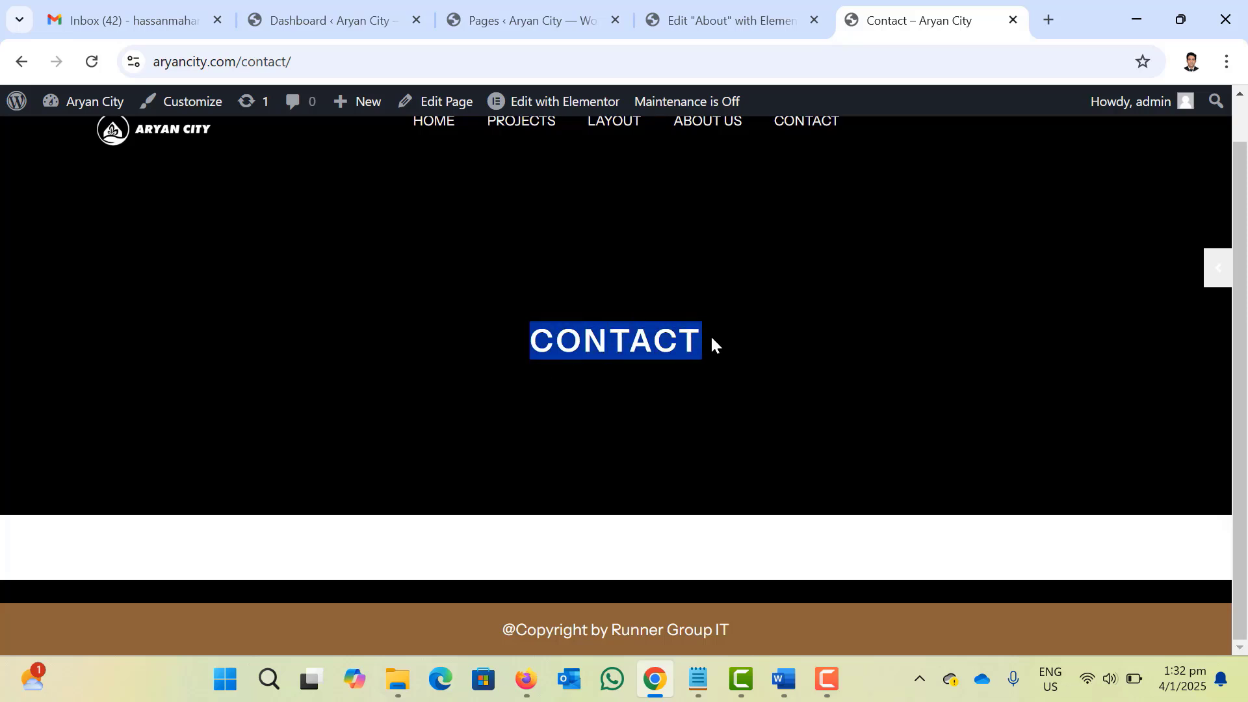